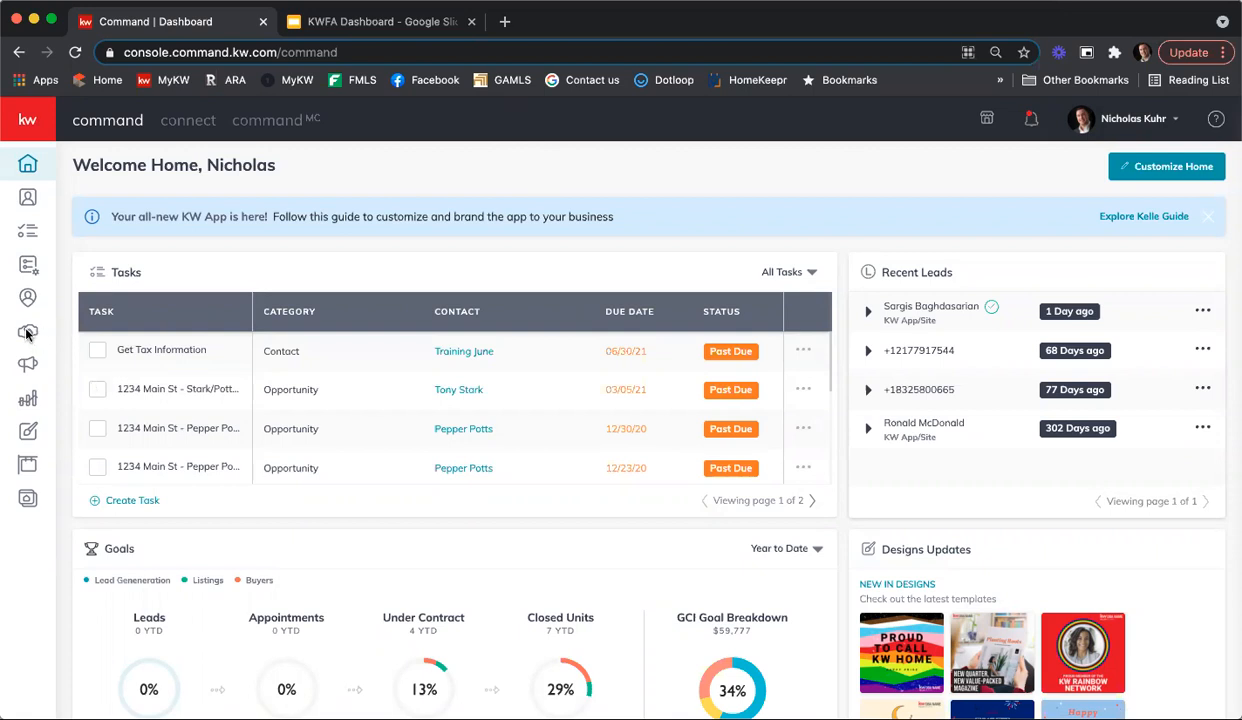
Step: Open the Oak Ave listing from the list of all opportunities
left_click(28, 334)
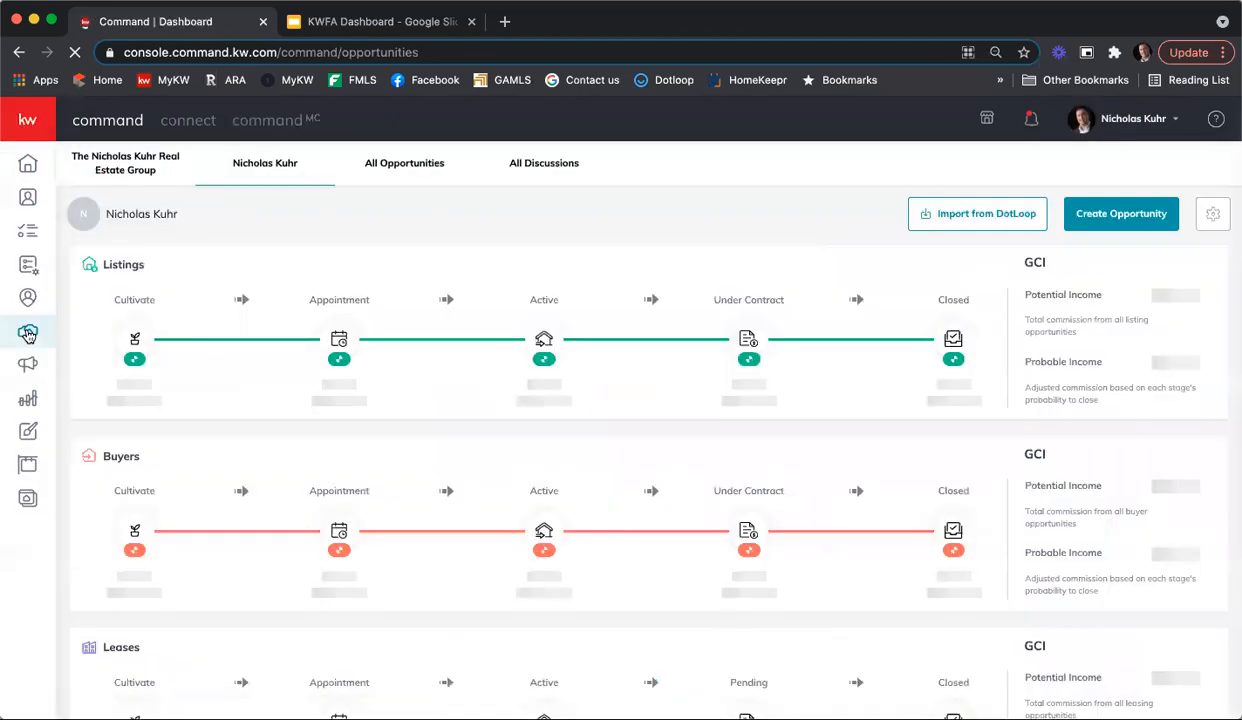
left_click(395, 177)
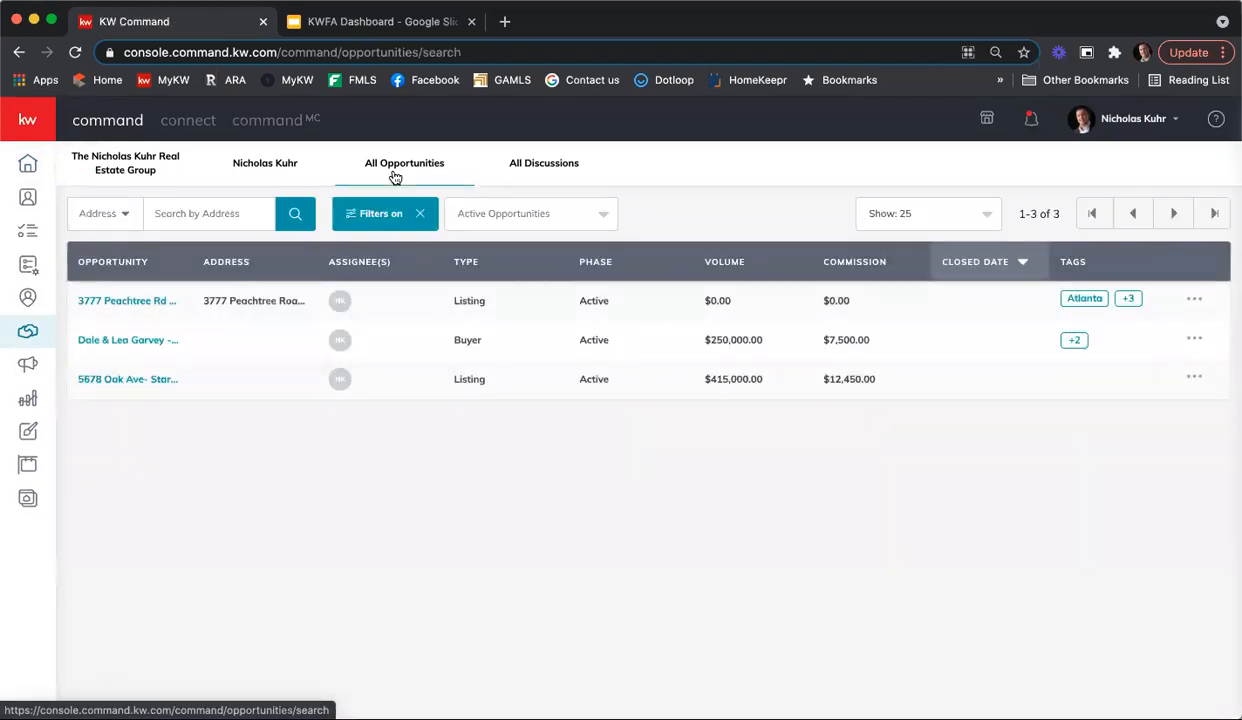
left_click(96, 381)
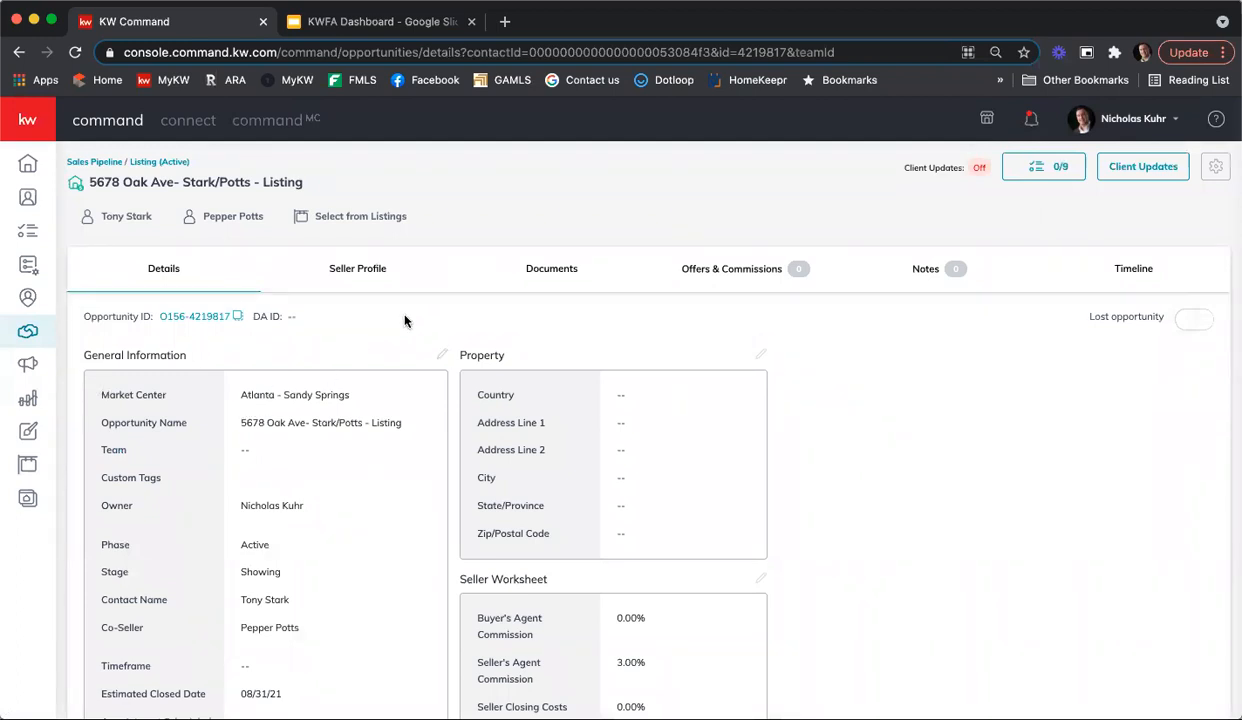
Step: Examine the required, conditional and optional documents in the listing's Under Contract checklist
left_click(558, 278)
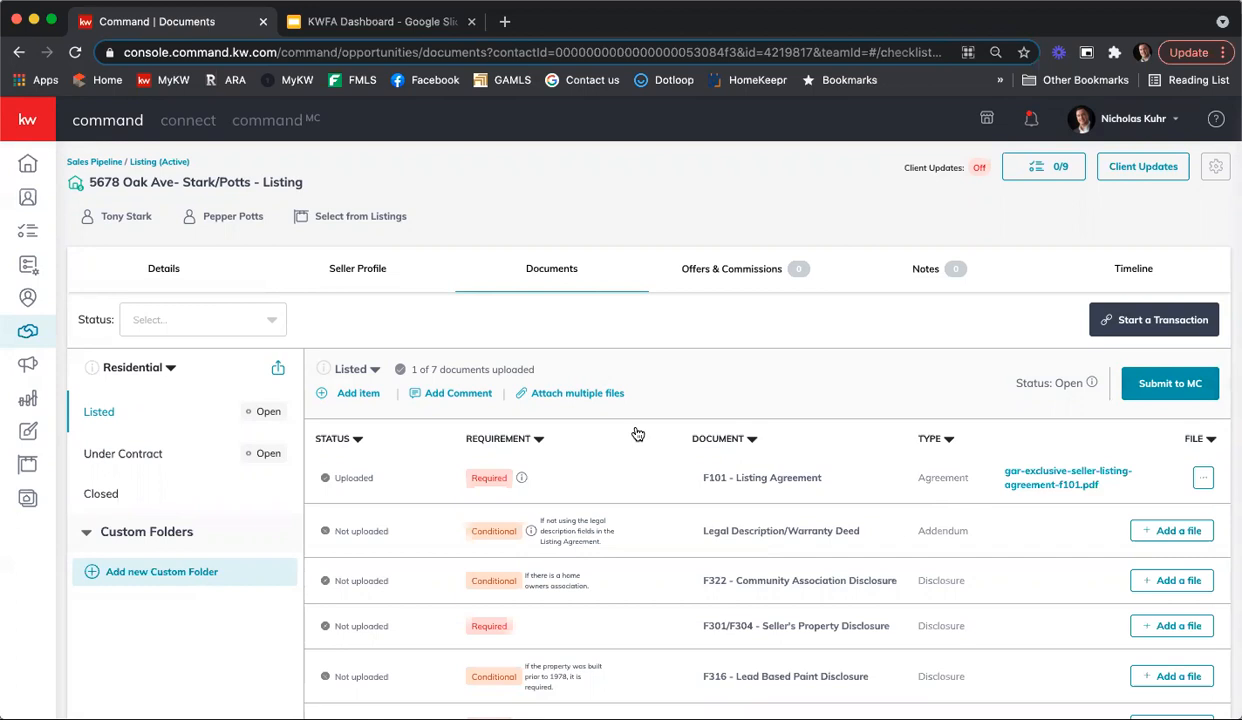
left_click(129, 455)
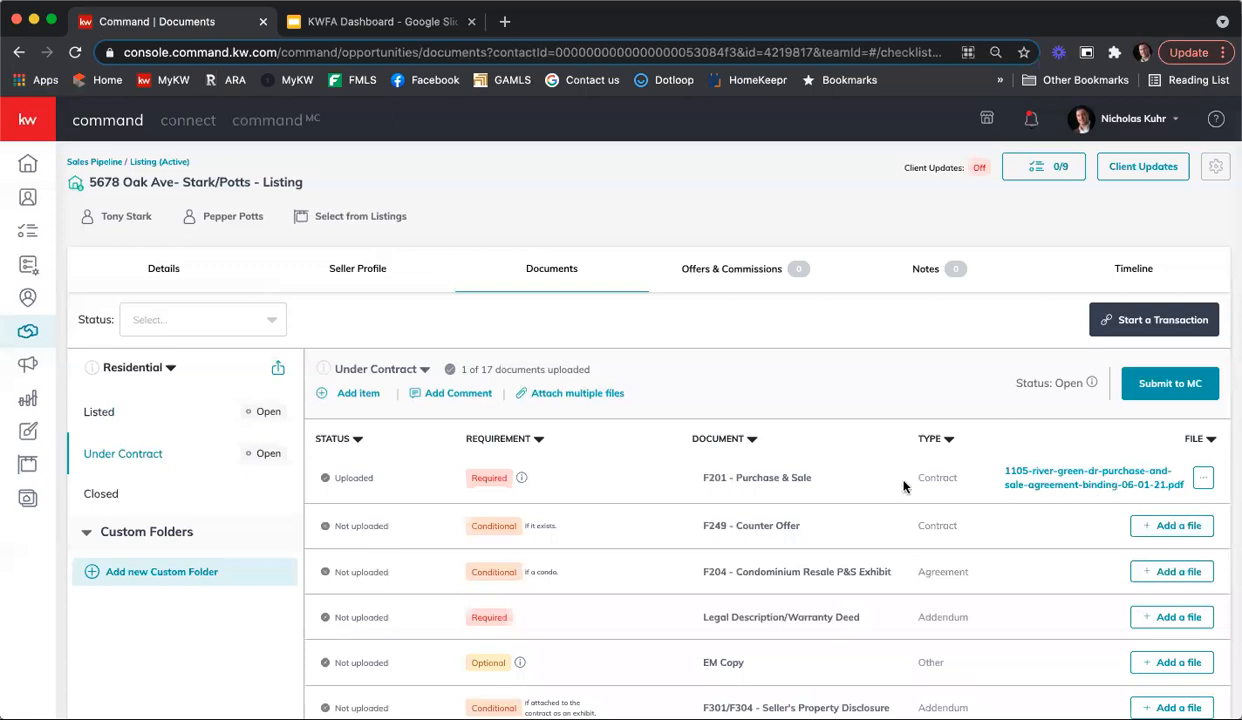
scroll(933, 489, "down", 2)
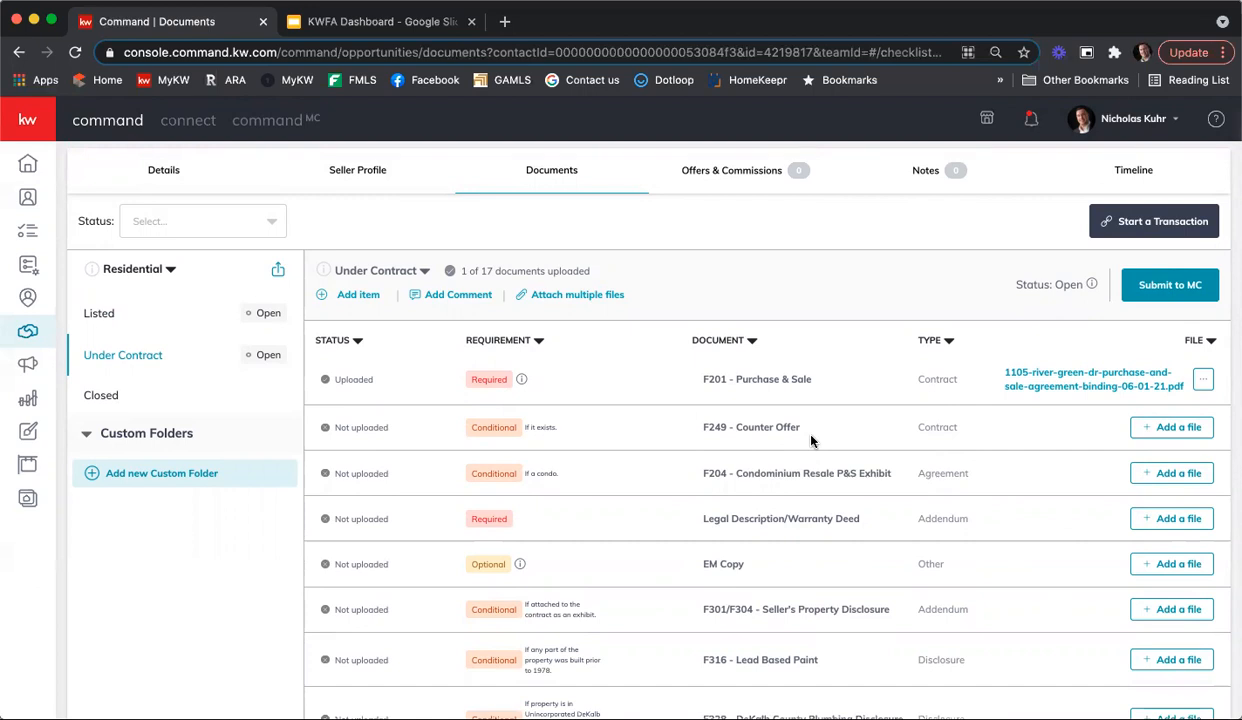
scroll(811, 441, "down", 5)
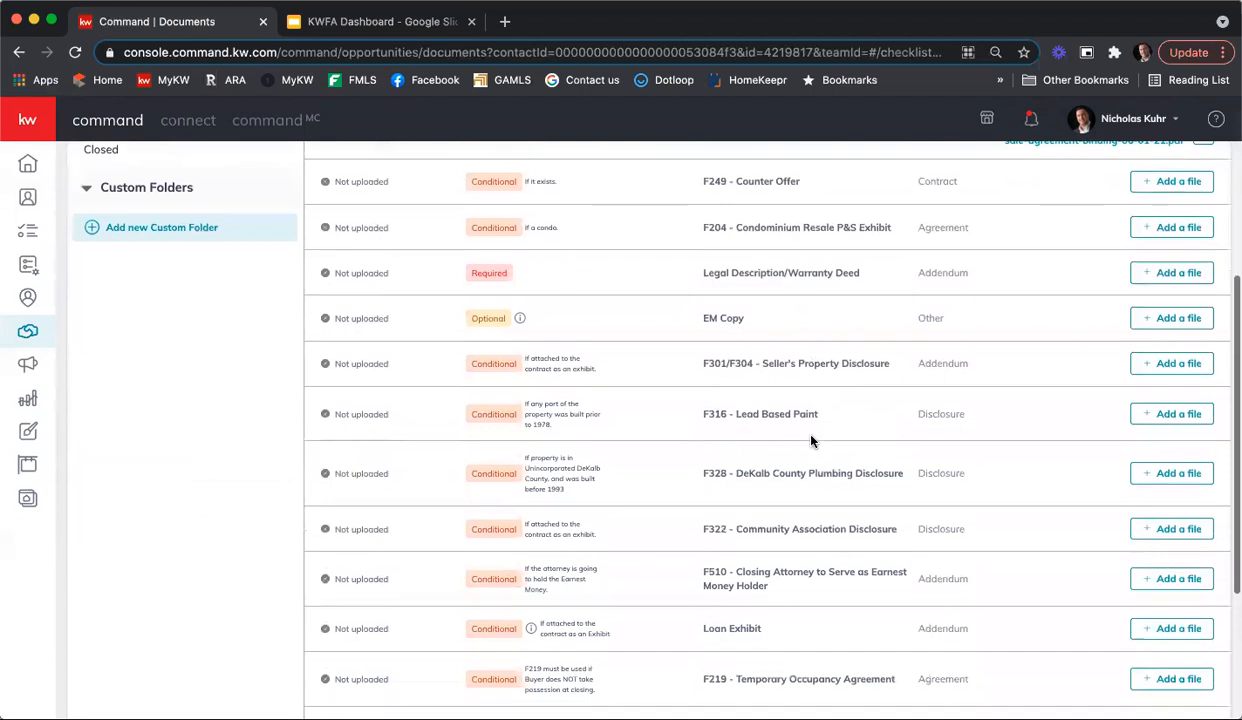
scroll(811, 441, "down", 5)
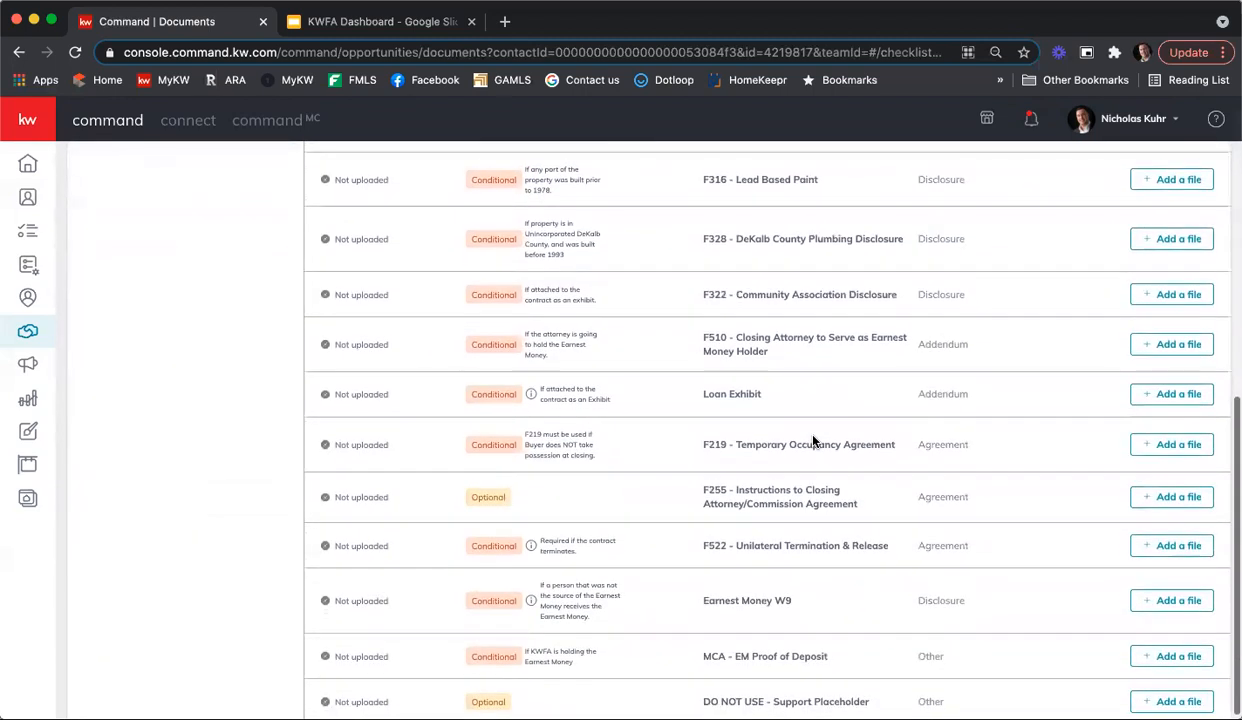
scroll(811, 441, "up", 7)
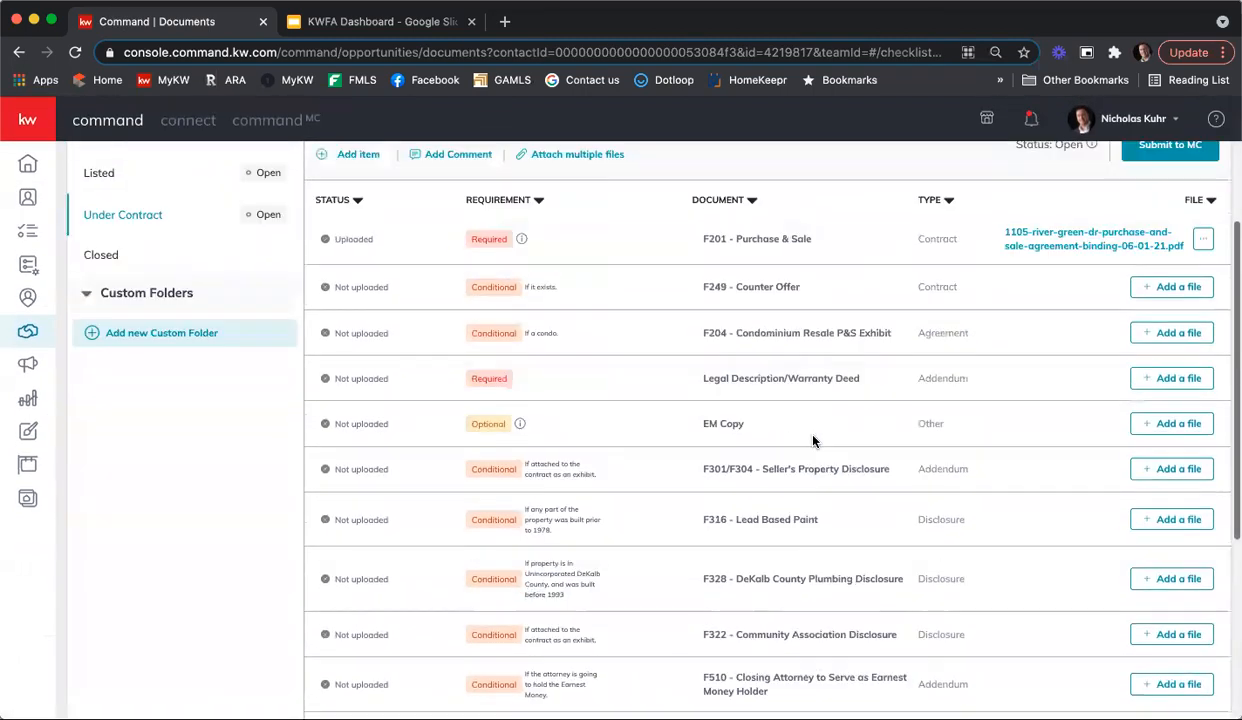
scroll(812, 441, "up", 1)
scroll(394, 327, "up", 2)
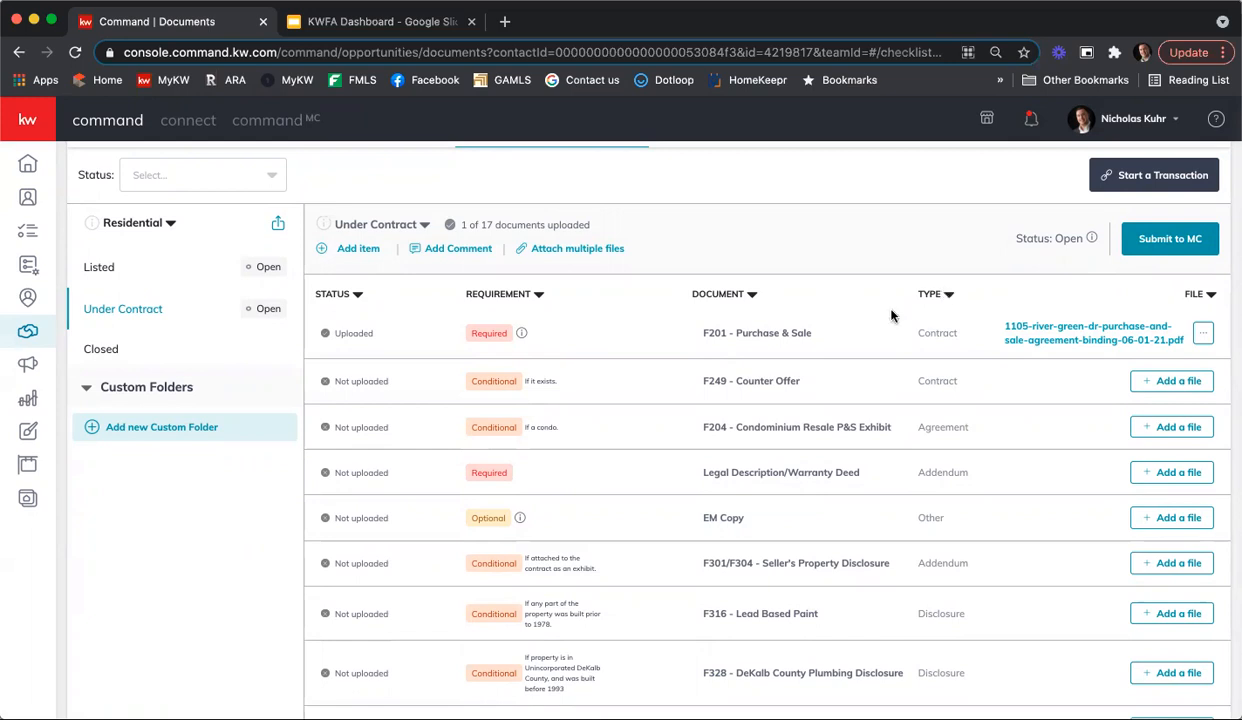
scroll(866, 305, "up", 2)
scroll(876, 322, "up", 1)
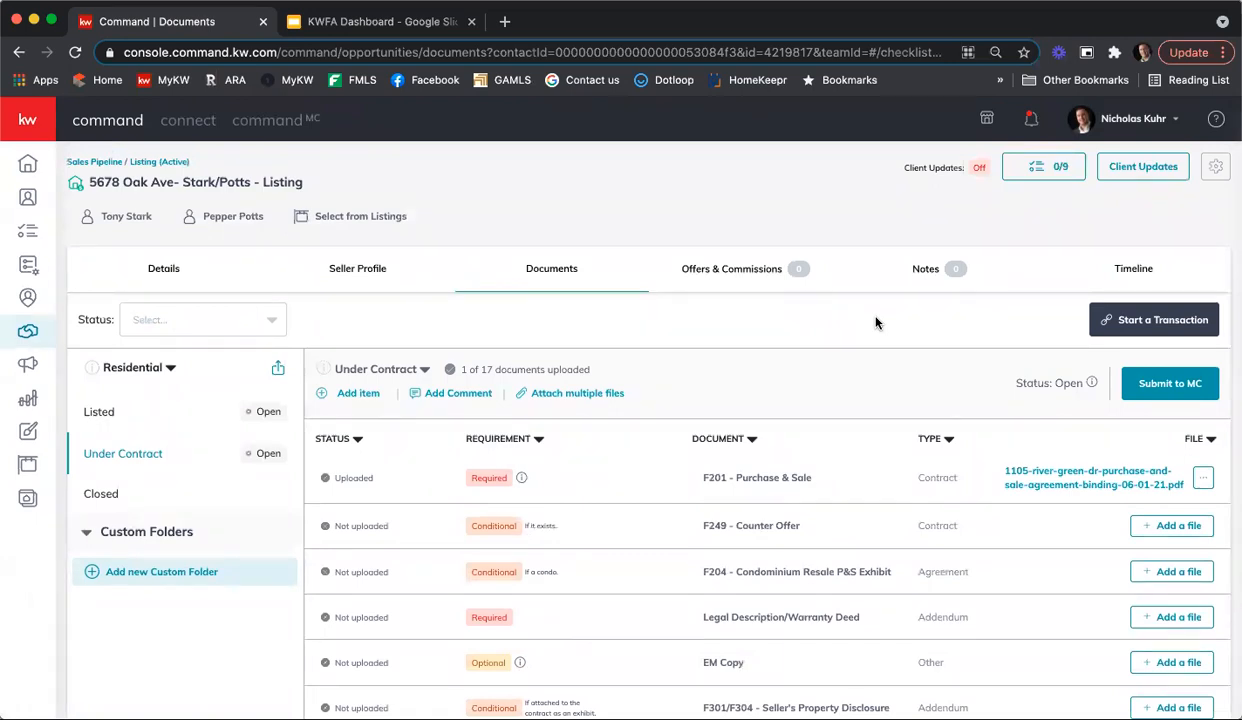
Step: Create a new offer version for the listing named "Binding Offer 07 08 21"
left_click(723, 279)
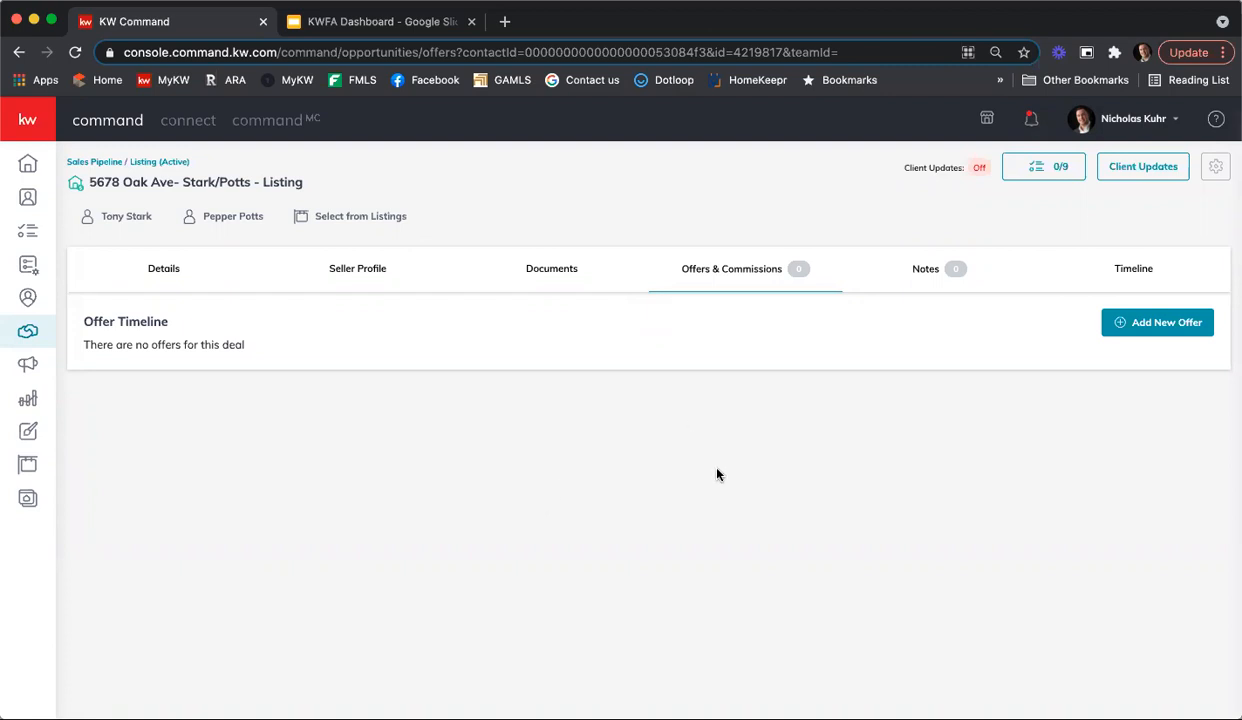
left_click(1170, 322)
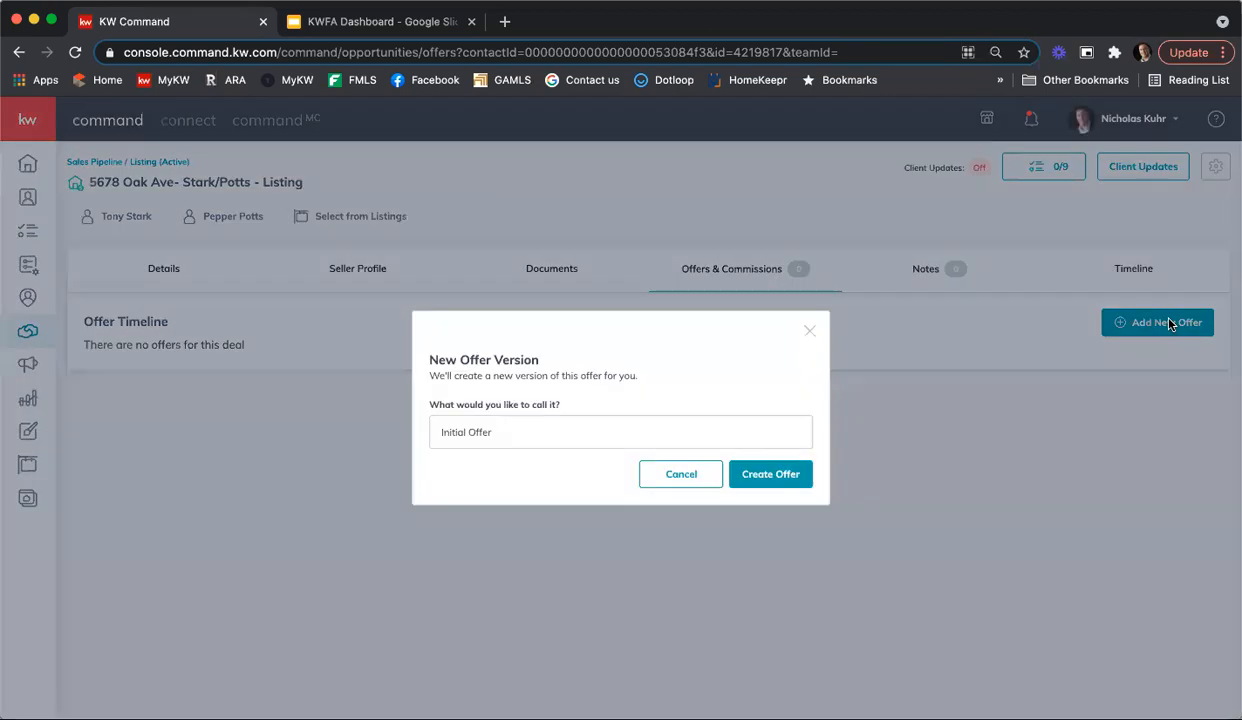
left_click_drag(495, 438, 429, 432)
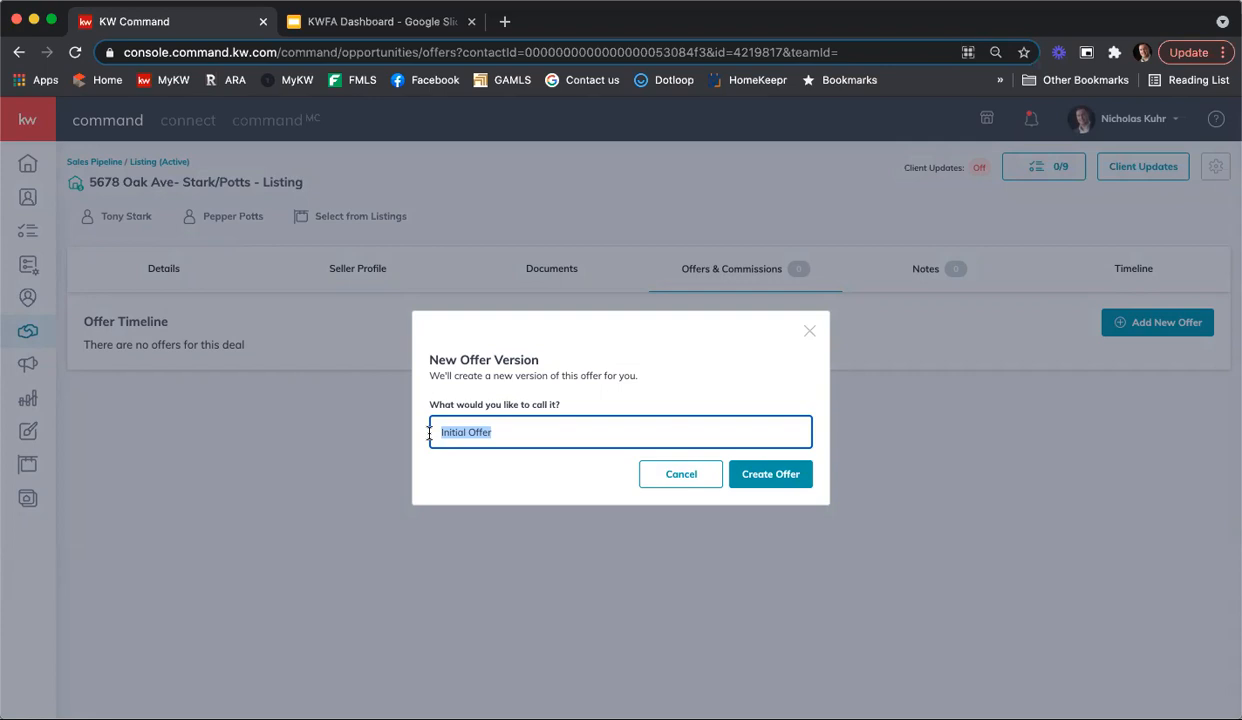
type("Binding Offer 07 08 21")
left_click(779, 478)
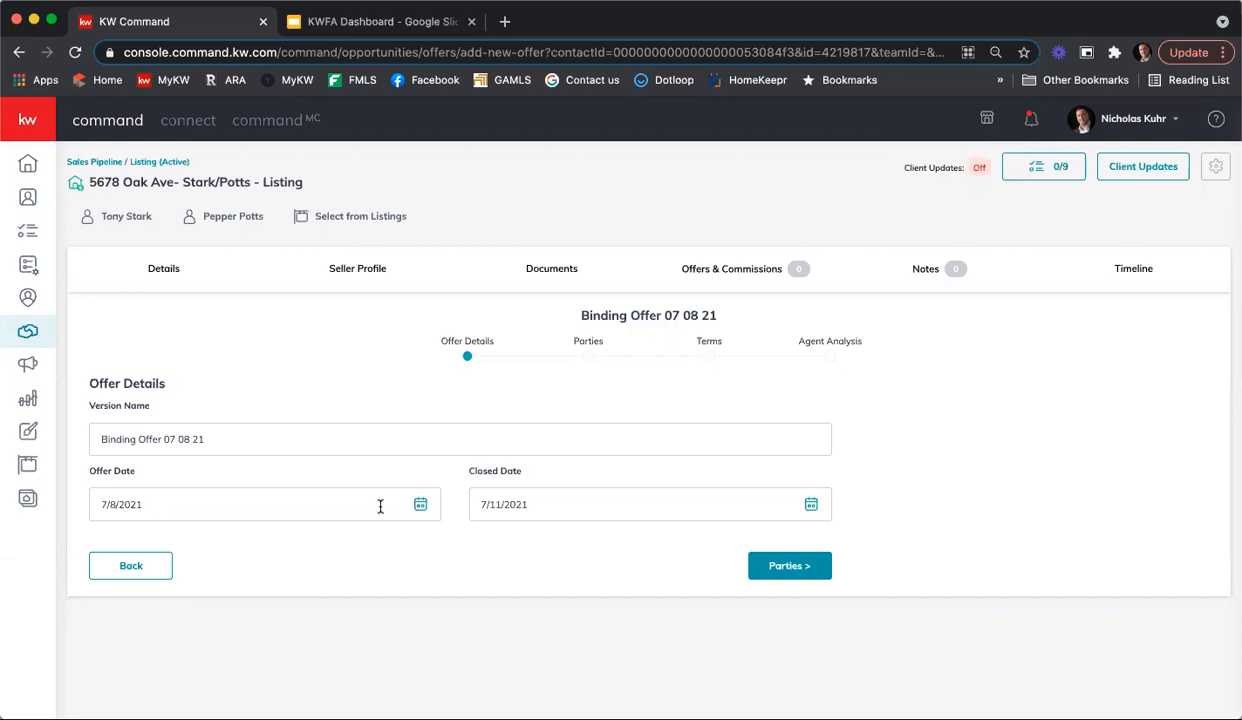
Step: Set the offer's closed date to 8/6/2021 and continue to the parties section
left_click(811, 505)
scroll(843, 507, "down", 1)
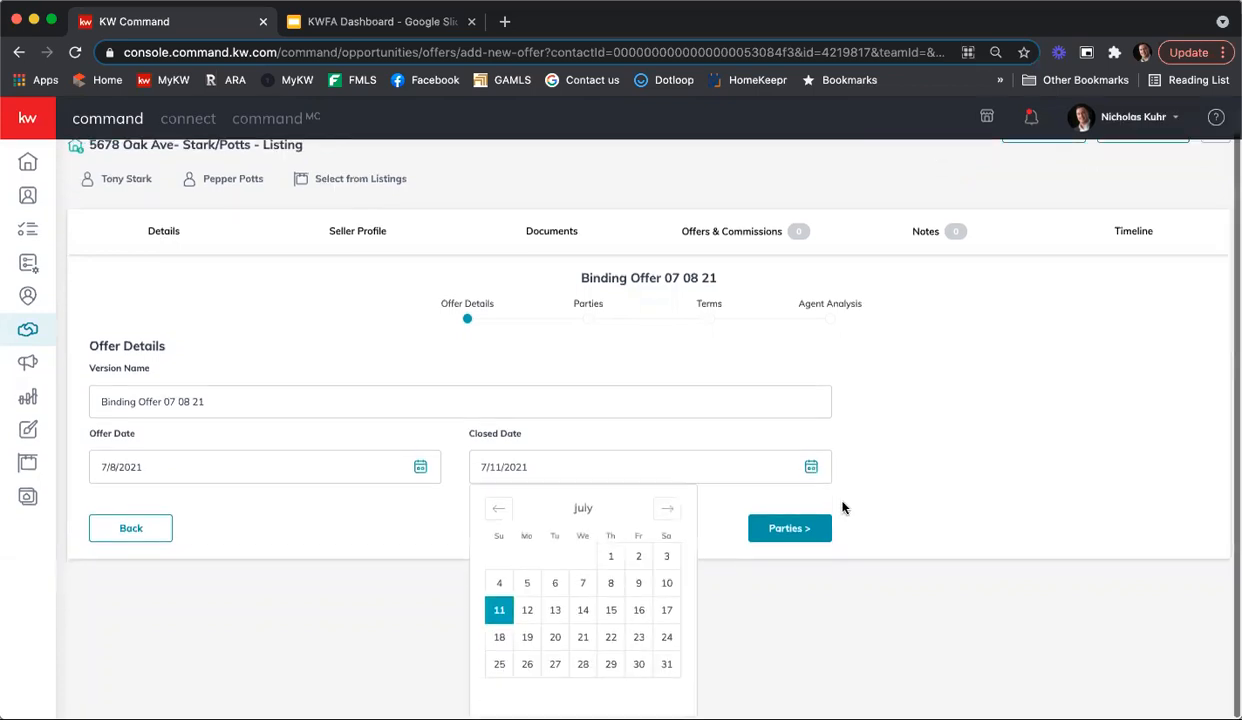
left_click(666, 512)
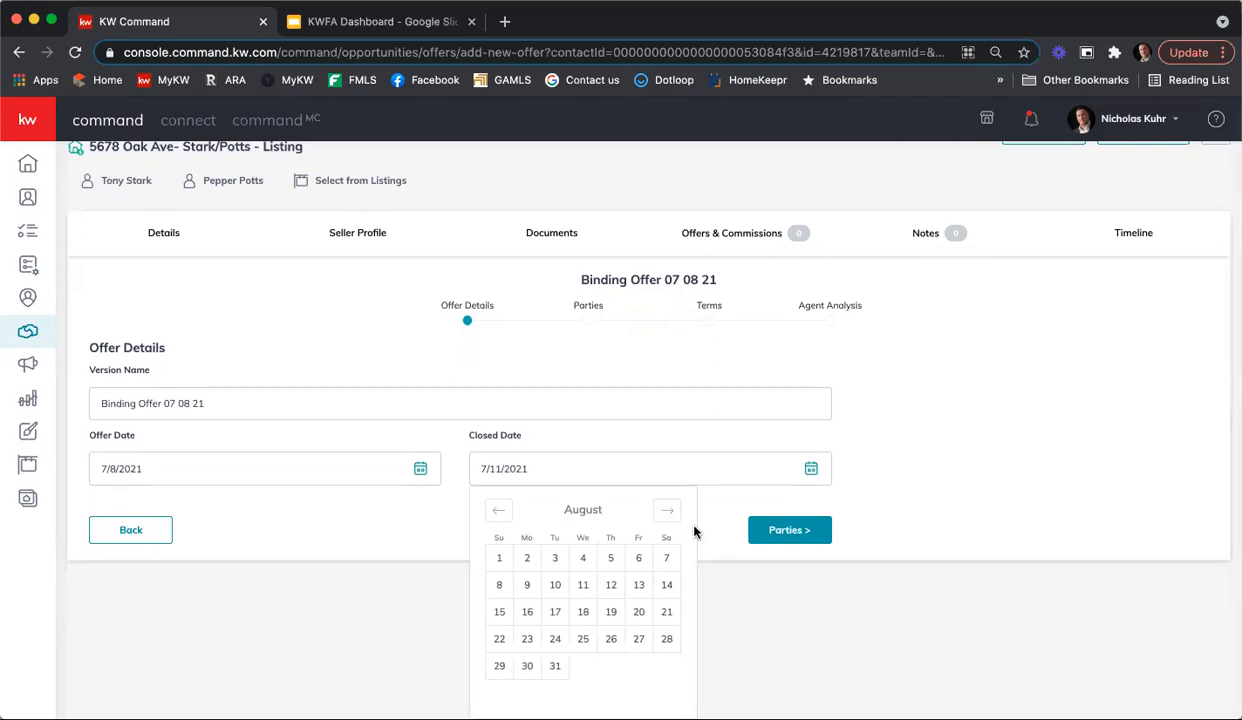
left_click(641, 558)
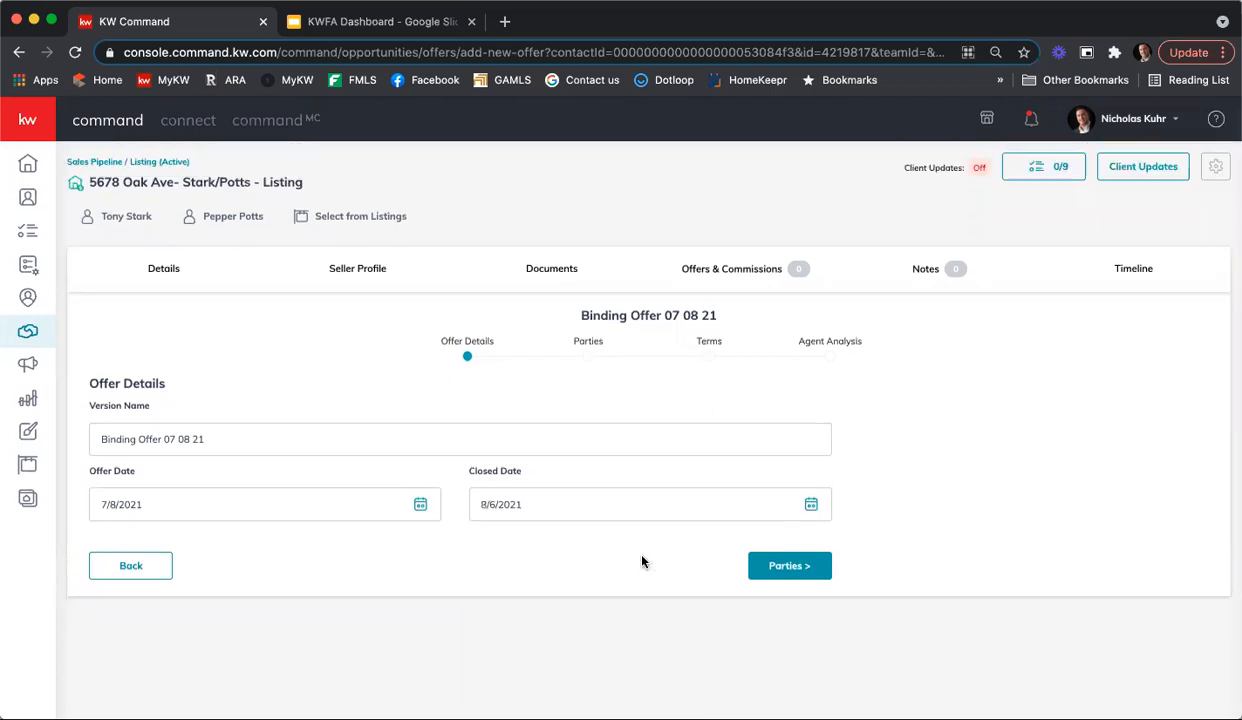
left_click(785, 567)
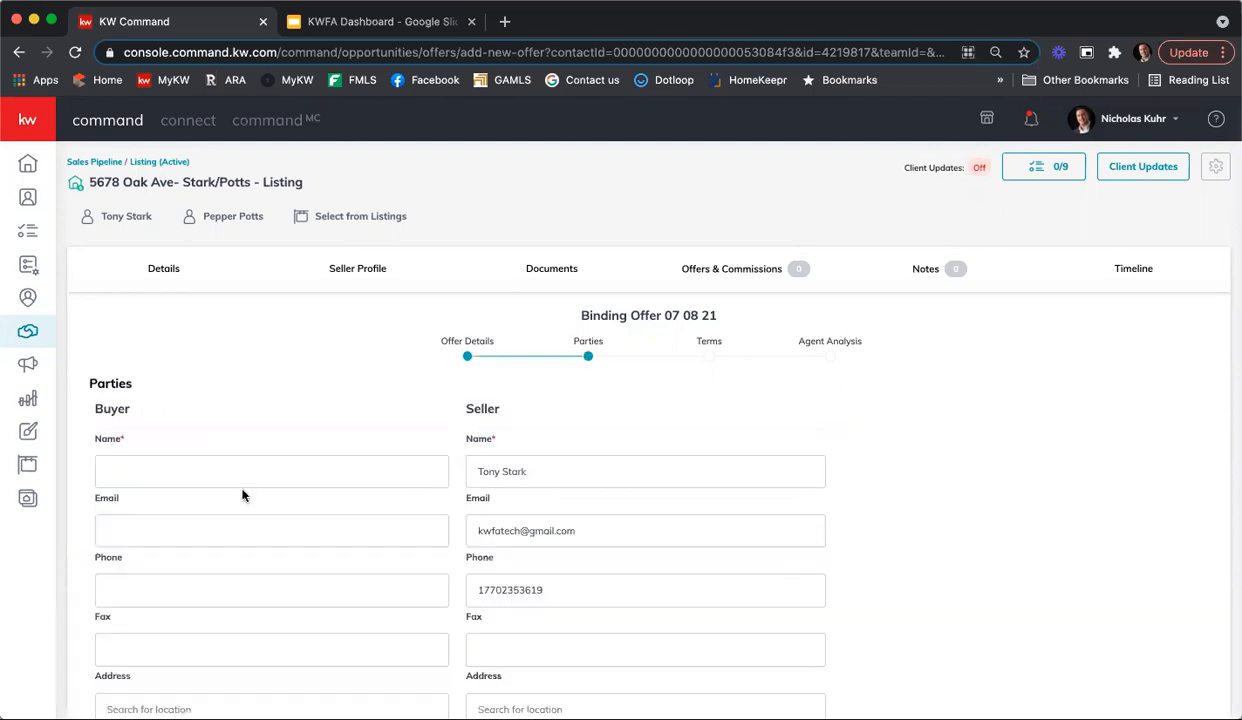
Step: Enter the buyer's full name and mark the buyer as Pre-Qualified
scroll(248, 493, "down", 2)
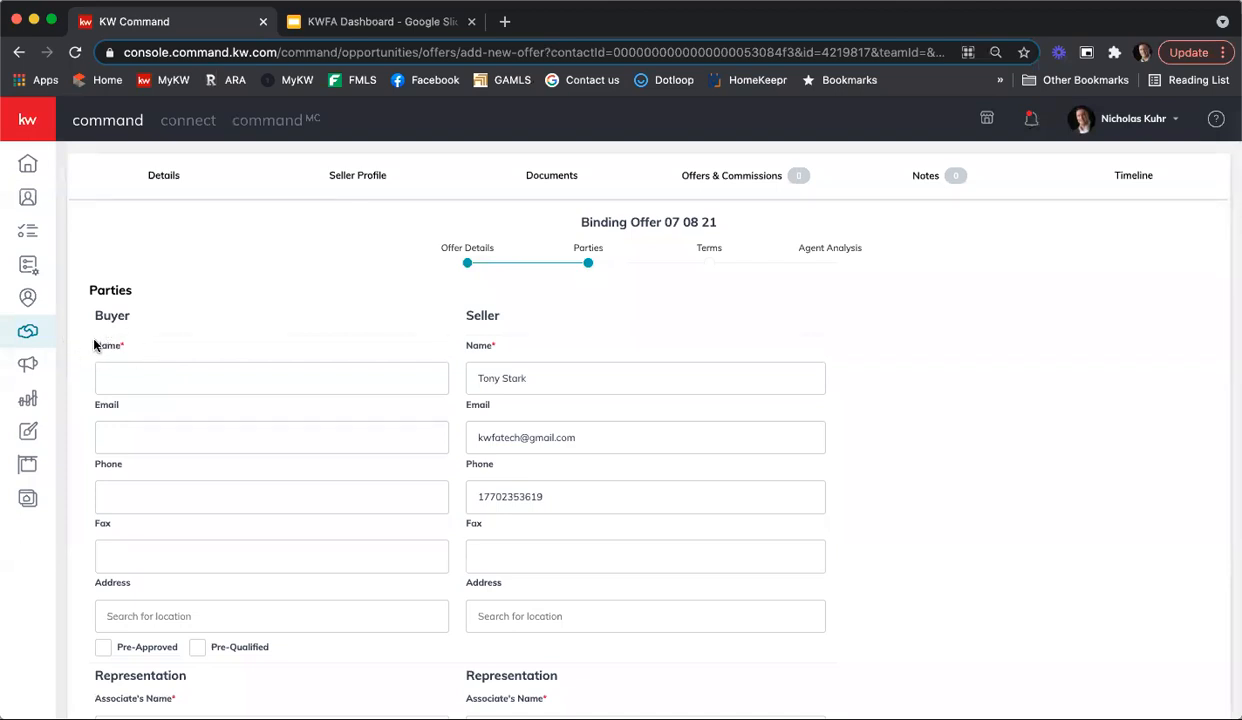
left_click(157, 376)
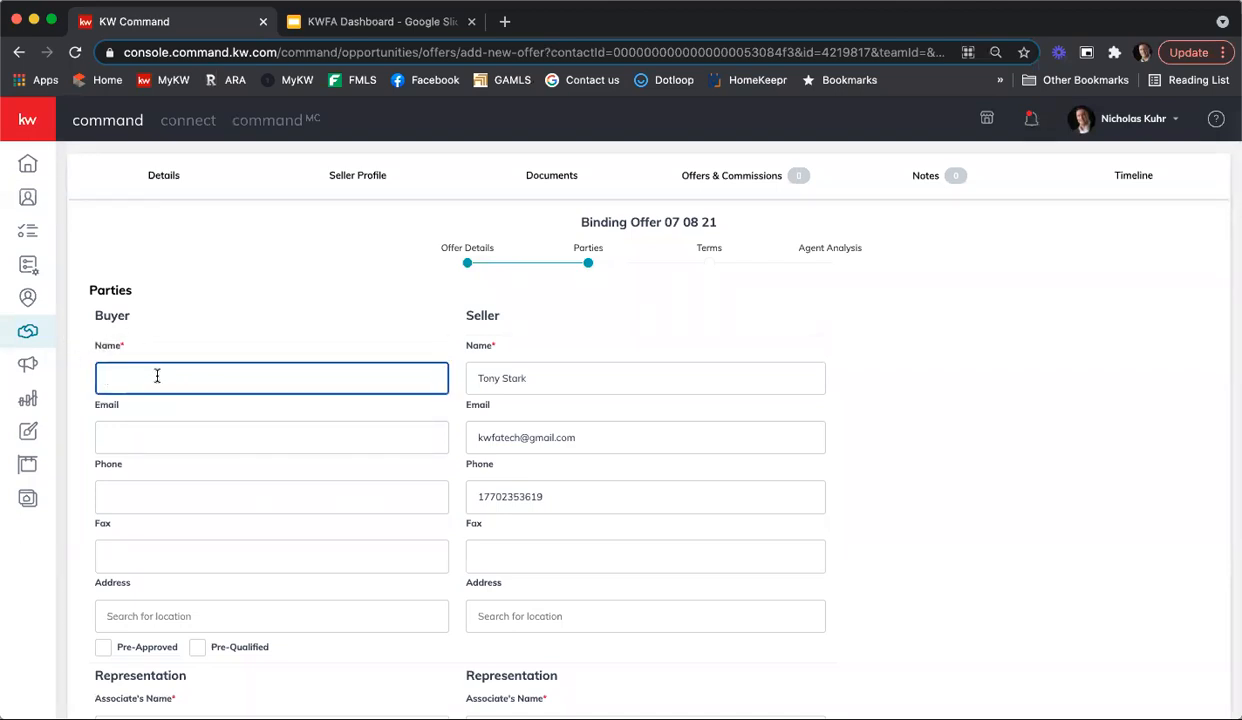
type("John Doe")
scroll(208, 405, "down", 1)
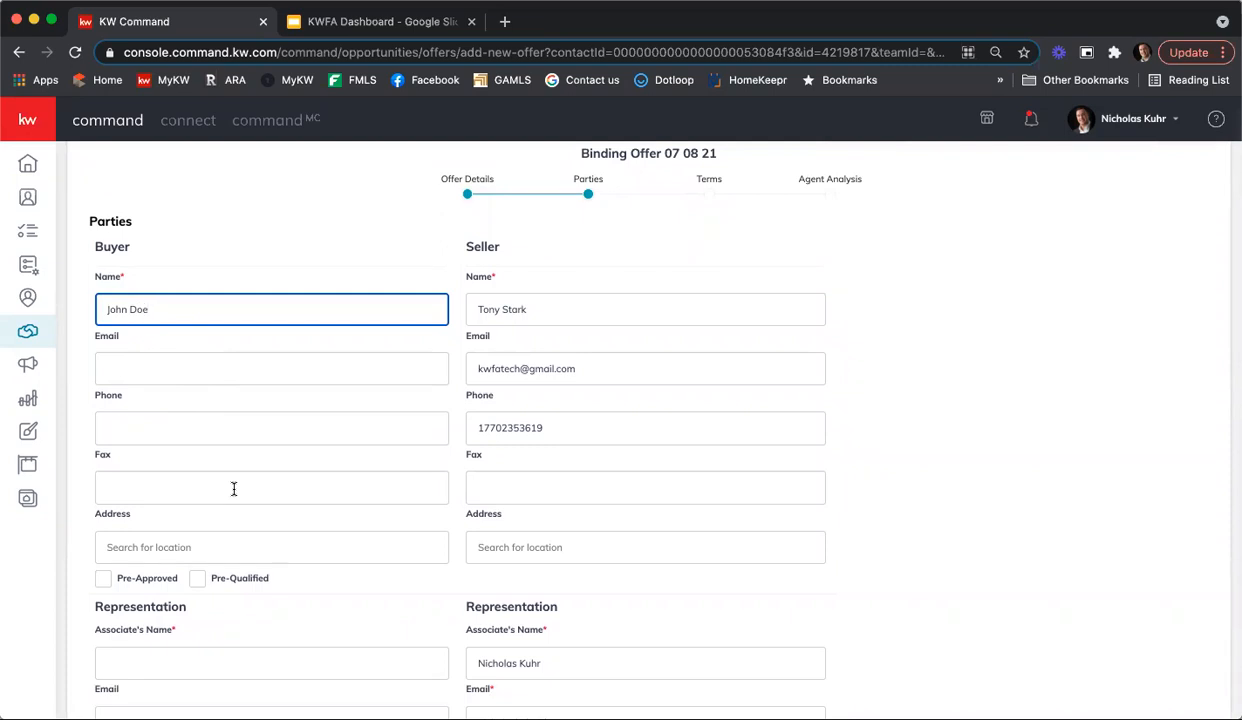
scroll(233, 488, "down", 1)
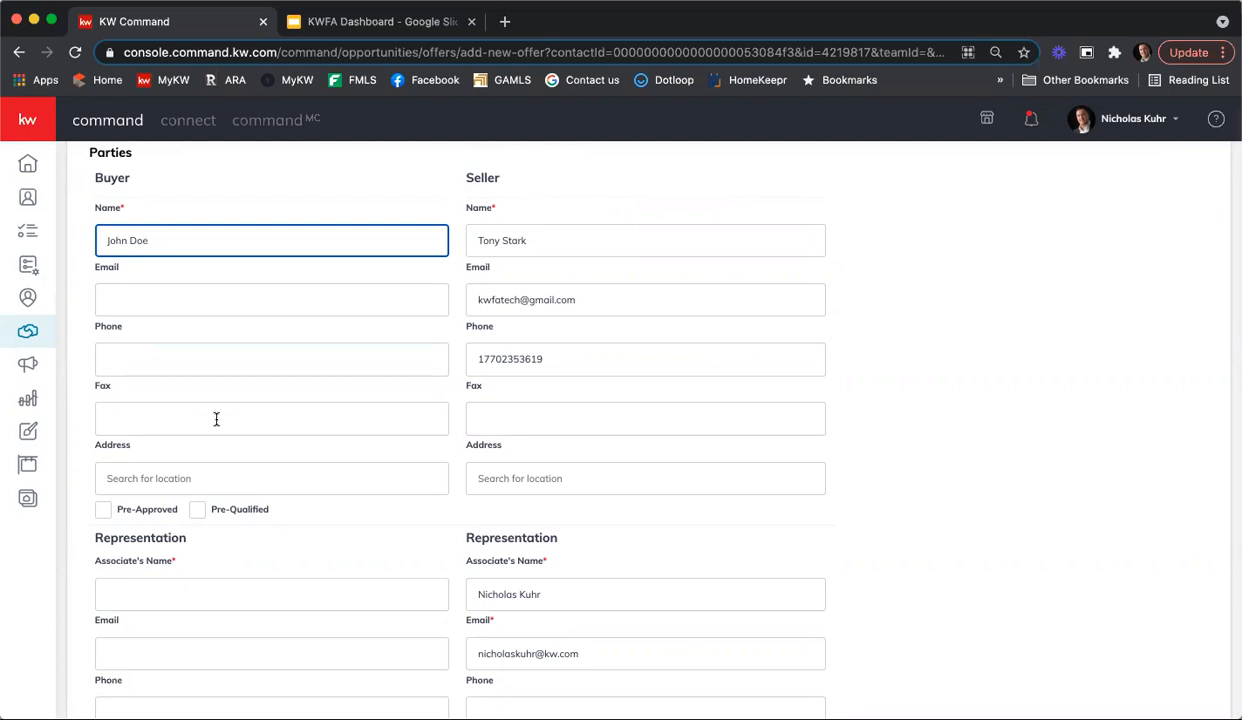
left_click(202, 513)
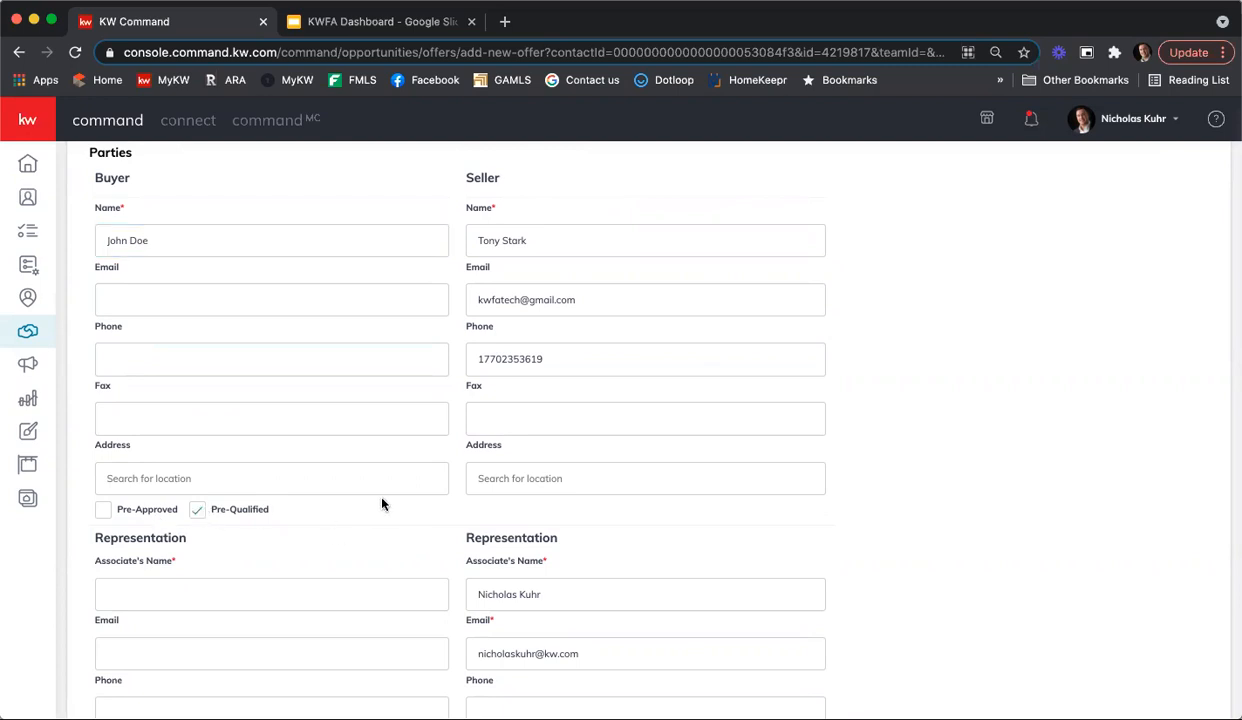
Step: Enter the associate's name for the buyer's representation and continue to the offer terms
scroll(370, 481, "down", 2)
left_click(197, 498)
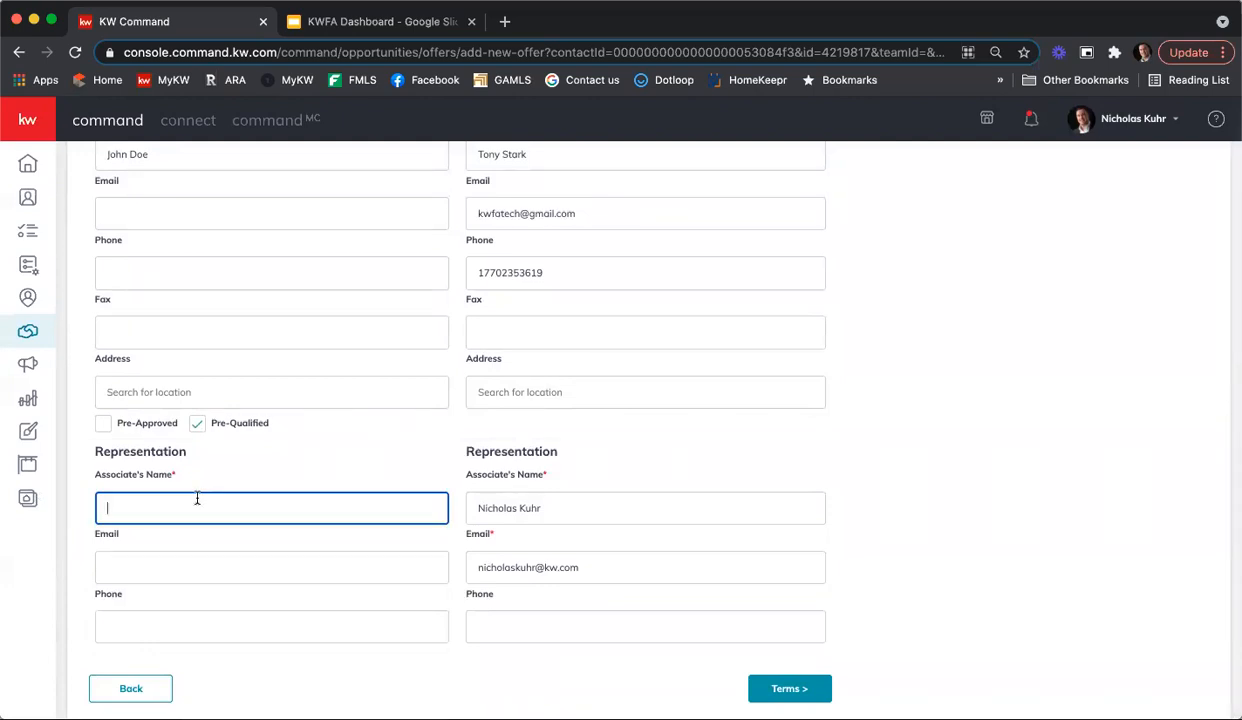
type("Sally McAgent")
left_click(799, 689)
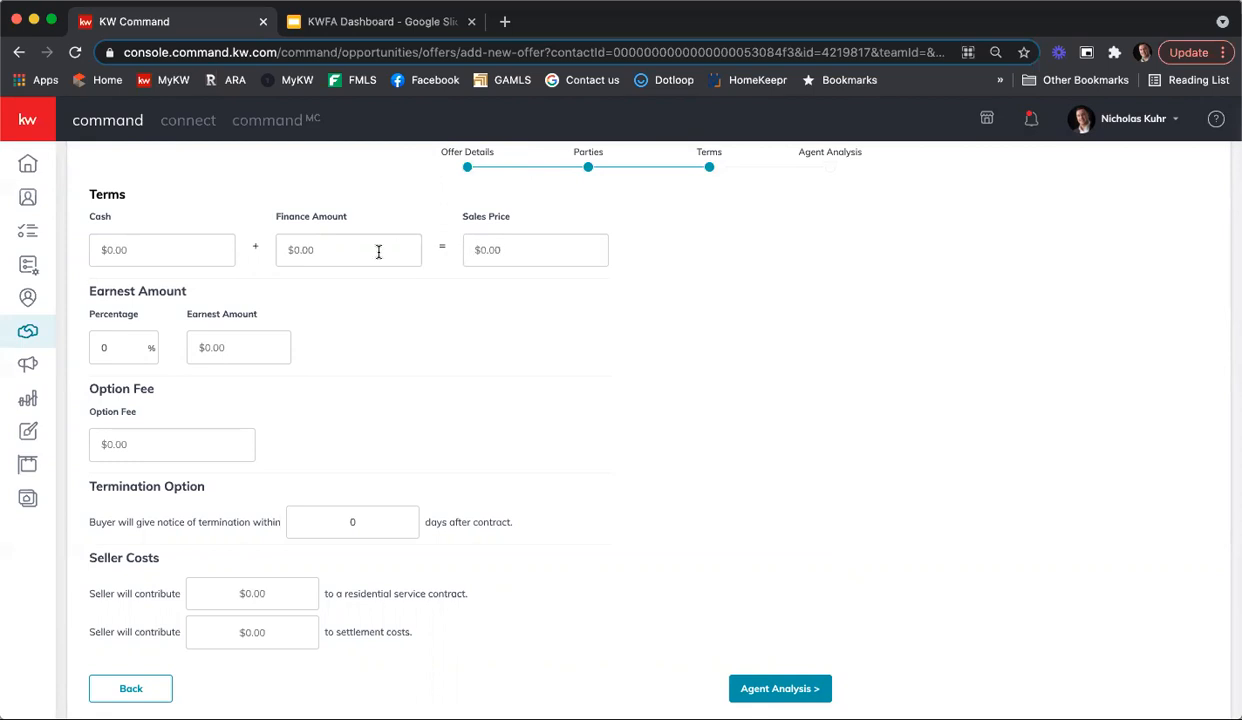
Step: Set the offer's cash portion to $100,000 and its finance amount to $315,000
left_click(188, 249)
type("1000000")
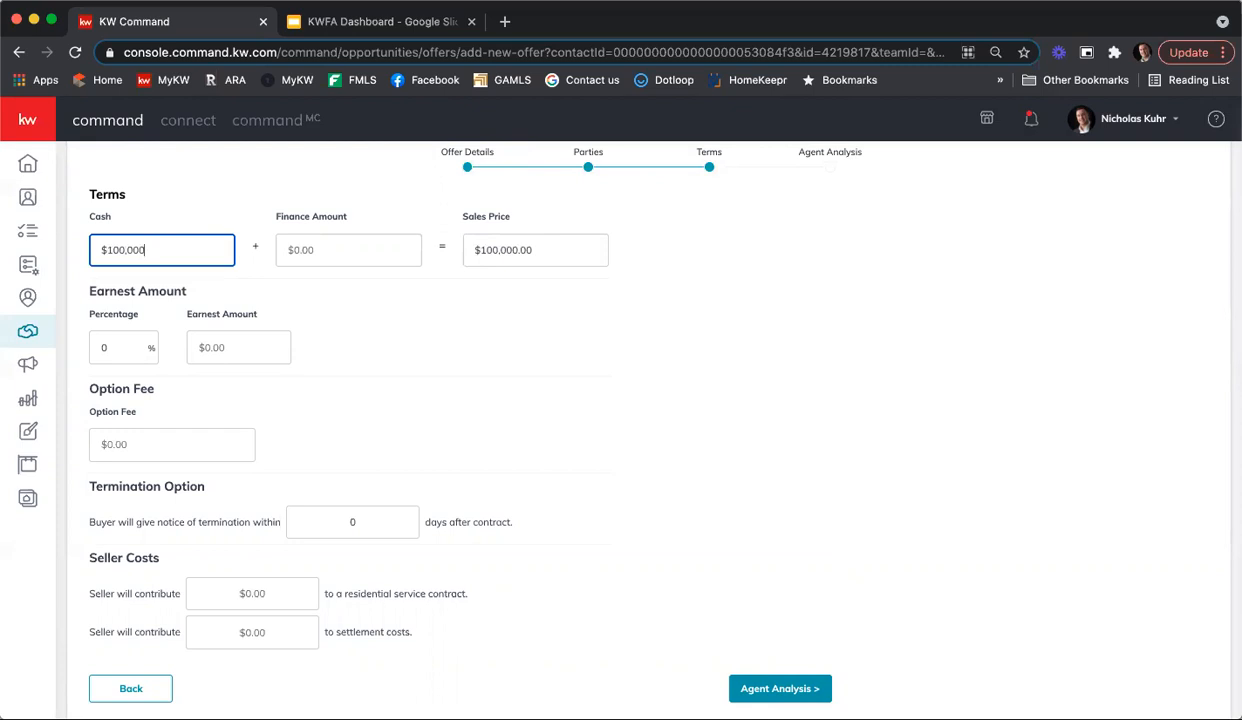
left_click(345, 245)
type("3150000")
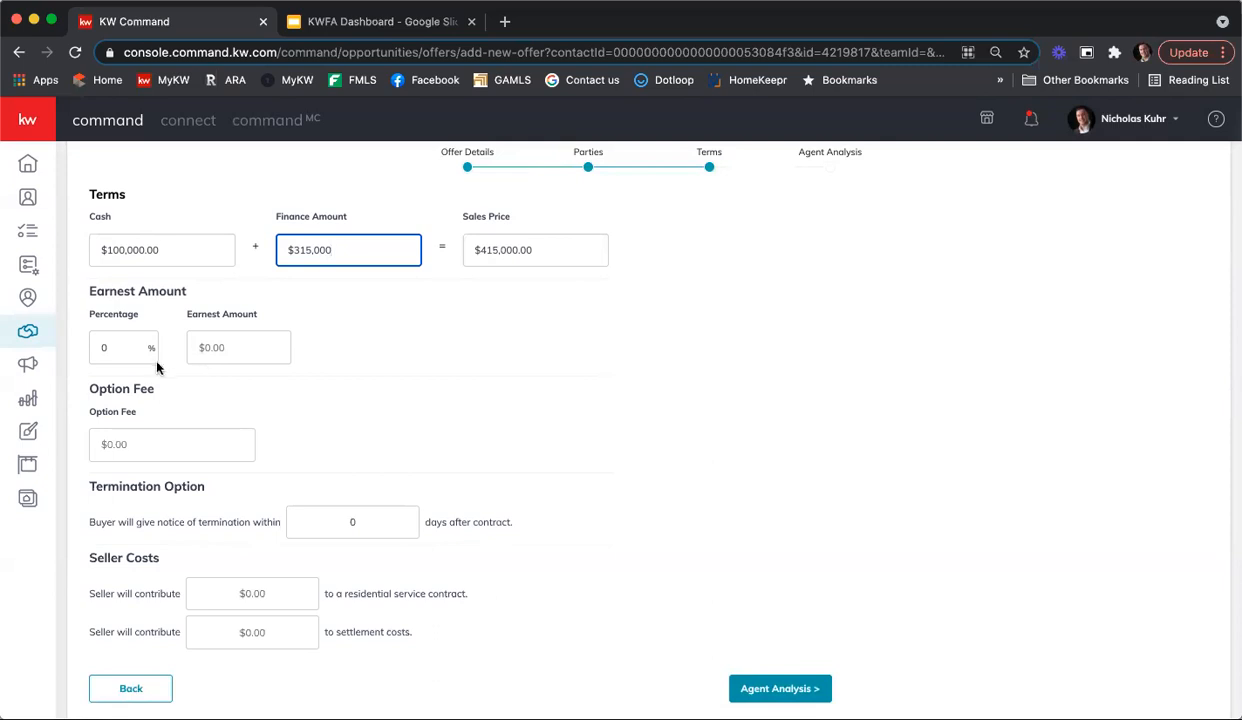
Step: Enter 1% as the earnest percentage and override it with an earnest amount of $10,000
left_click(129, 346)
type("1")
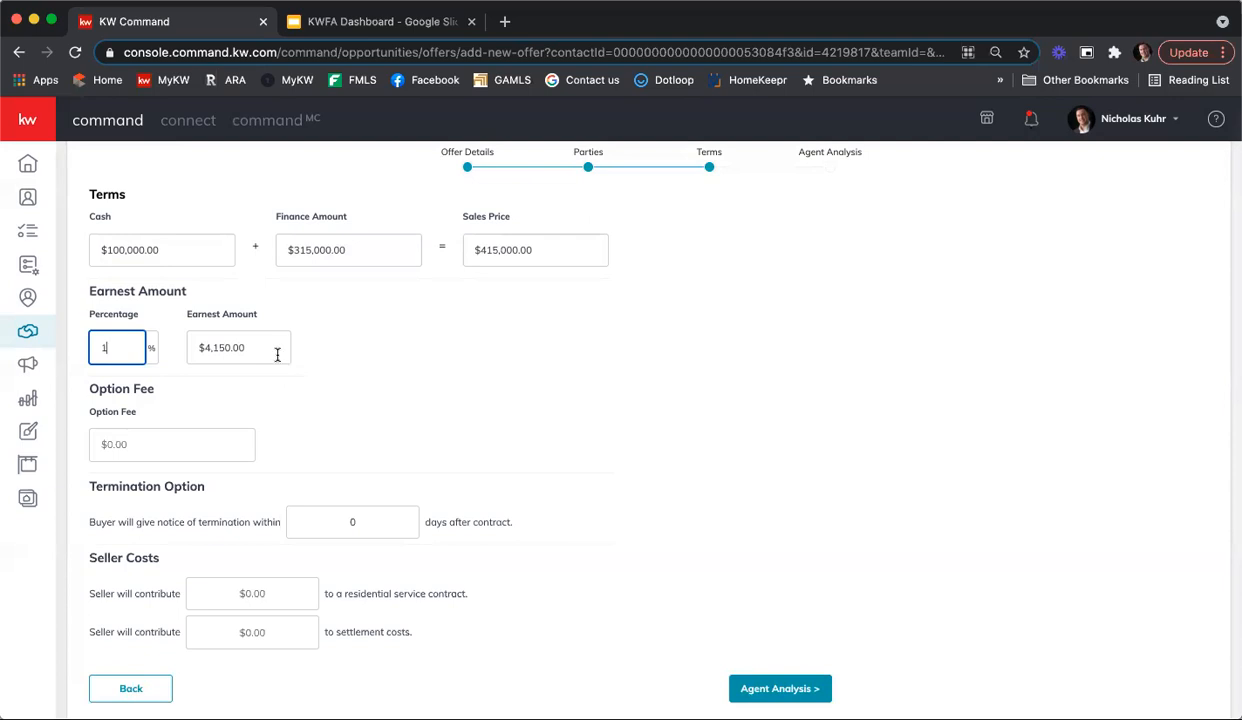
left_click(195, 347)
type("100000")
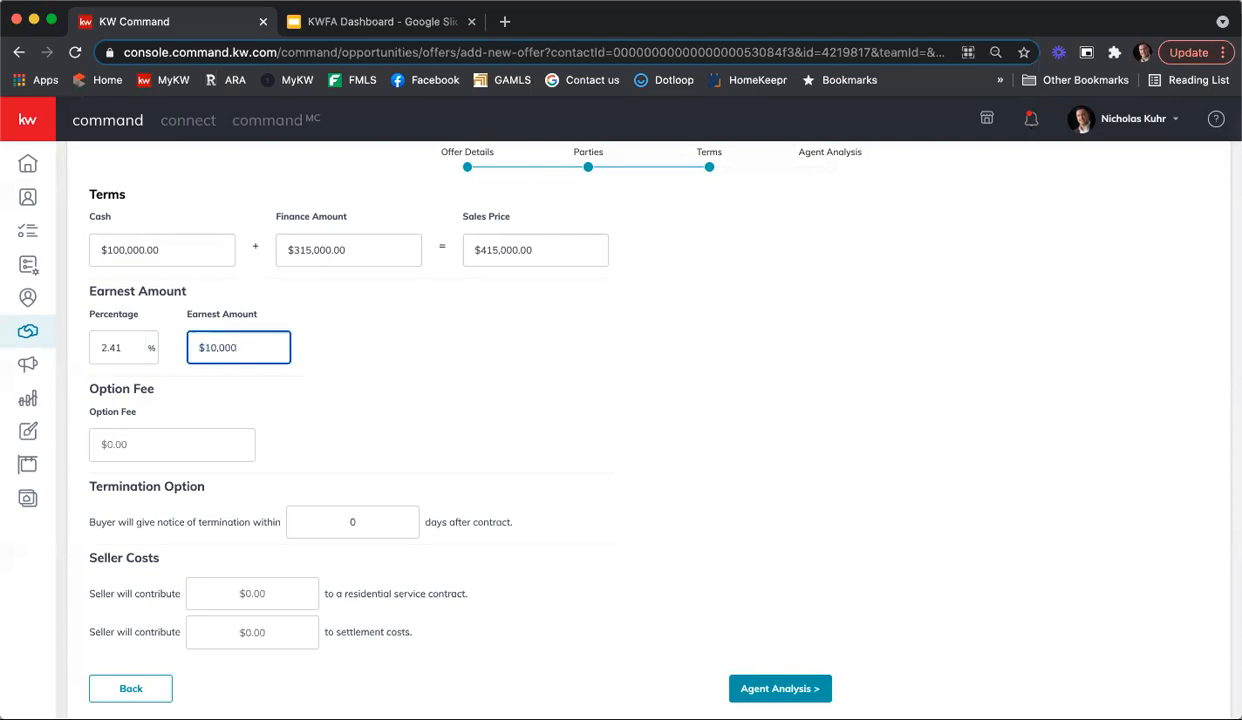
left_click(311, 378)
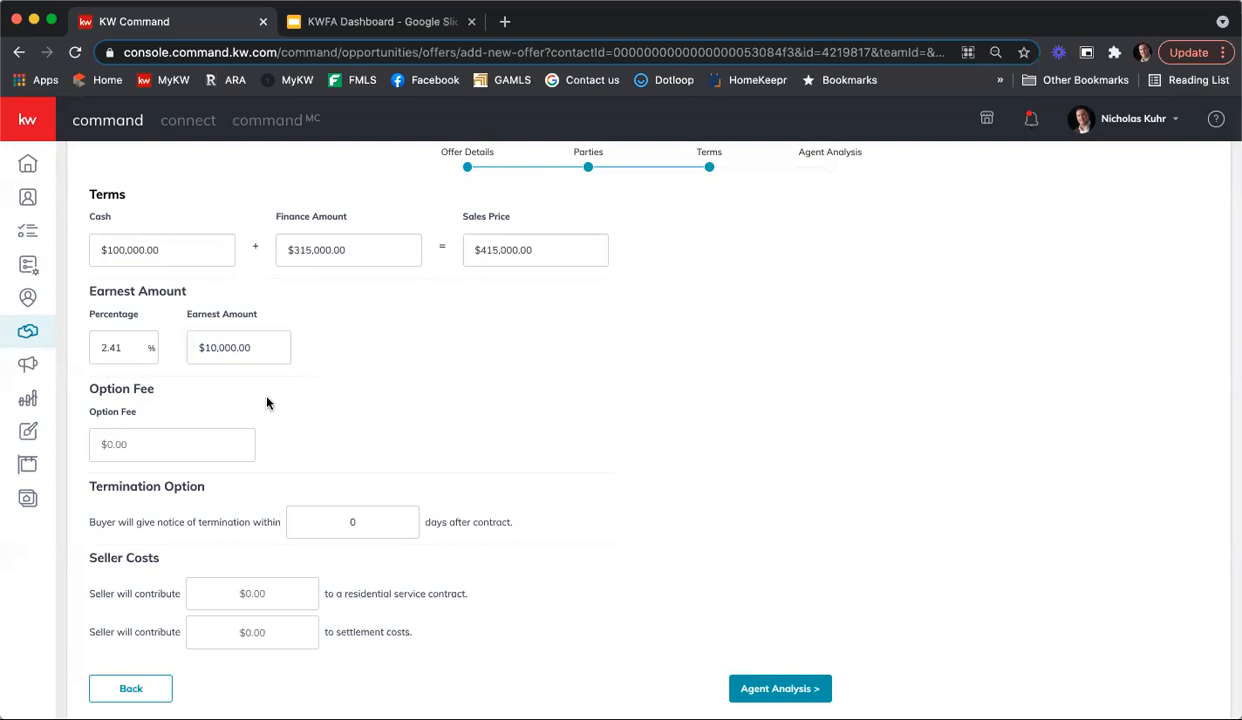
Step: Set the buyer's termination notice period to 10 days after contract
scroll(393, 397, "down", 1)
left_click(340, 520)
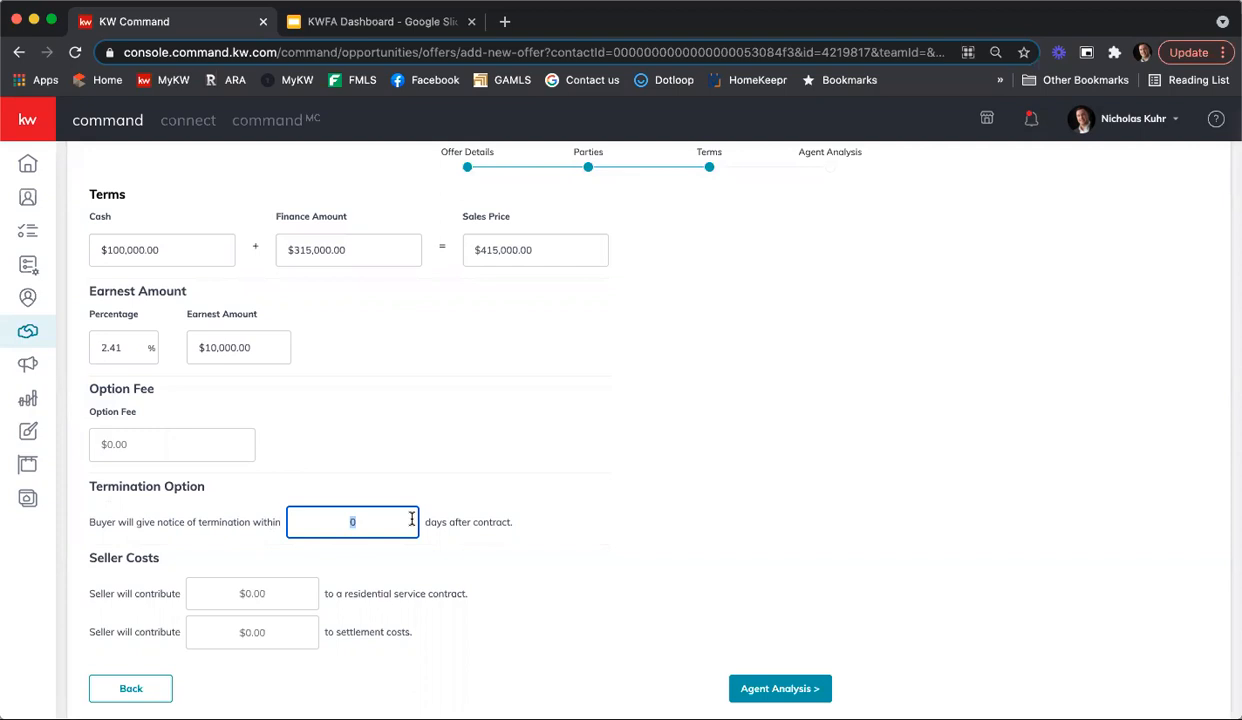
type("10")
Step: Set the seller's contribution to settlement costs to $5,000 and continue to the agent analysis
left_click(297, 633)
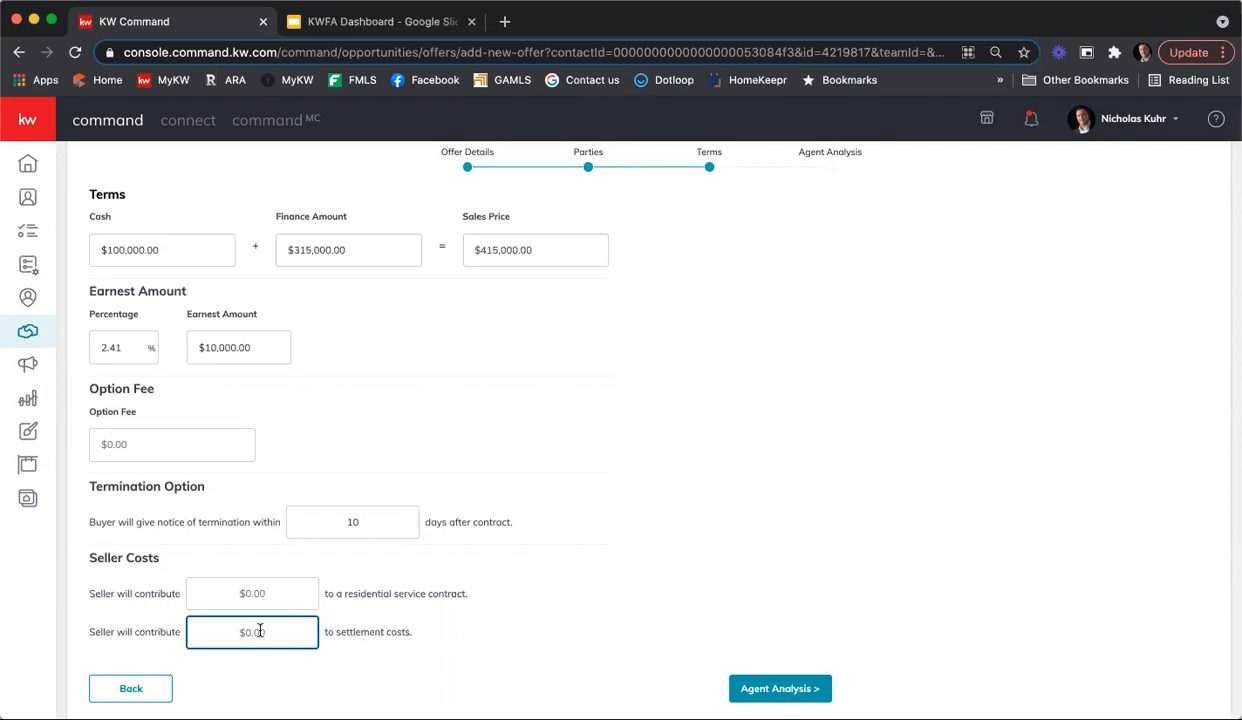
type("5000")
left_click(548, 620)
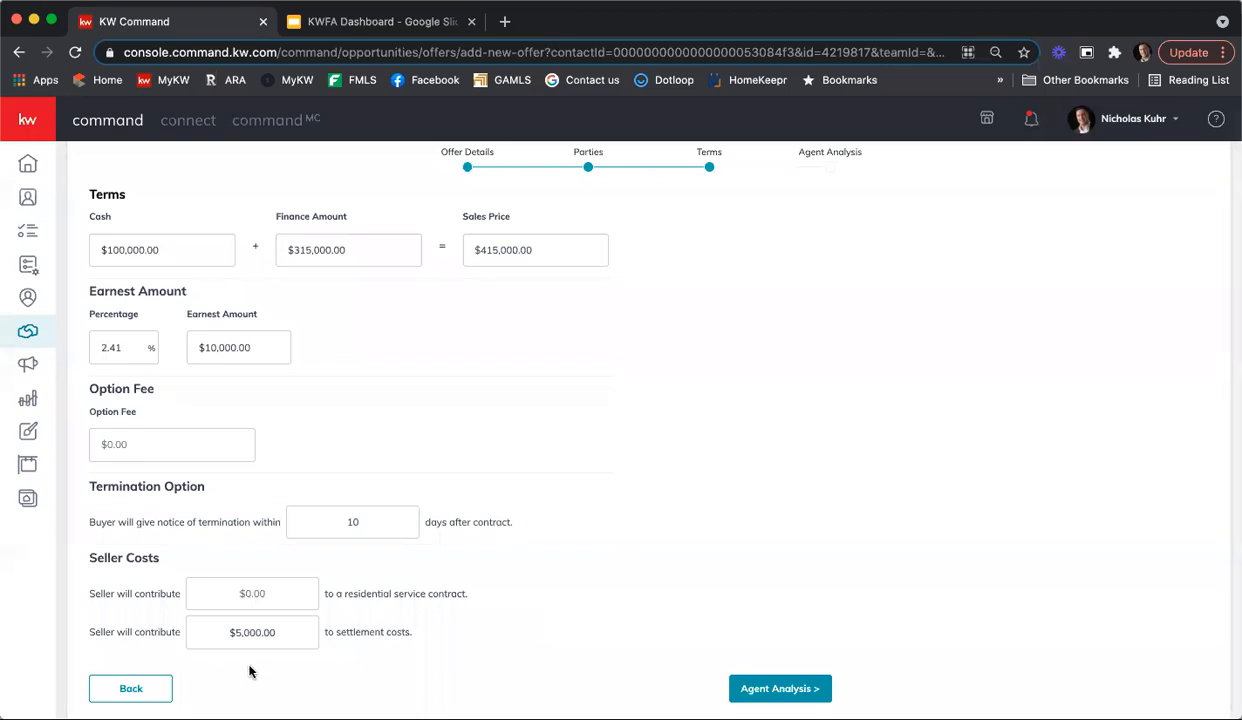
left_click(755, 689)
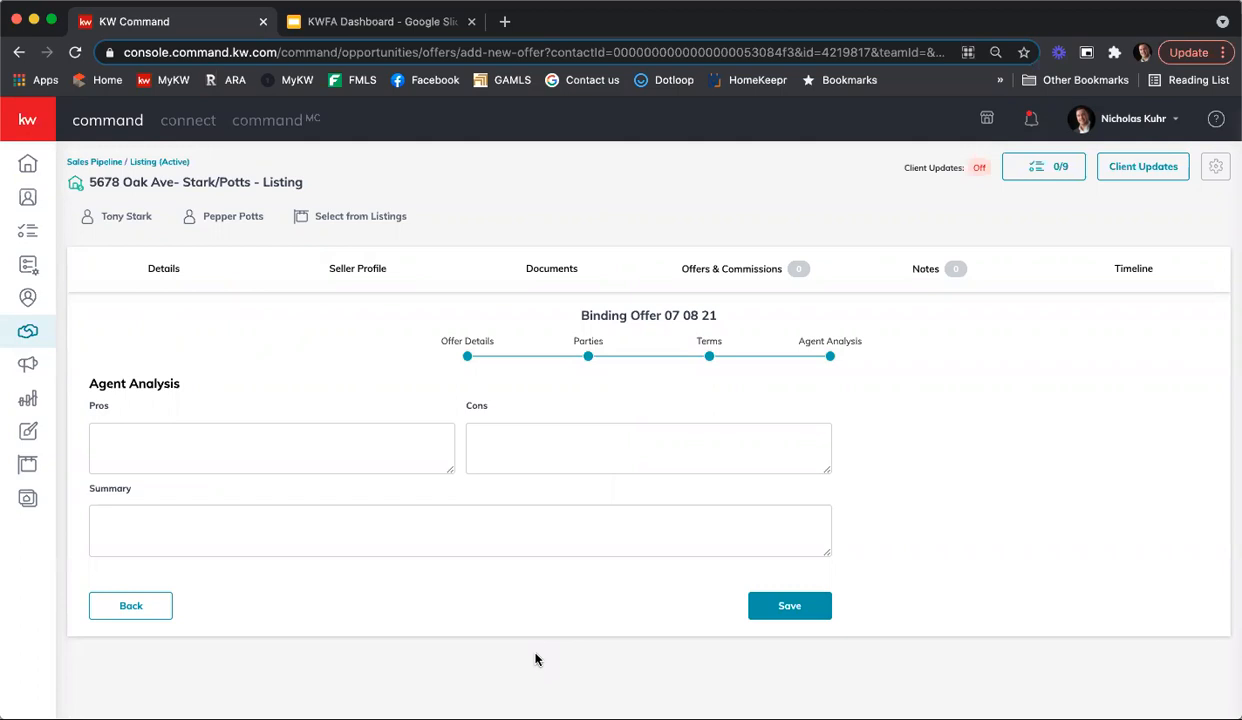
Step: Enter "20% down" and "Strong financing" on separate lines as the offer's pros
left_click(291, 456)
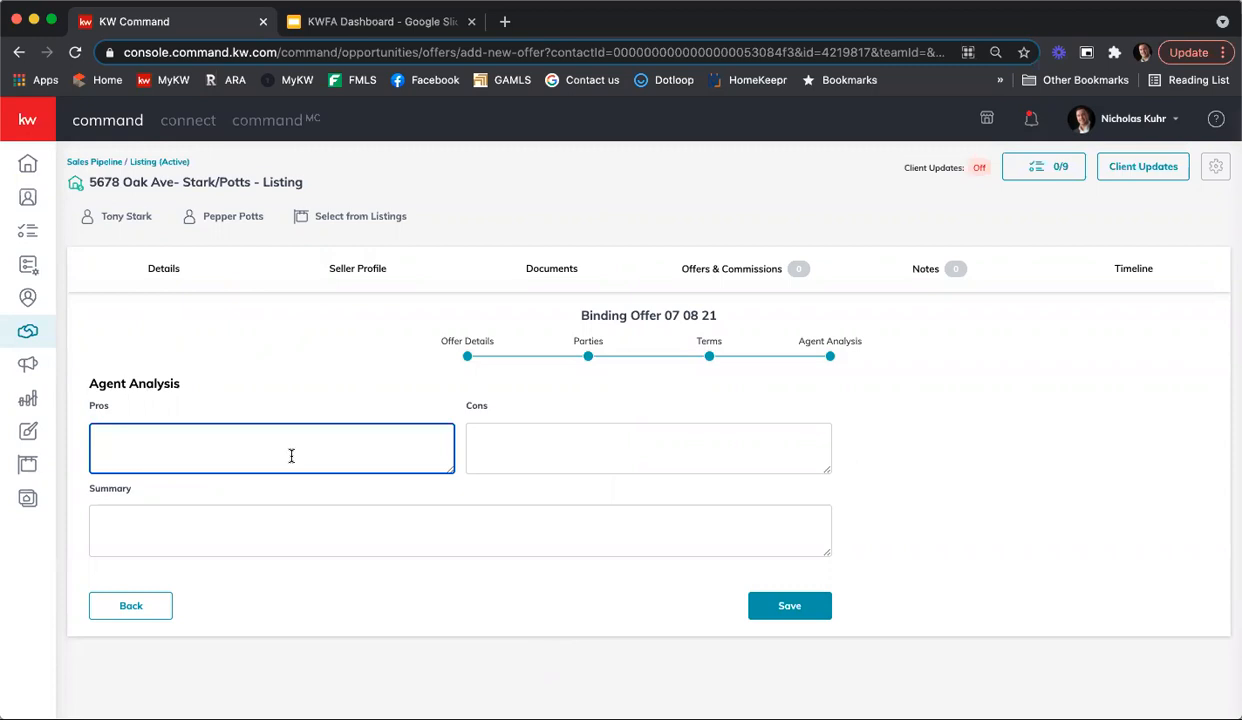
type("20% down")
key("Return")
type("Strong financing")
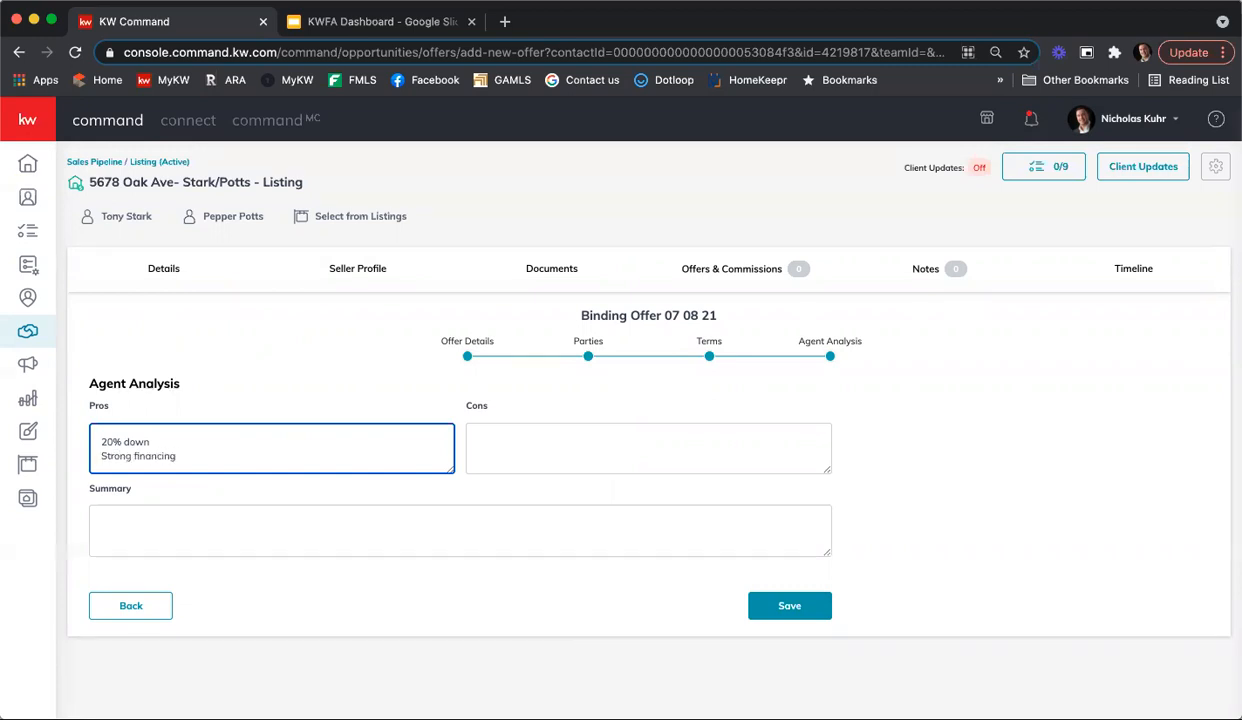
key("Return")
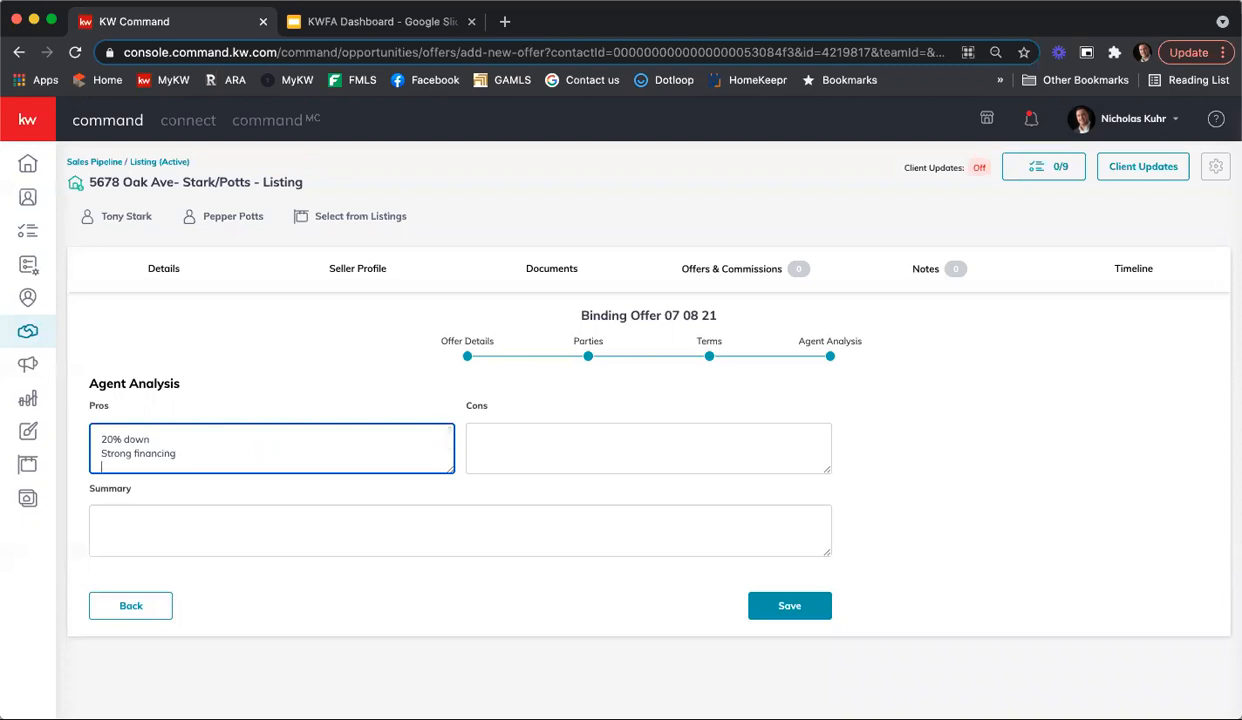
Step: Enter "10 days of DD" as the offer's cons
left_click(621, 431)
type("10")
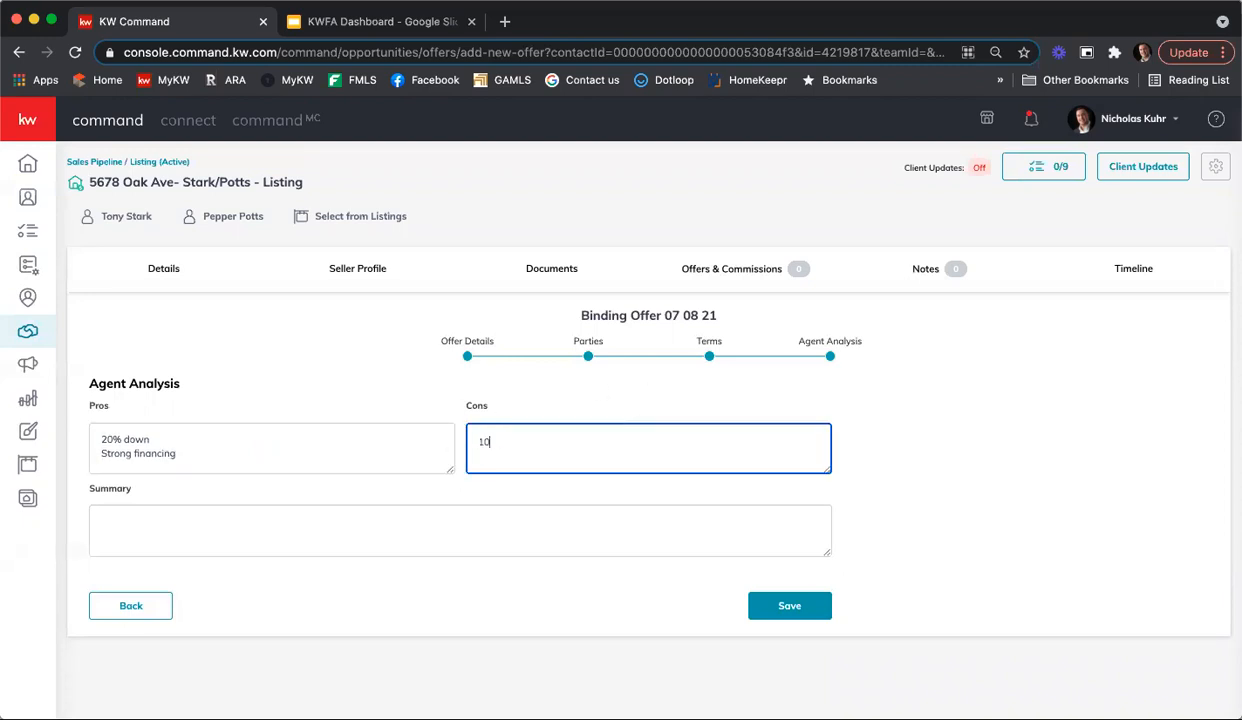
type(" days of DD")
Step: Enter the summary "I think this is a good offer." and save the binding offer
left_click(567, 533)
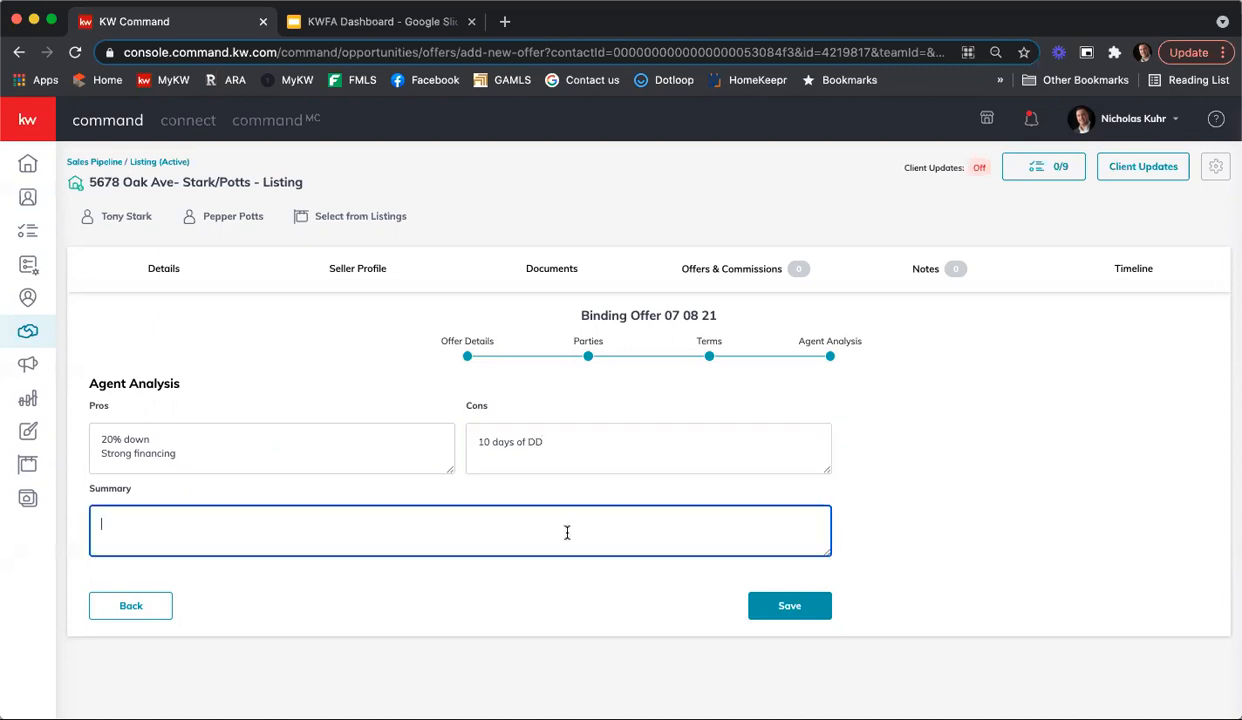
type("I think this ig")
type(" a good offer.")
left_click(786, 607)
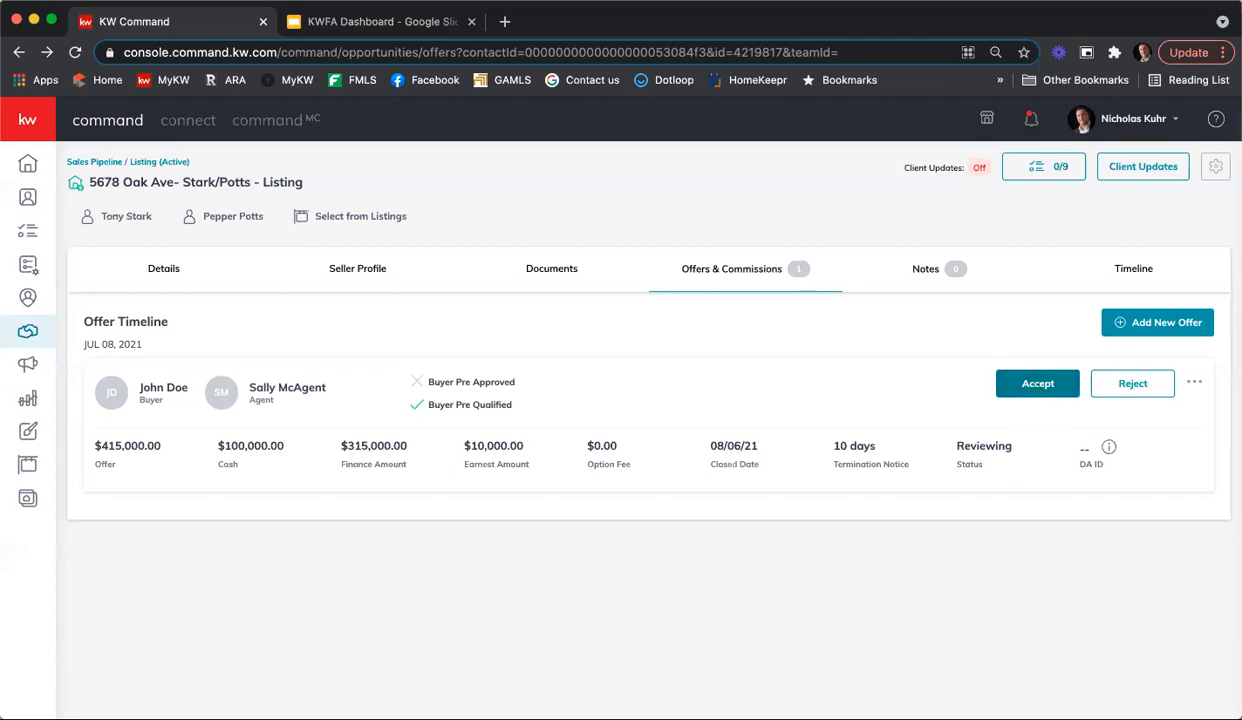
Step: Email the offer summary to the seller with the default subject and message, sending a copy to your own email
left_click(1195, 386)
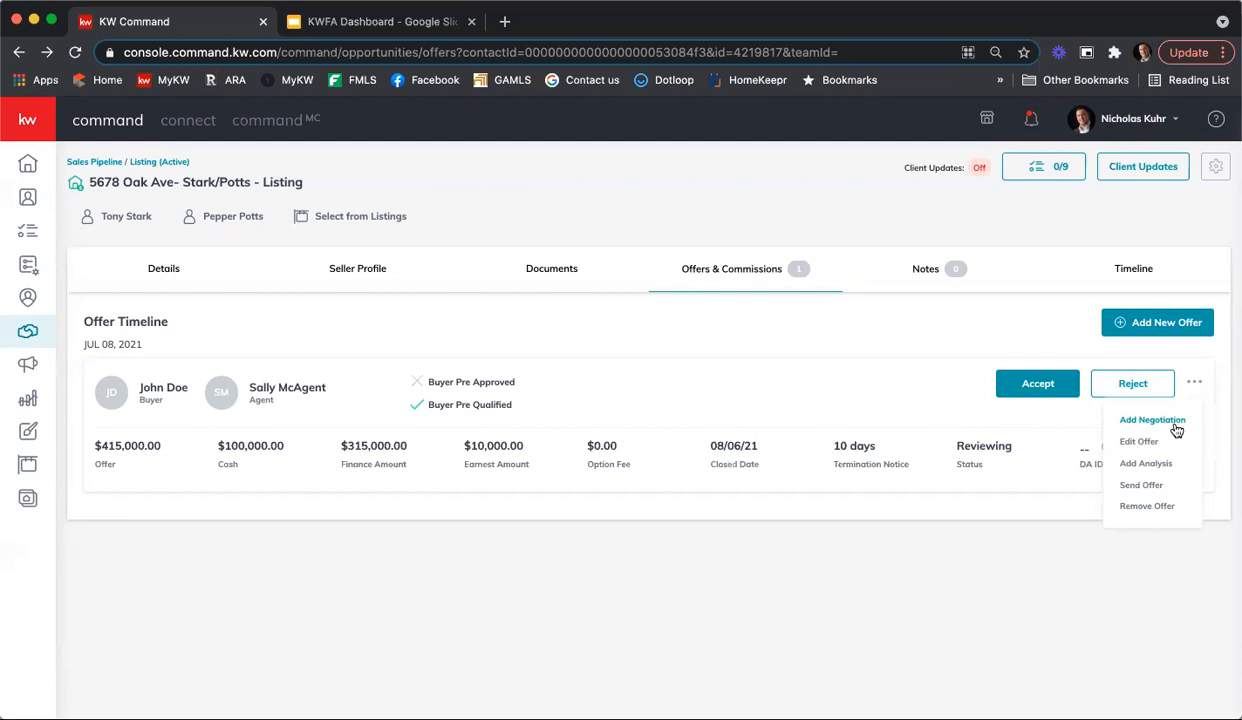
left_click(1166, 489)
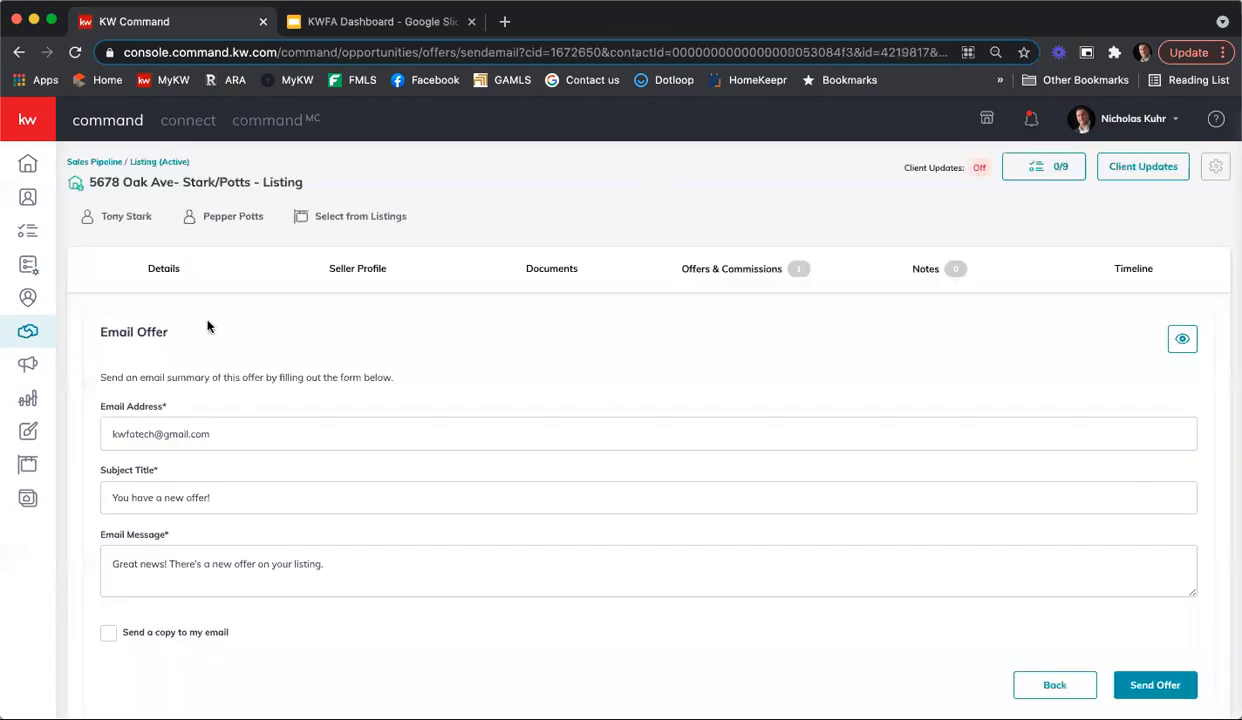
scroll(346, 417, "down", 1)
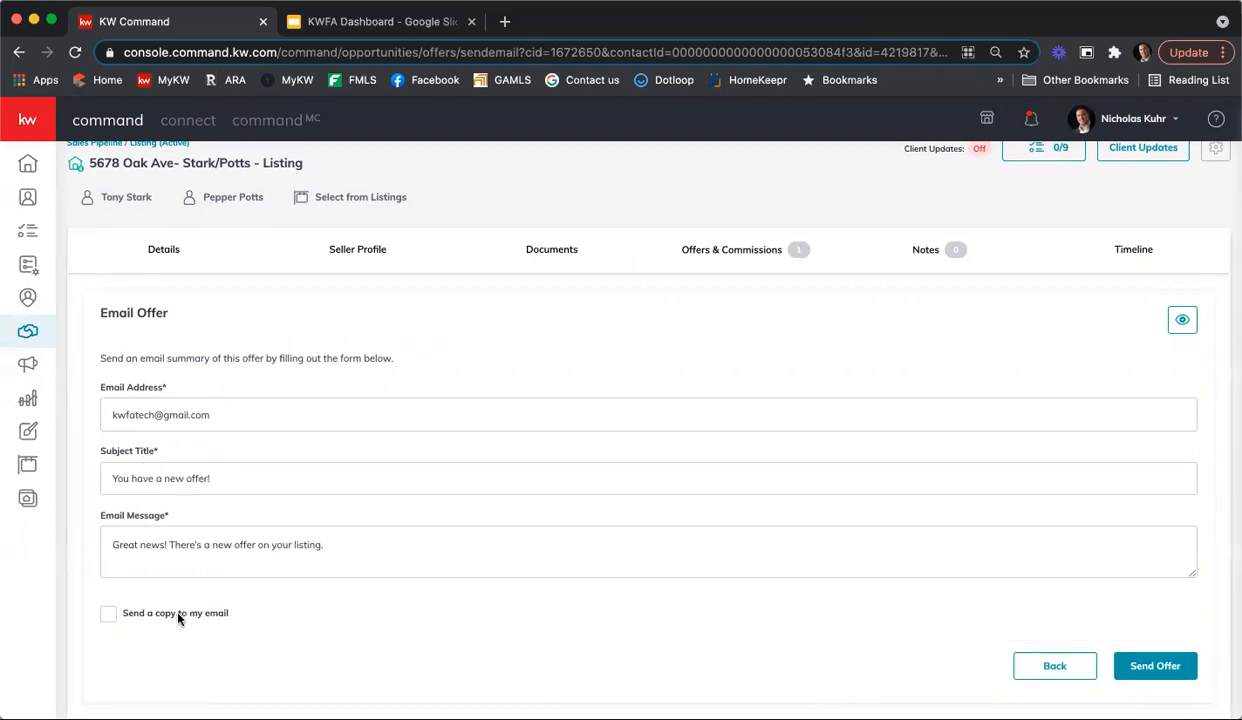
left_click(106, 614)
left_click(1175, 667)
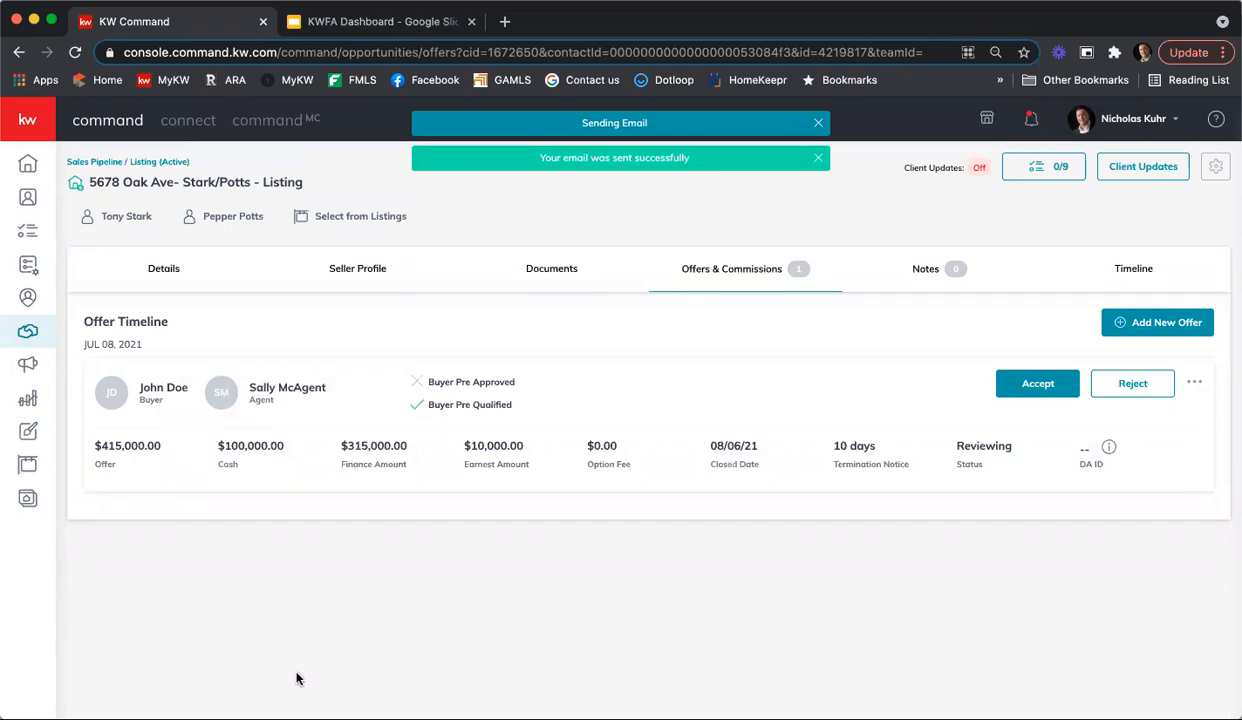
Step: Open gmail.com in a new browser tab, switch to the kw.com work account and close the personal inbox
left_click(505, 21)
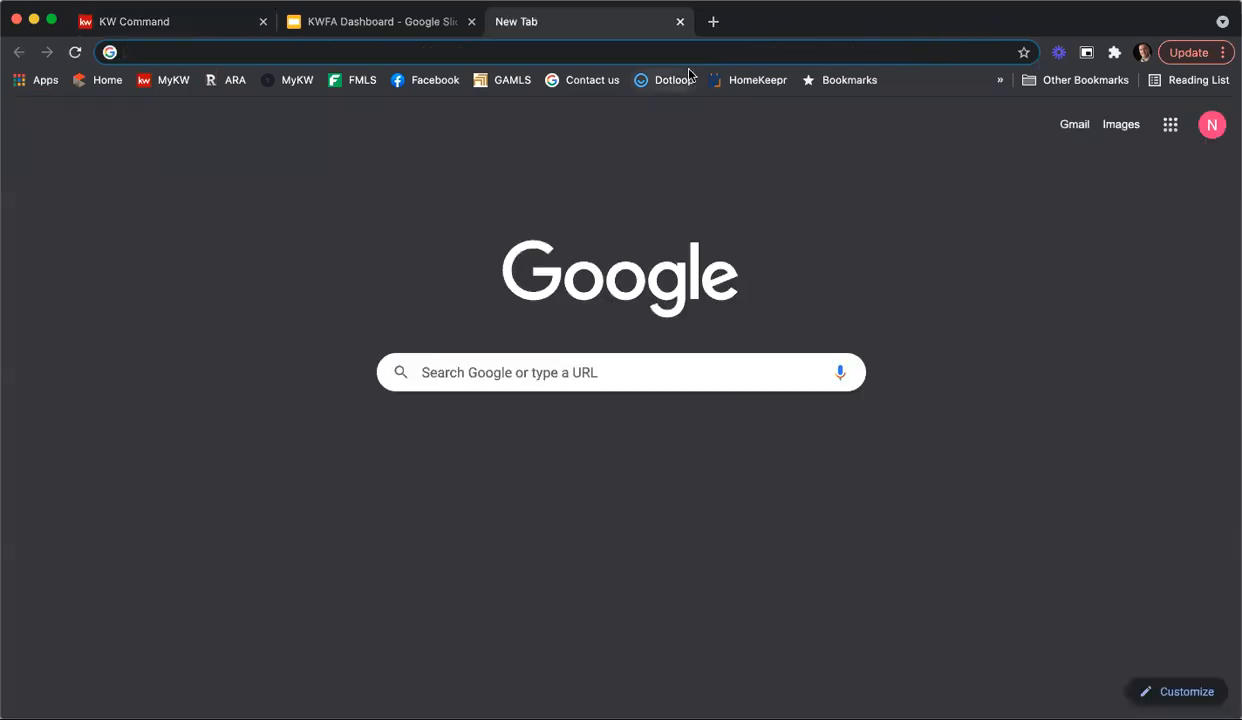
type("gmail.com")
key("Return")
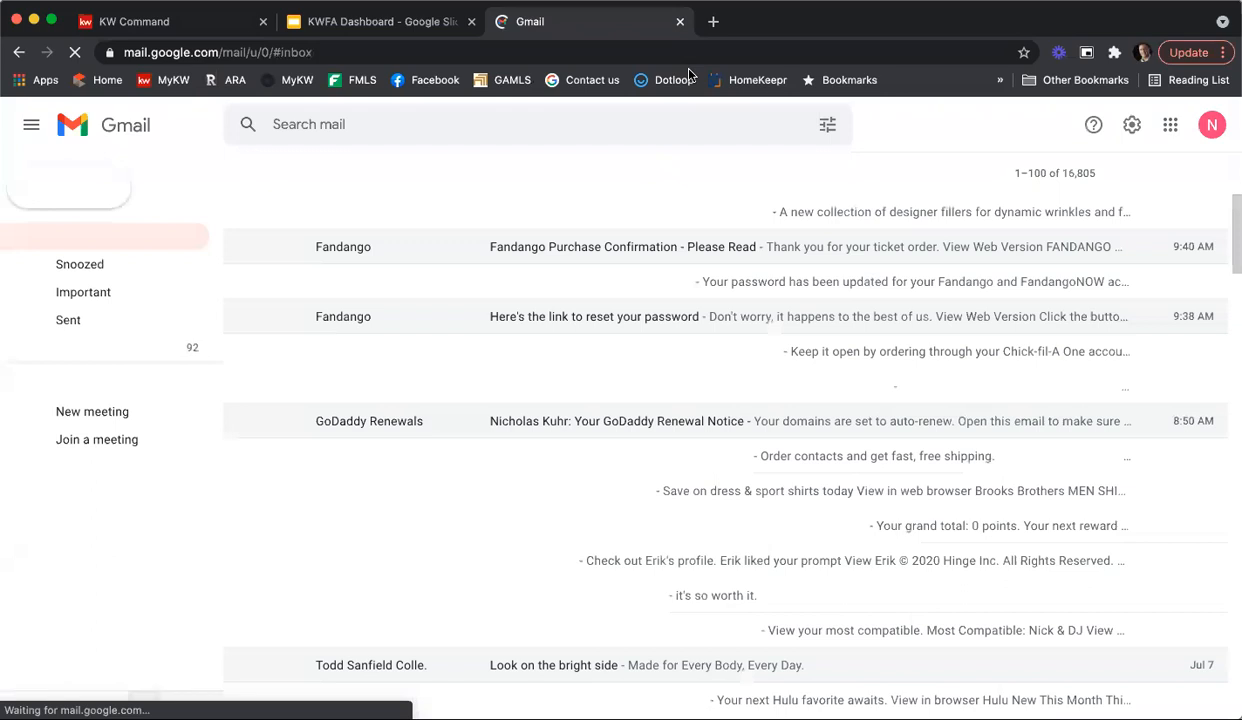
left_click(1210, 126)
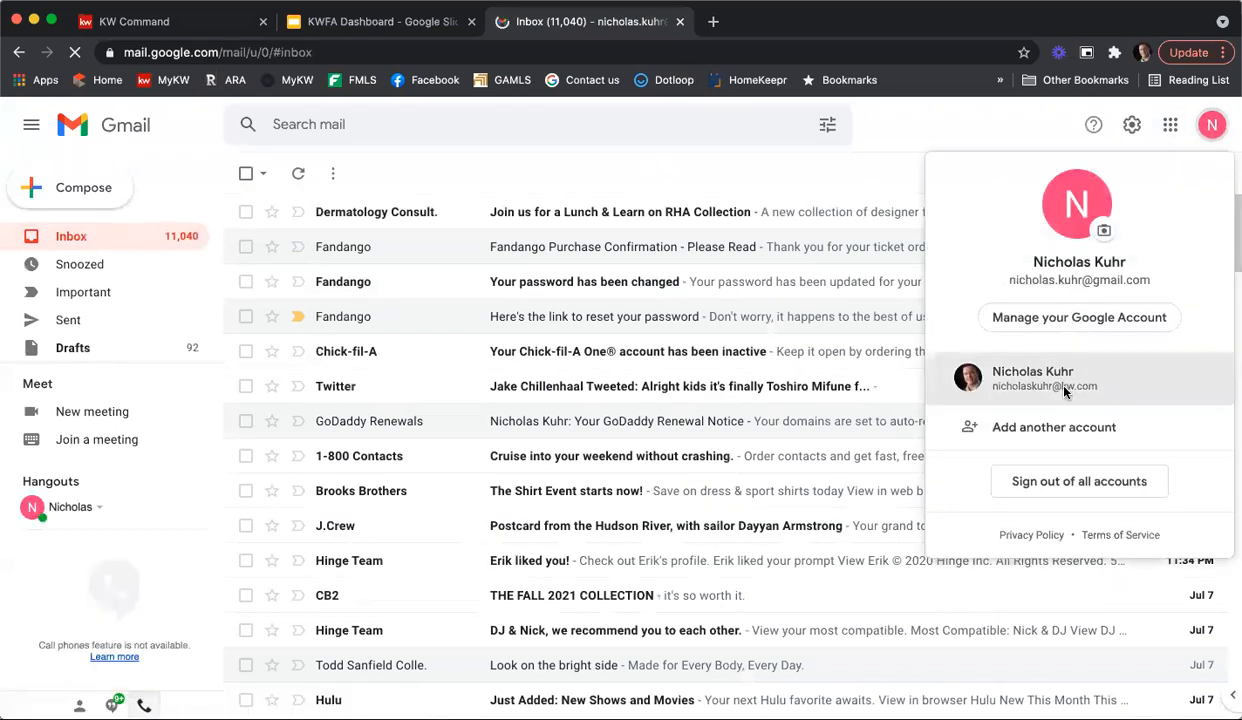
left_click(1064, 392)
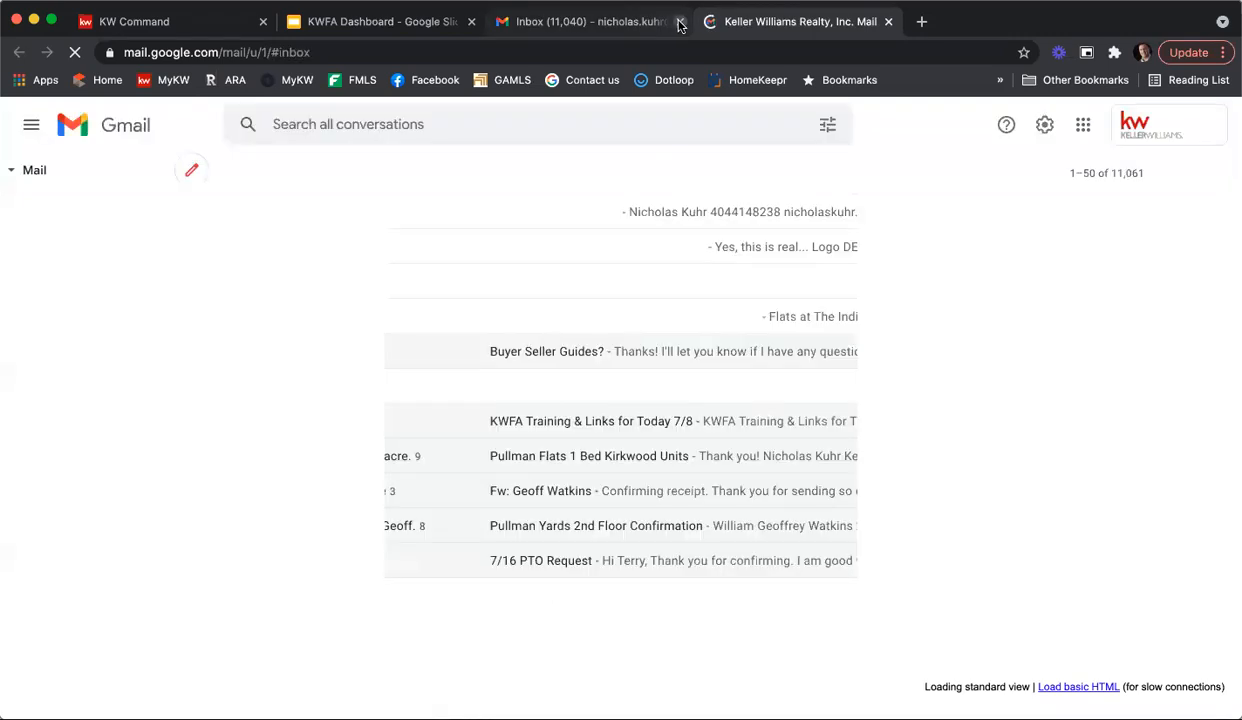
left_click(680, 21)
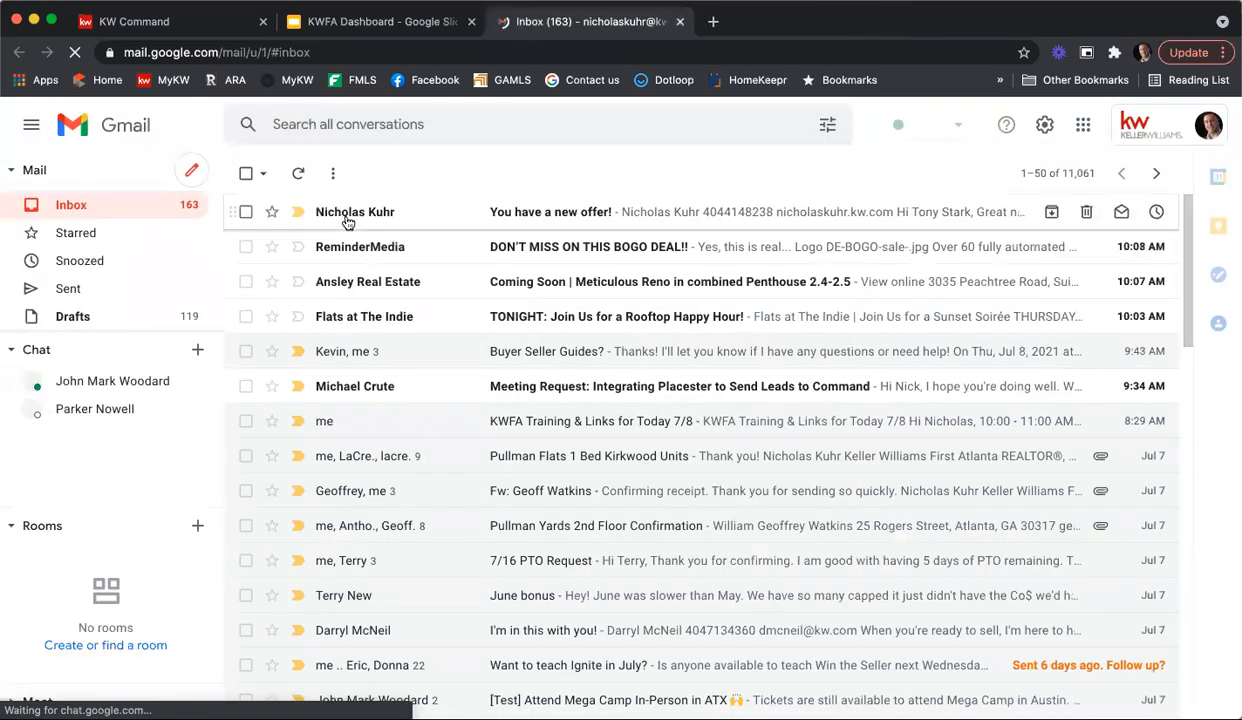
Step: Review the offer details, pros, cons and summary in the "You have a new offer!" email, then close it and return to KW Command
left_click(557, 217)
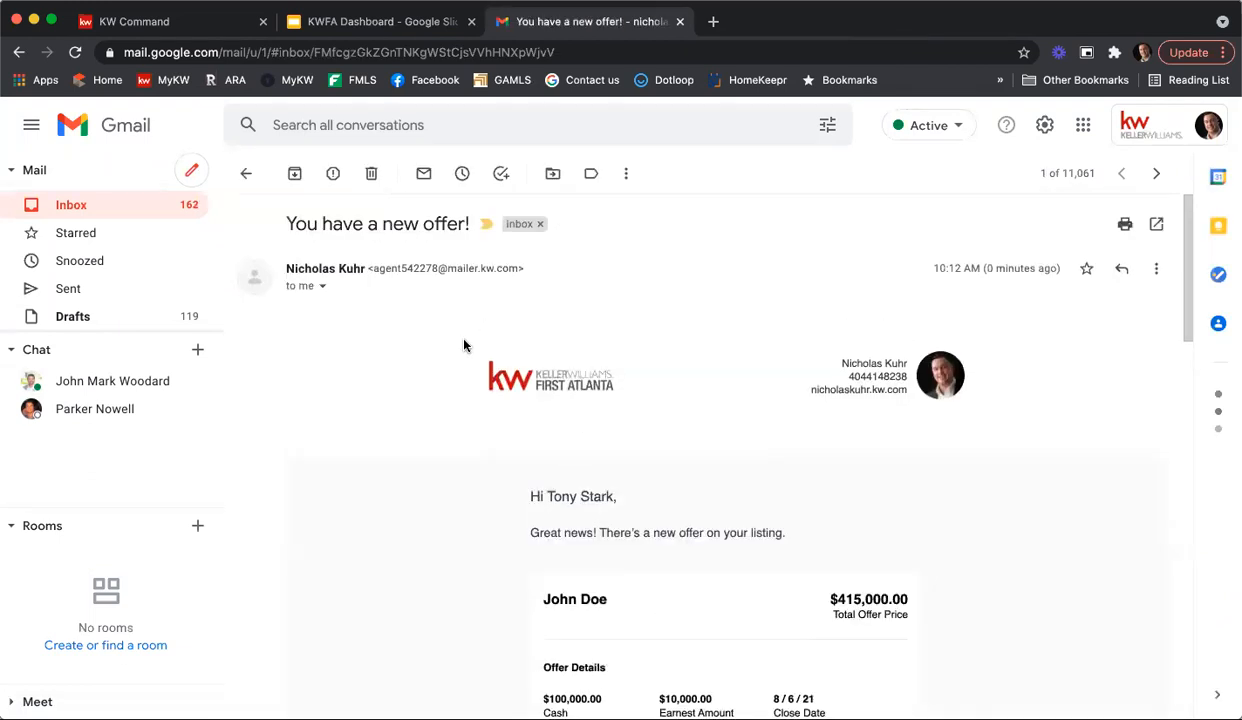
scroll(463, 345, "down", 5)
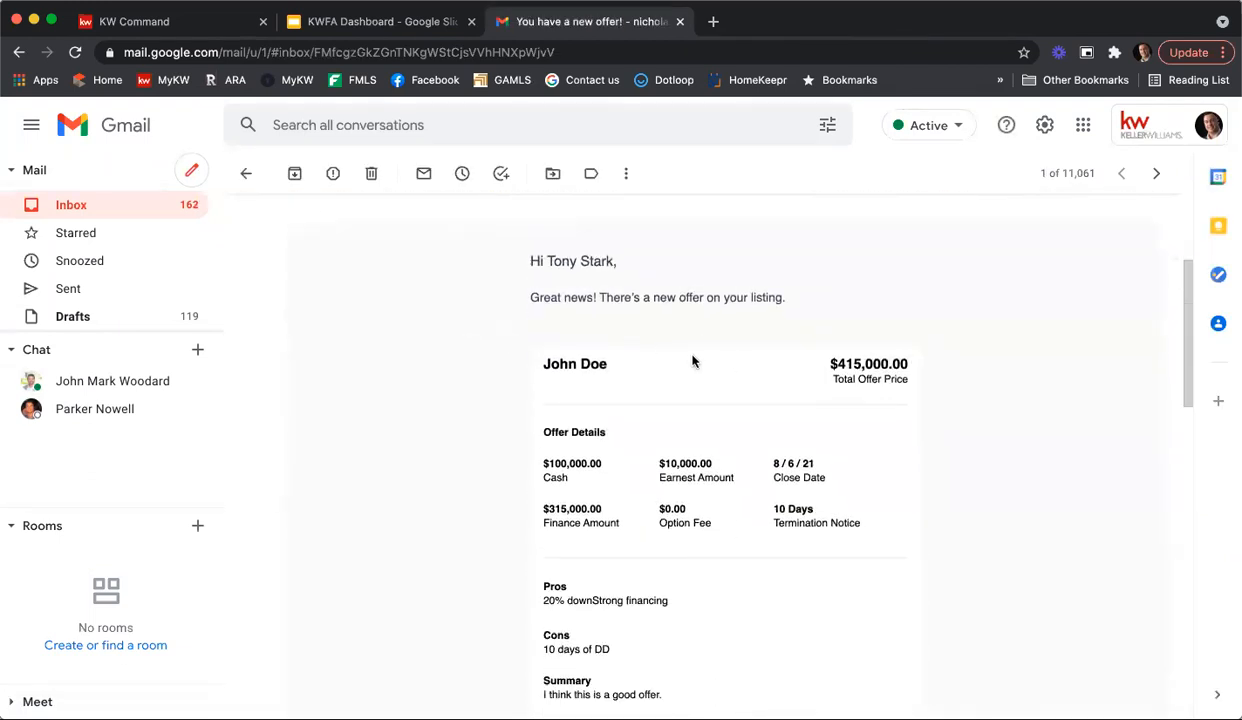
scroll(920, 413, "down", 1)
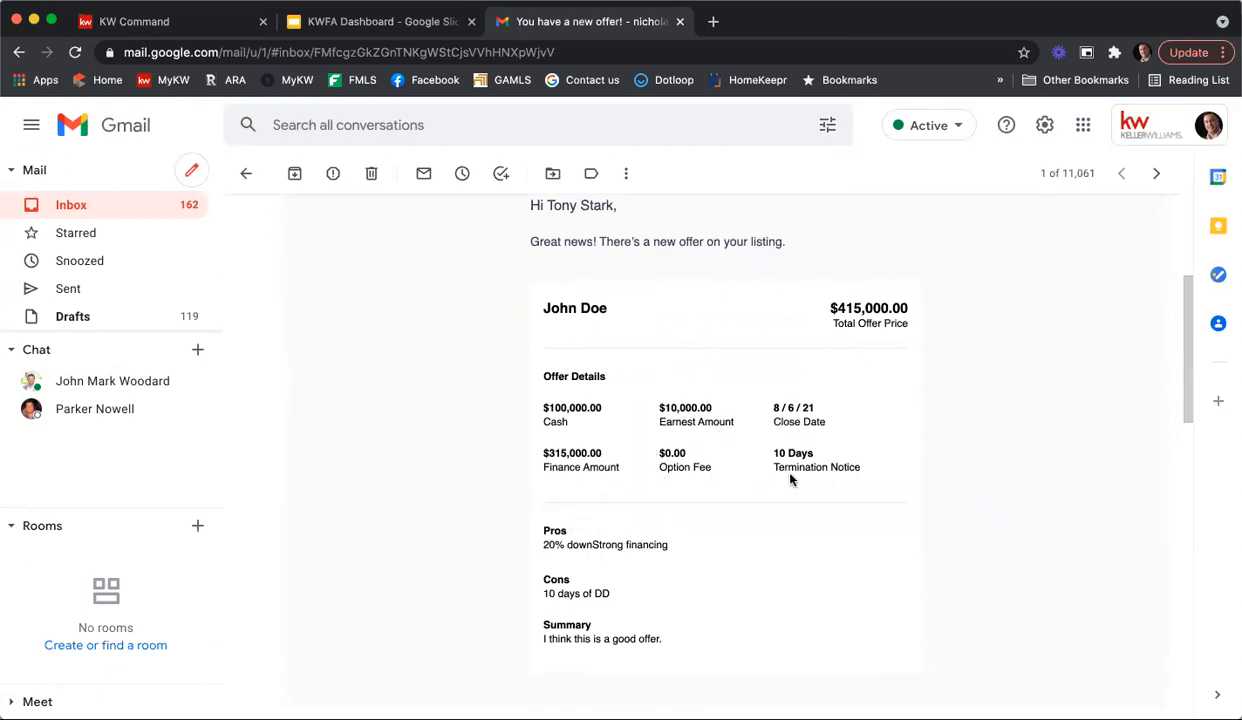
scroll(790, 480, "down", 1)
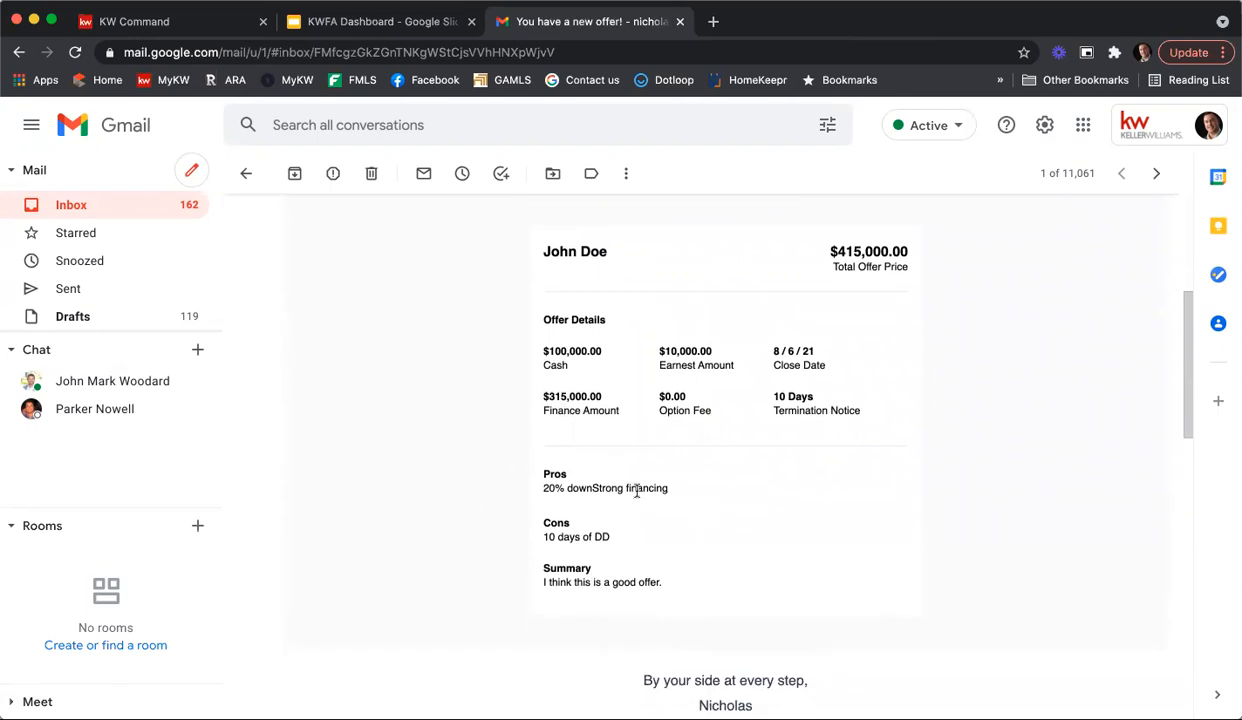
scroll(654, 502, "down", 4)
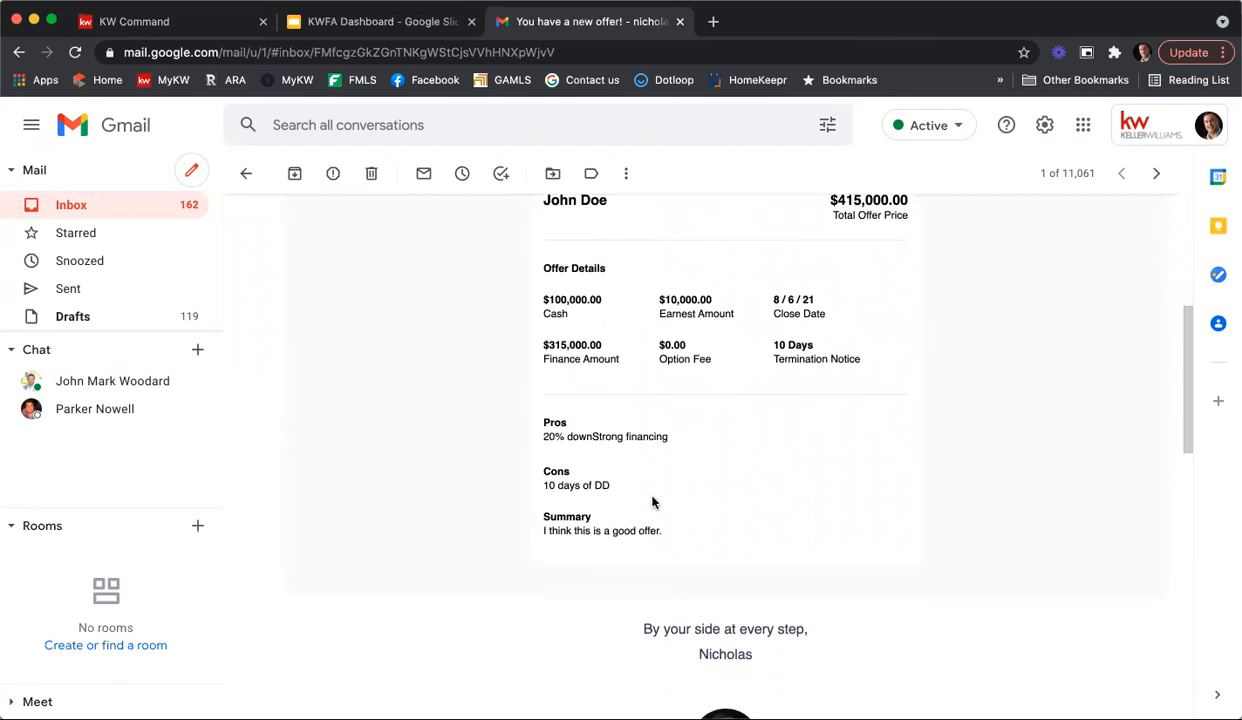
scroll(656, 504, "up", 5)
scroll(660, 507, "up", 1)
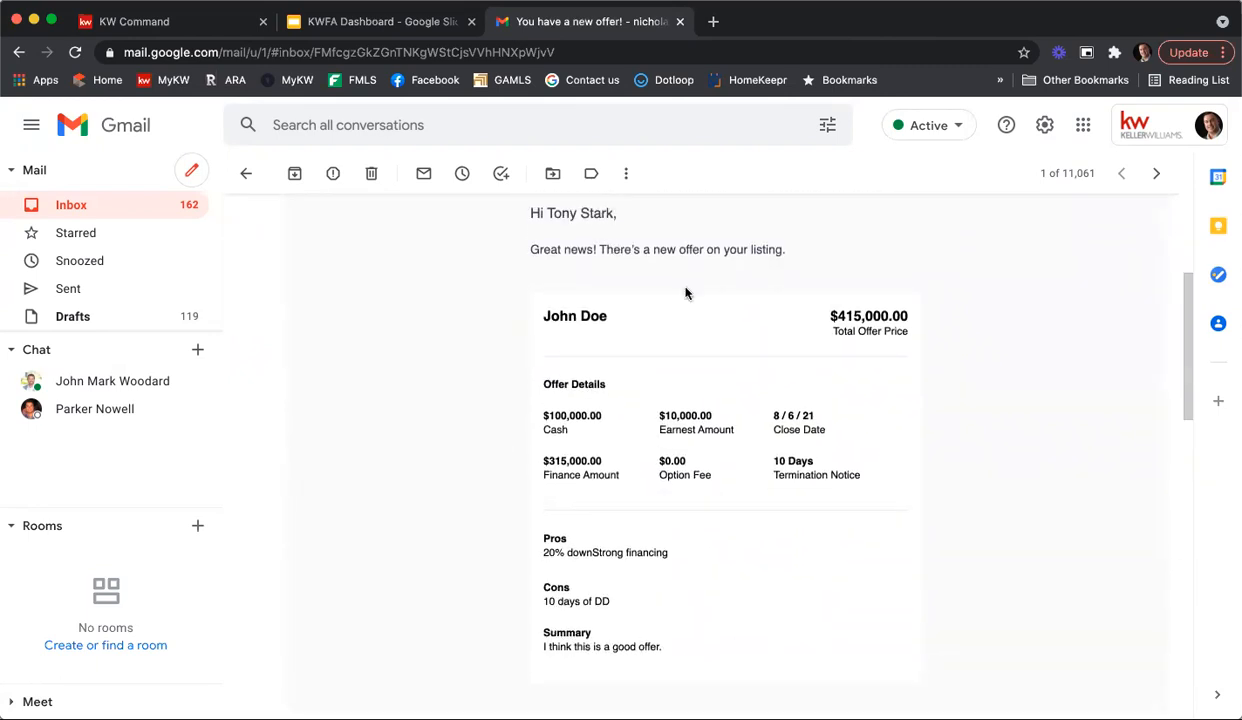
scroll(688, 291, "up", 3)
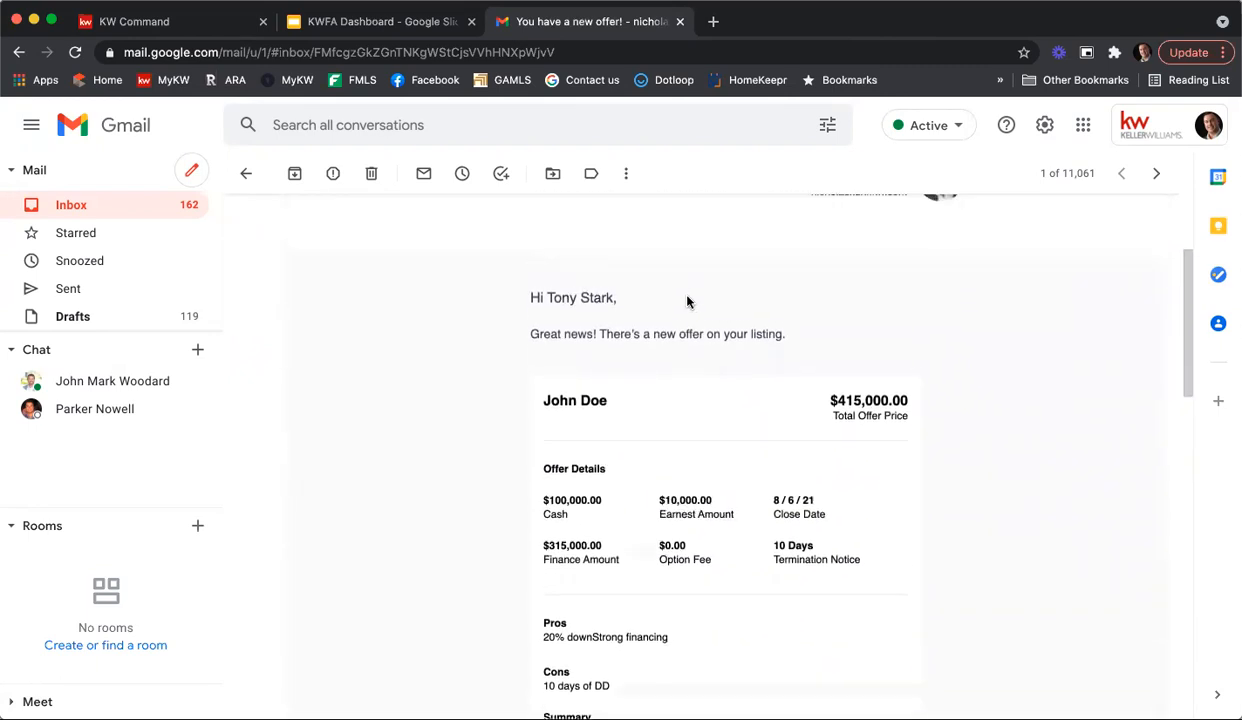
left_click(678, 22)
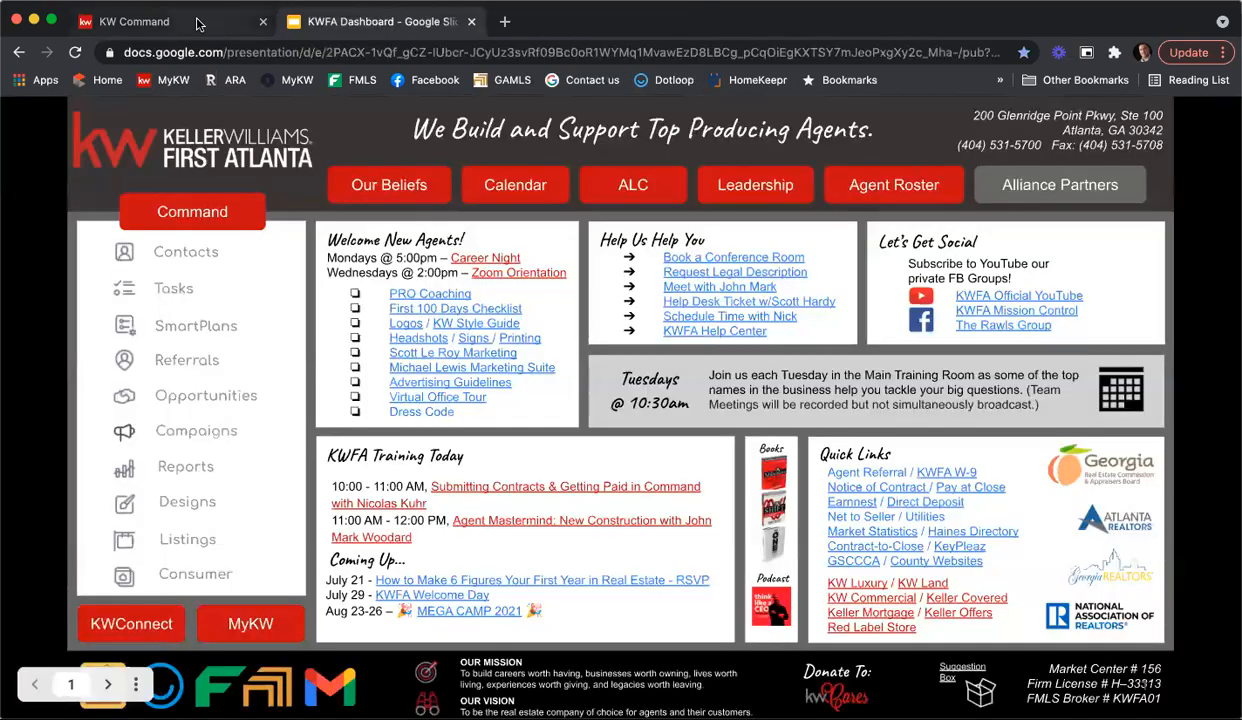
left_click(198, 22)
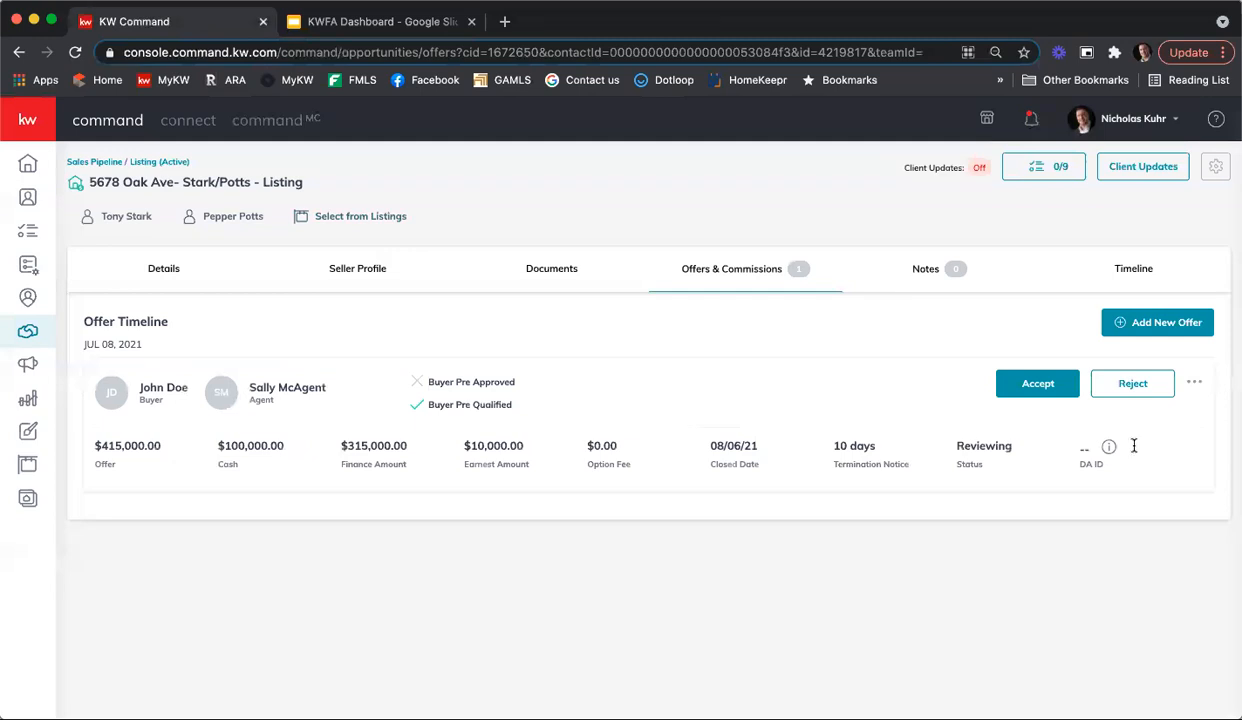
Step: Check the additional actions available for the offer, then accept the offer
left_click(1195, 383)
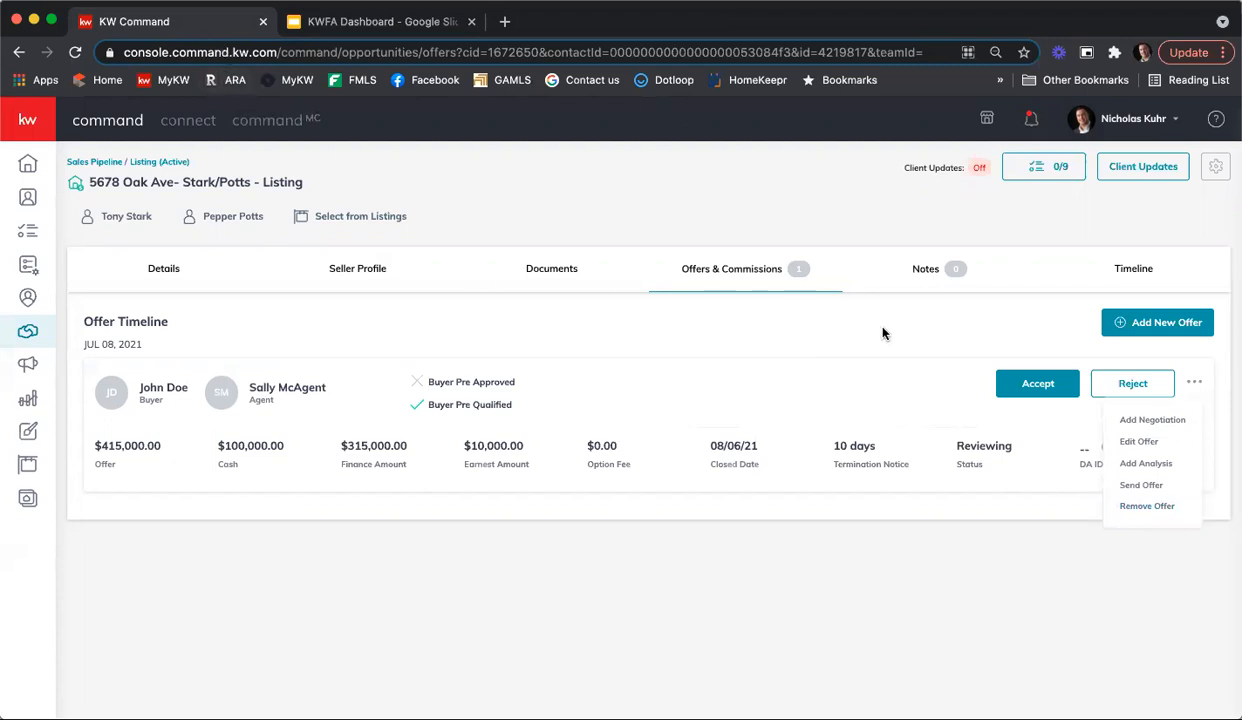
left_click(907, 332)
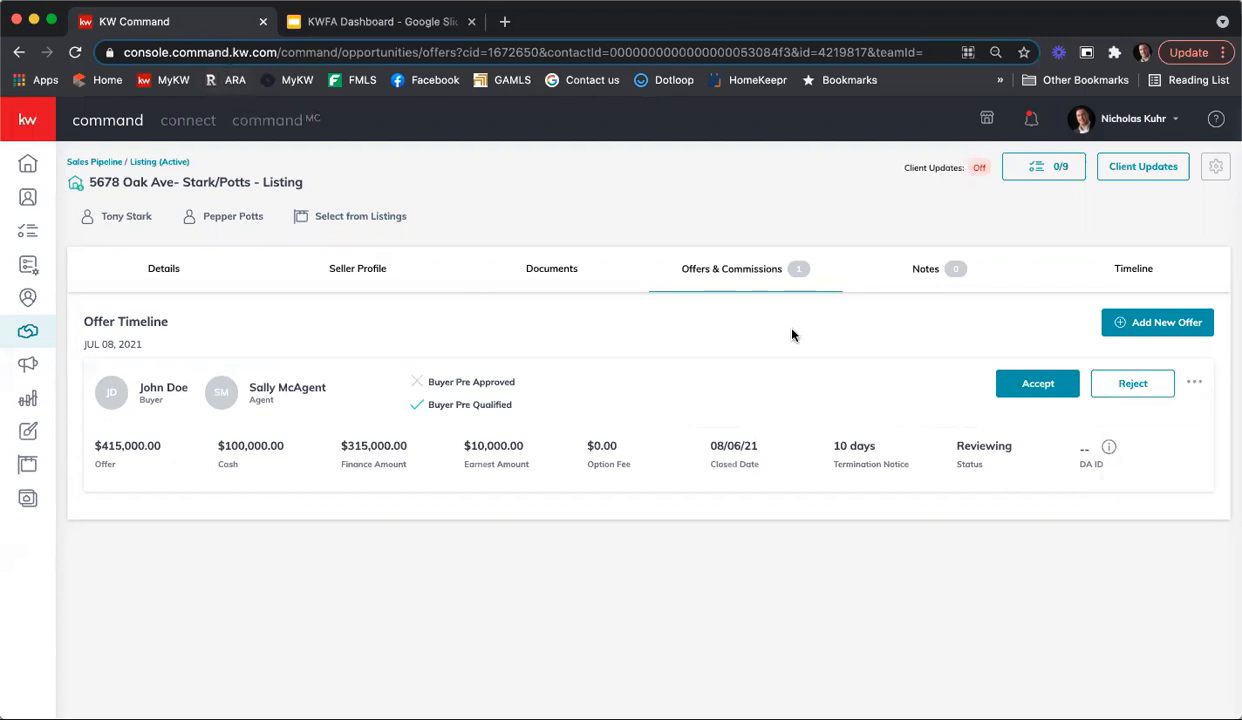
left_click(1025, 382)
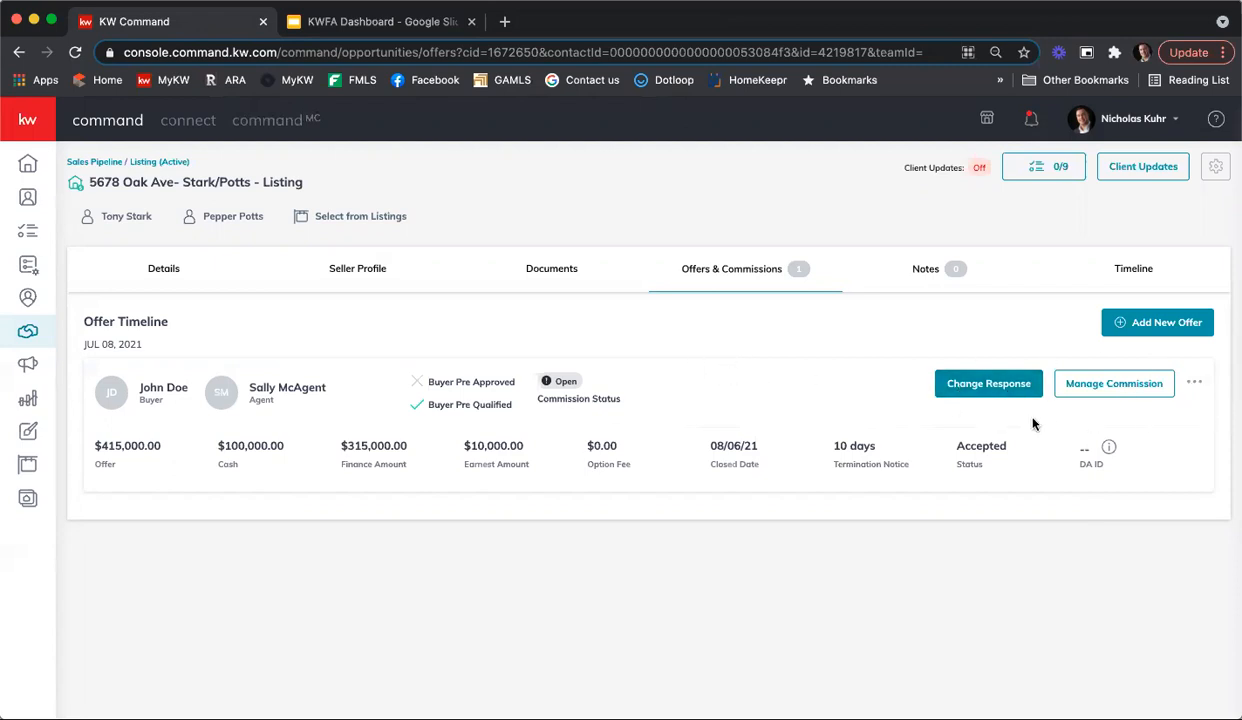
Step: Open the accepted offer's commission and set the contract date to 7/8/2021 in its general information
left_click(1116, 389)
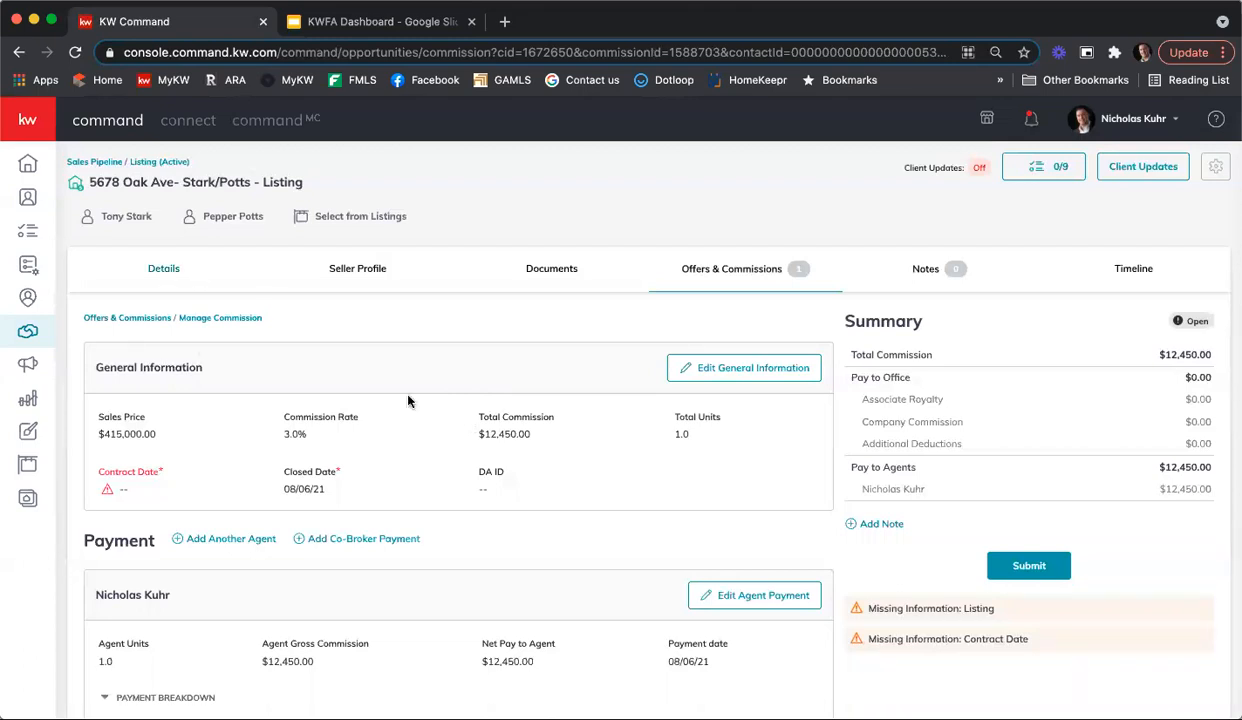
left_click(716, 369)
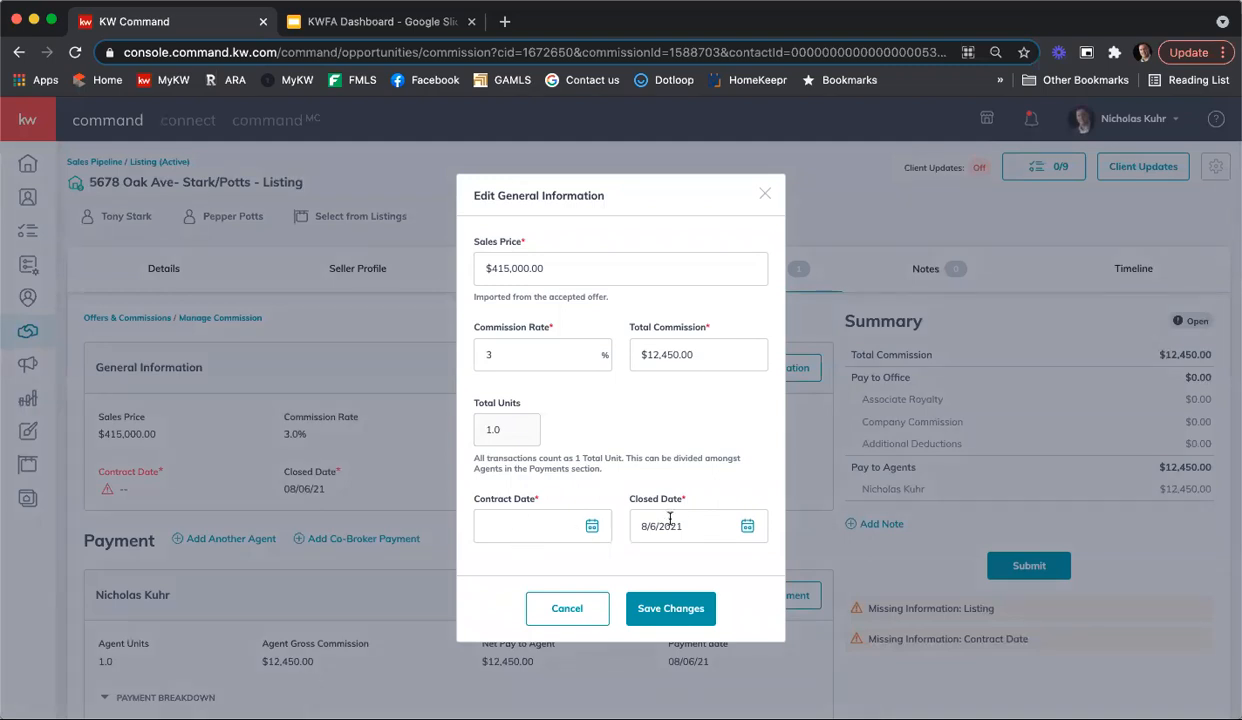
left_click(590, 527)
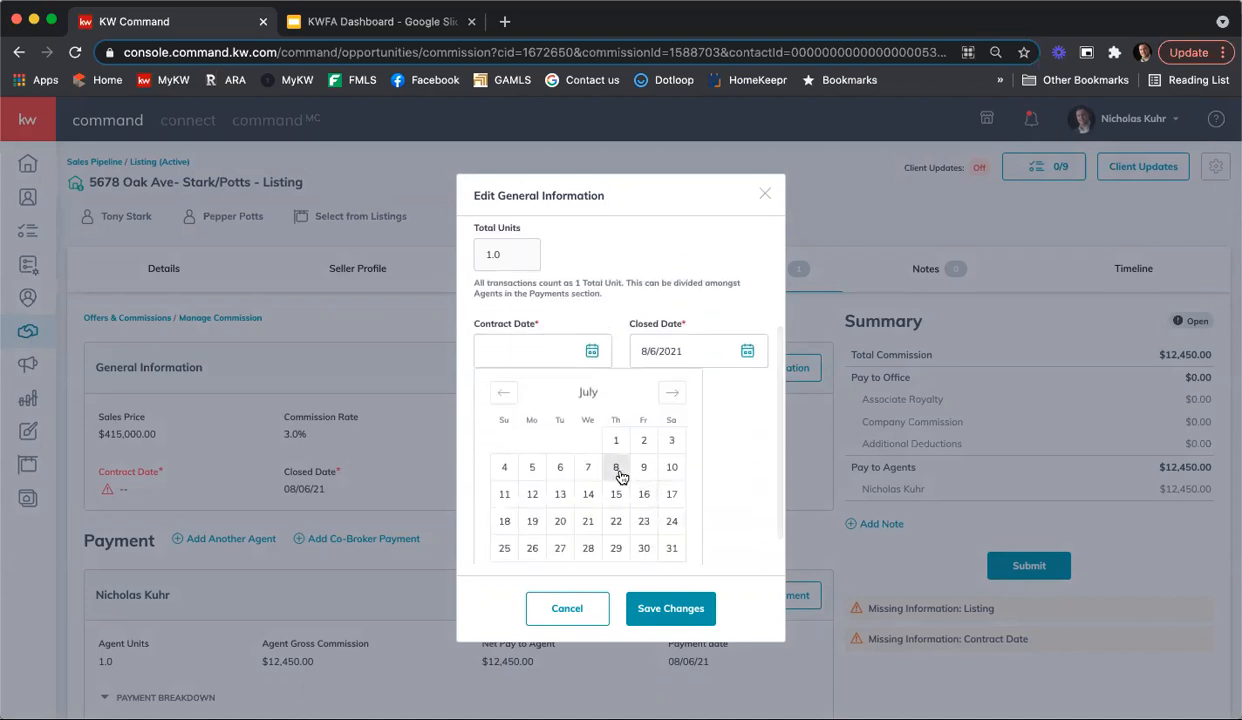
left_click(618, 470)
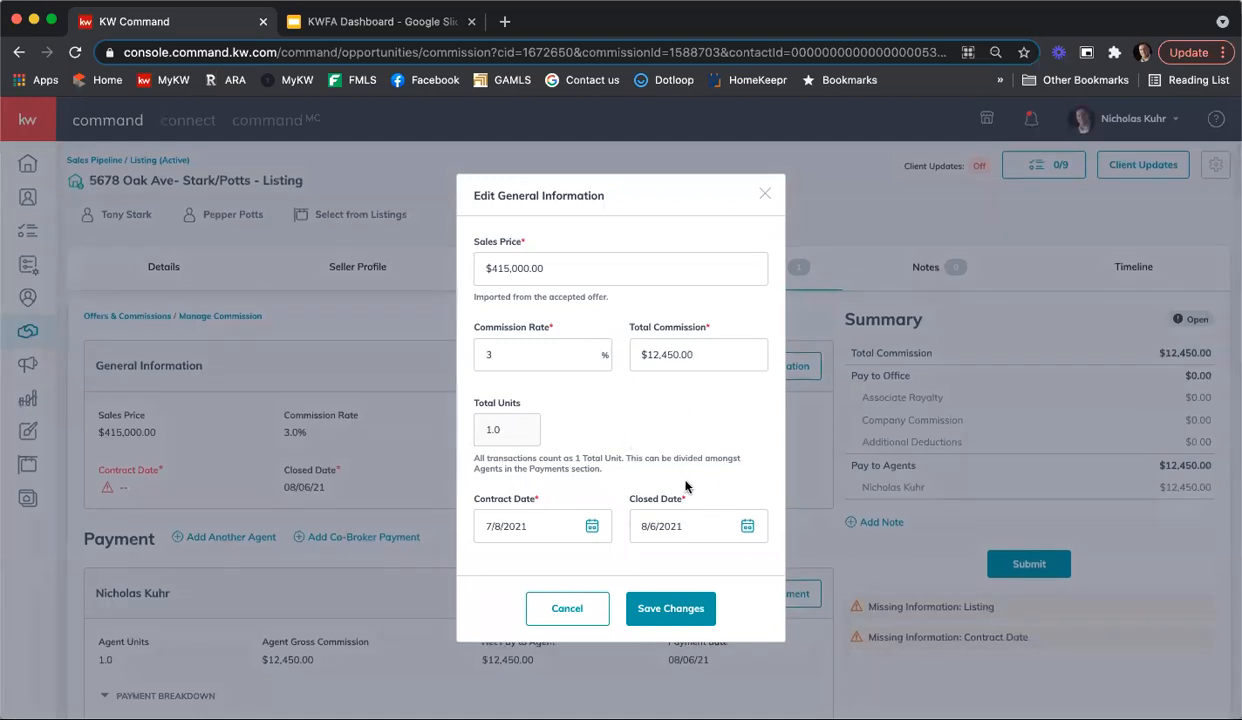
Step: Set the total commission to $10,000 in the general information and save the changes
left_click(680, 352)
type("10000")
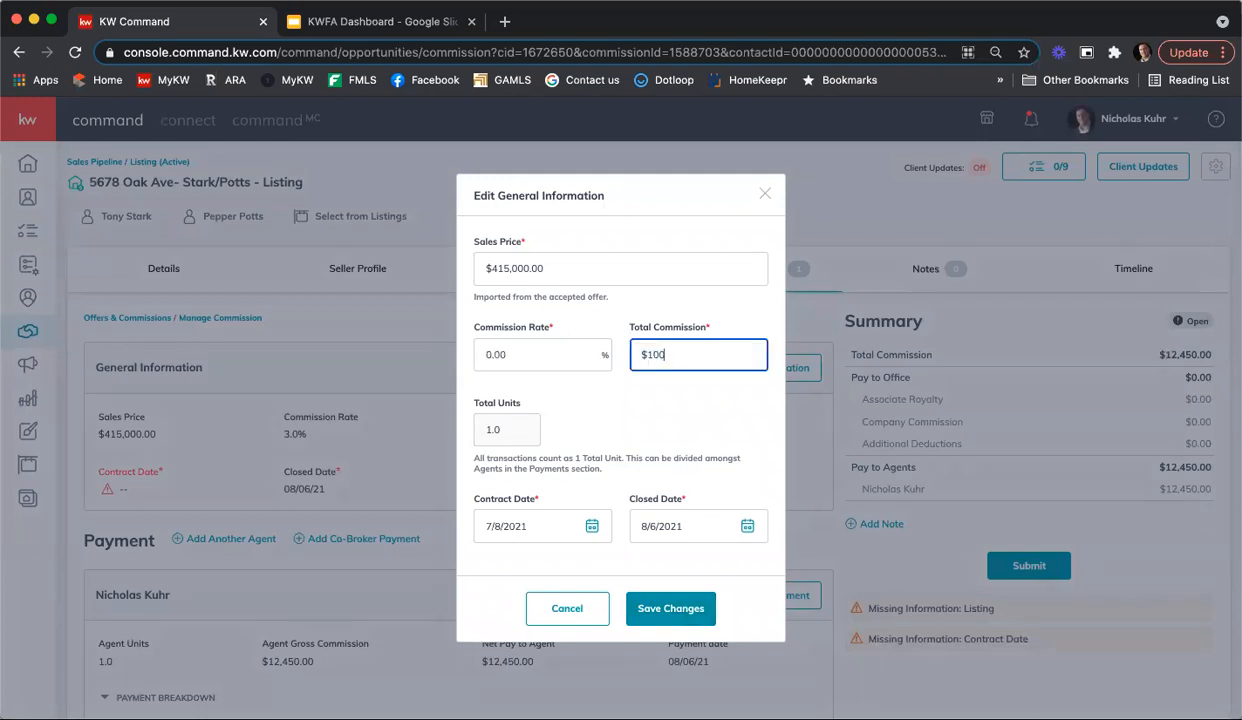
left_click(680, 424)
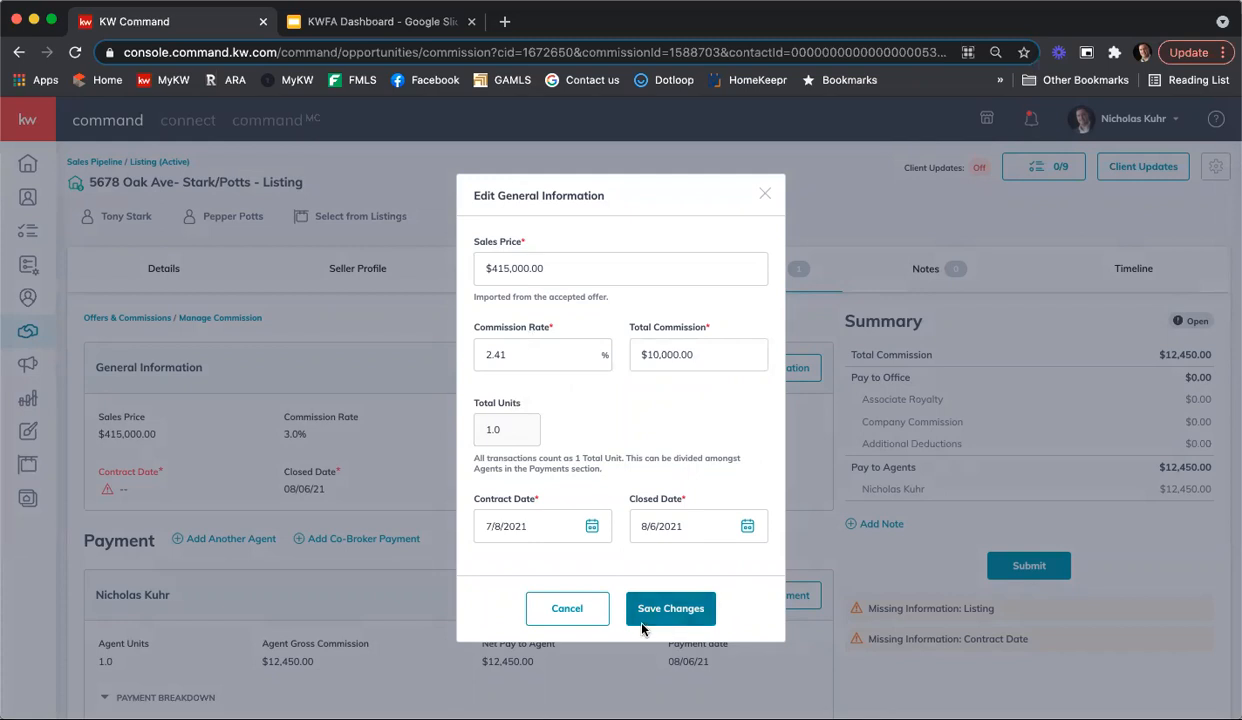
left_click(669, 607)
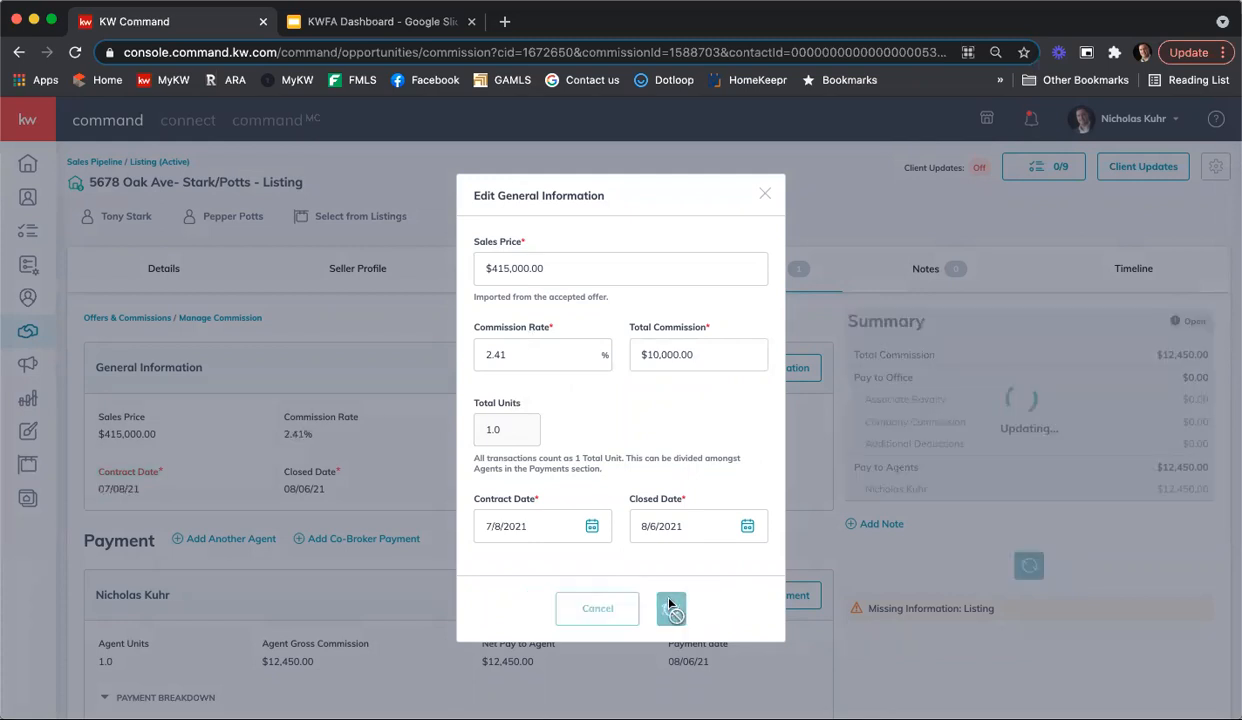
Step: Open the agent's payment for editing and set the agent gross commission to $10,000
scroll(551, 347, "down", 3)
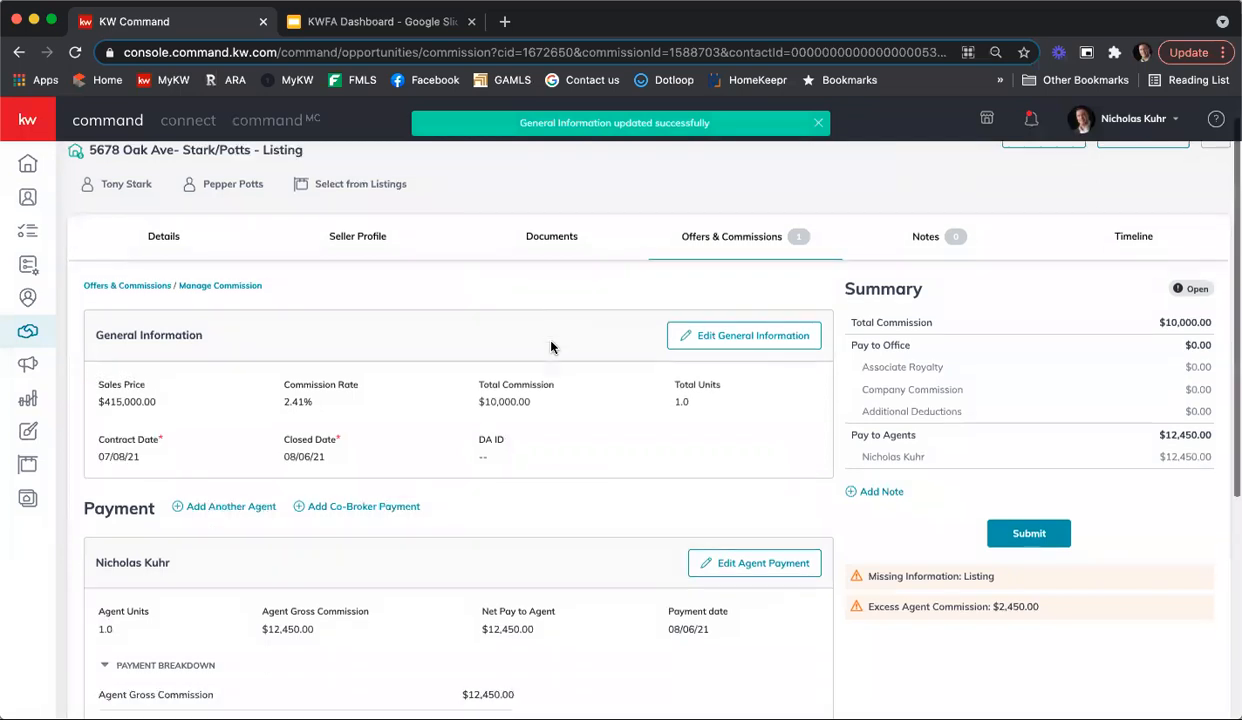
scroll(551, 347, "down", 2)
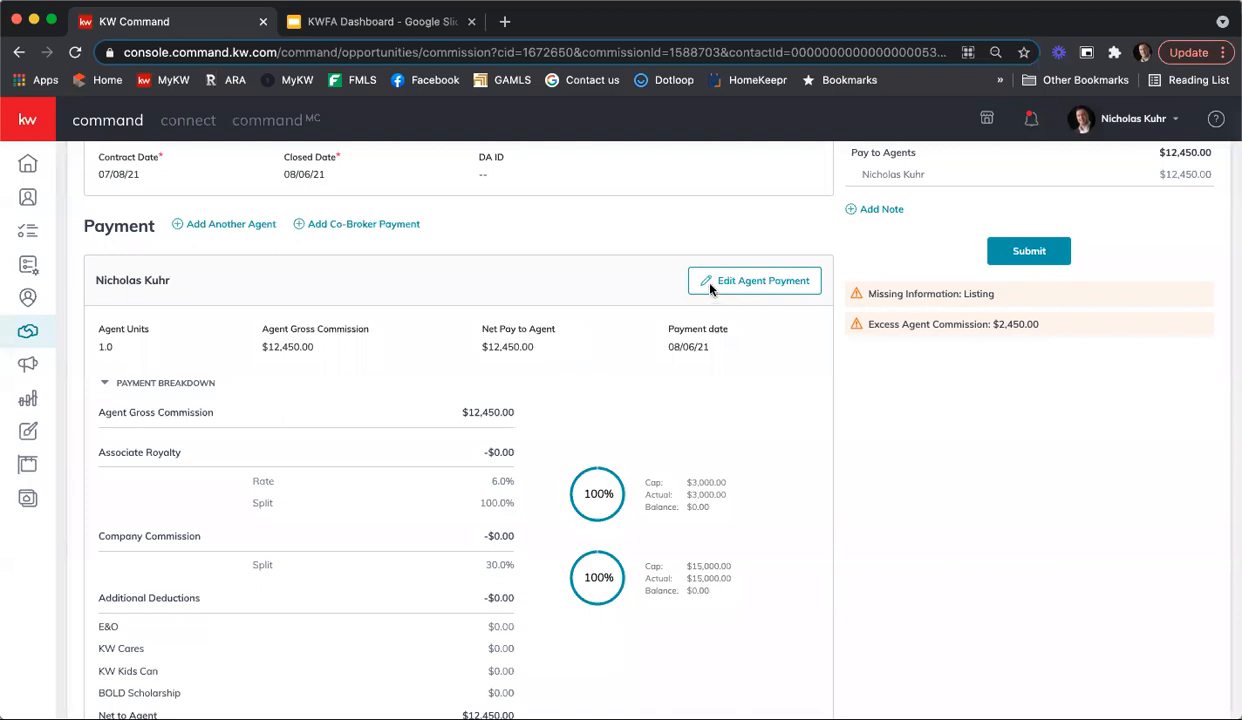
left_click(746, 280)
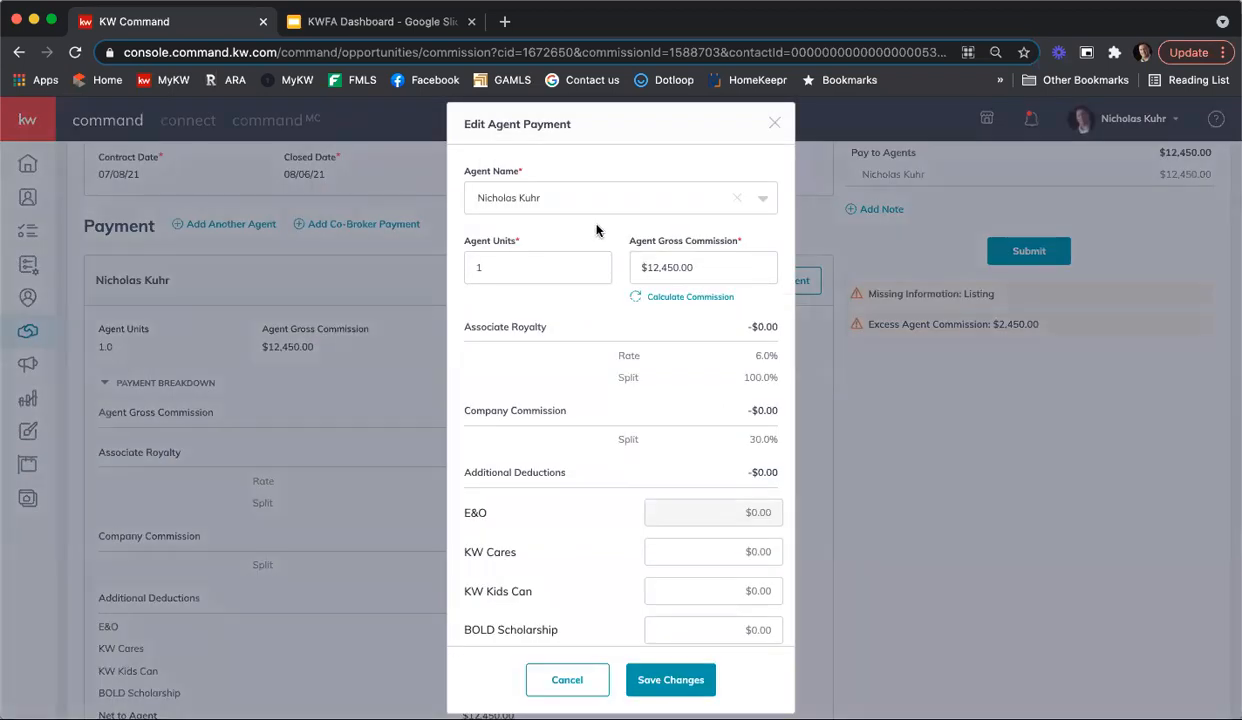
scroll(703, 299, "down", 1)
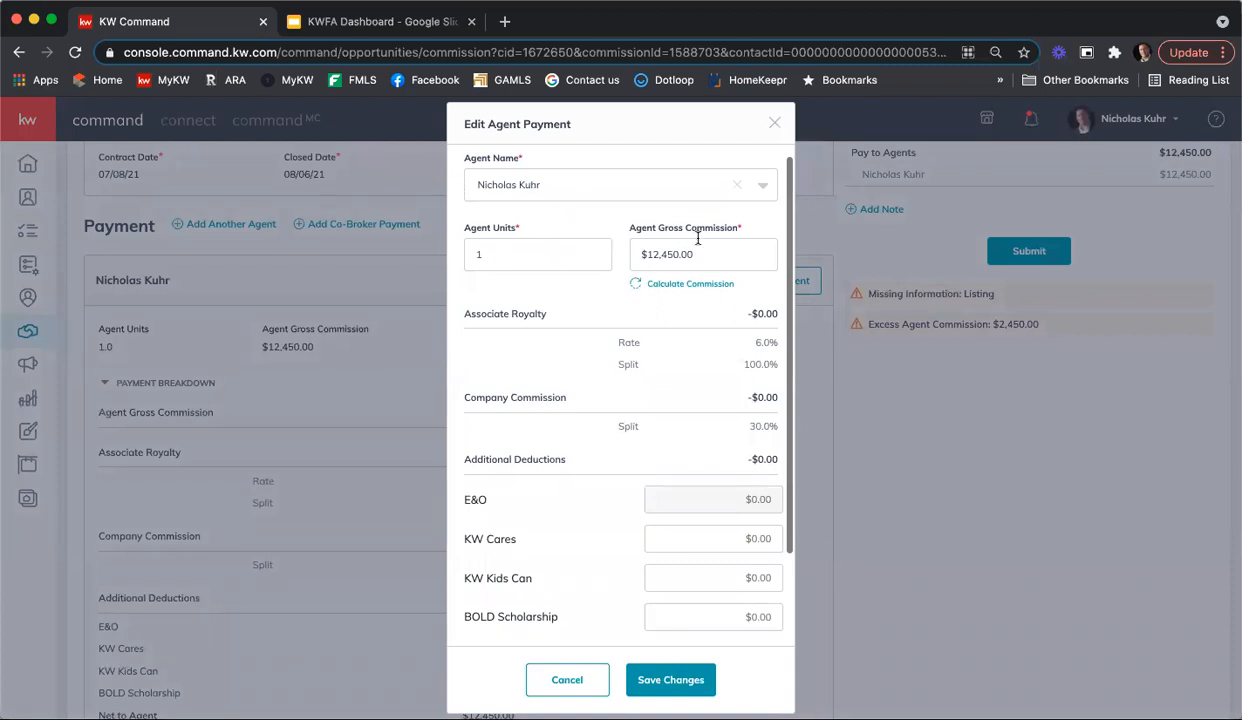
left_click_drag(708, 254, 604, 253)
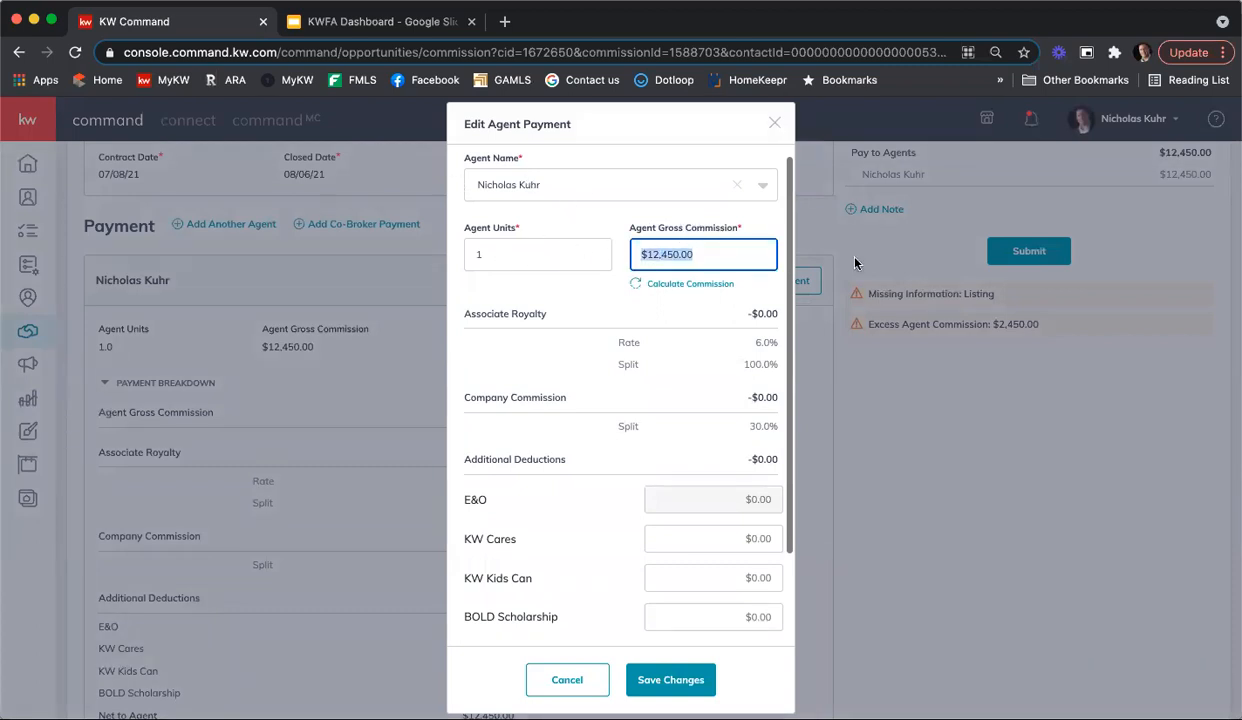
type("10000")
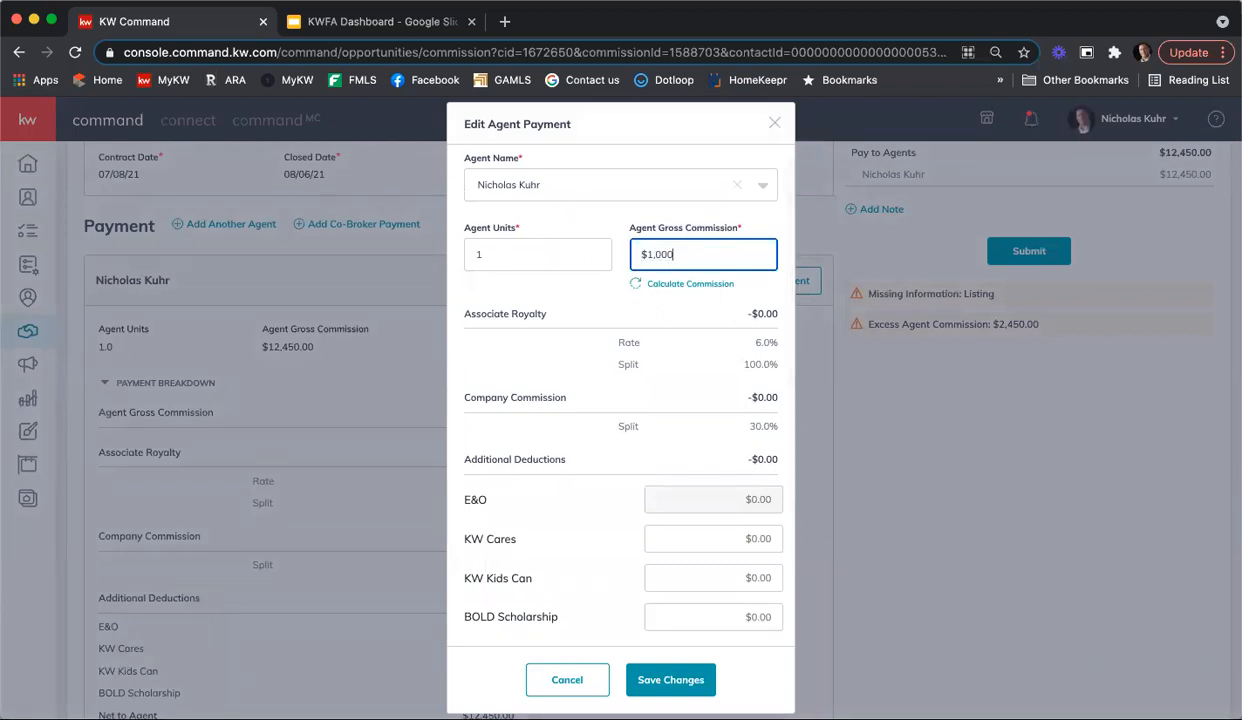
left_click(567, 303)
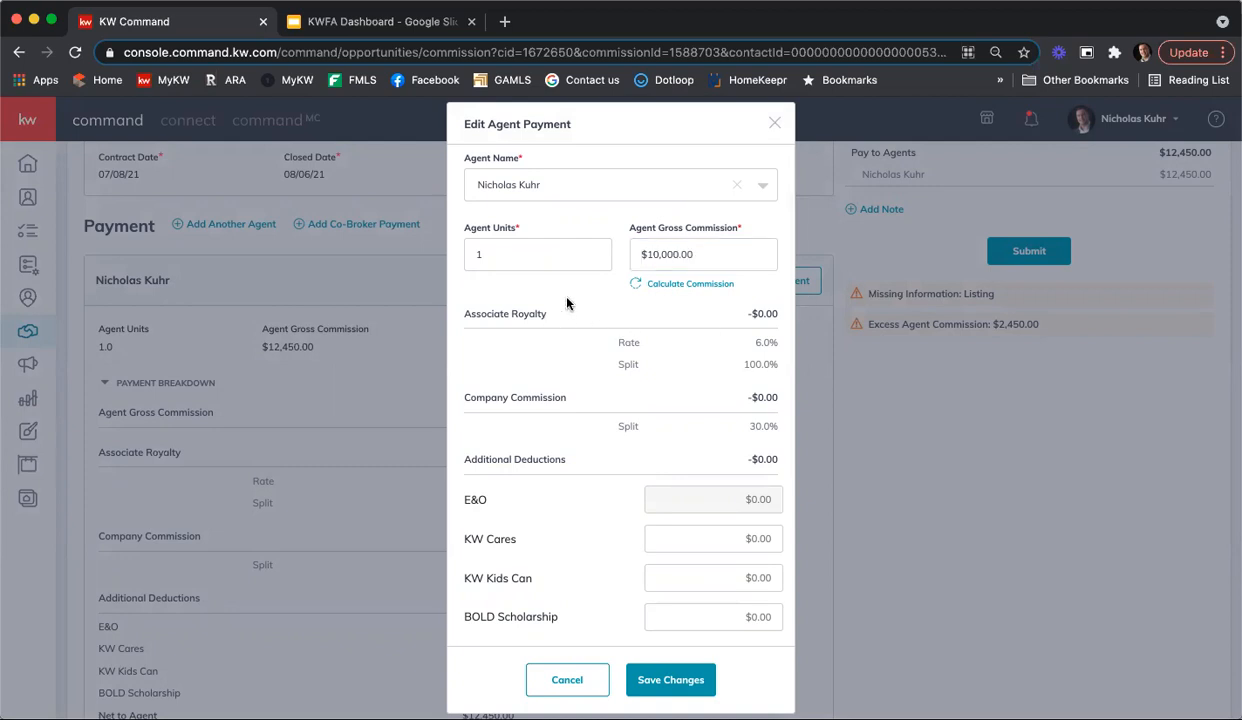
Step: Add a $5.00 KW Cares contribution to the agent payment's additional deductions
scroll(572, 300, "down", 3)
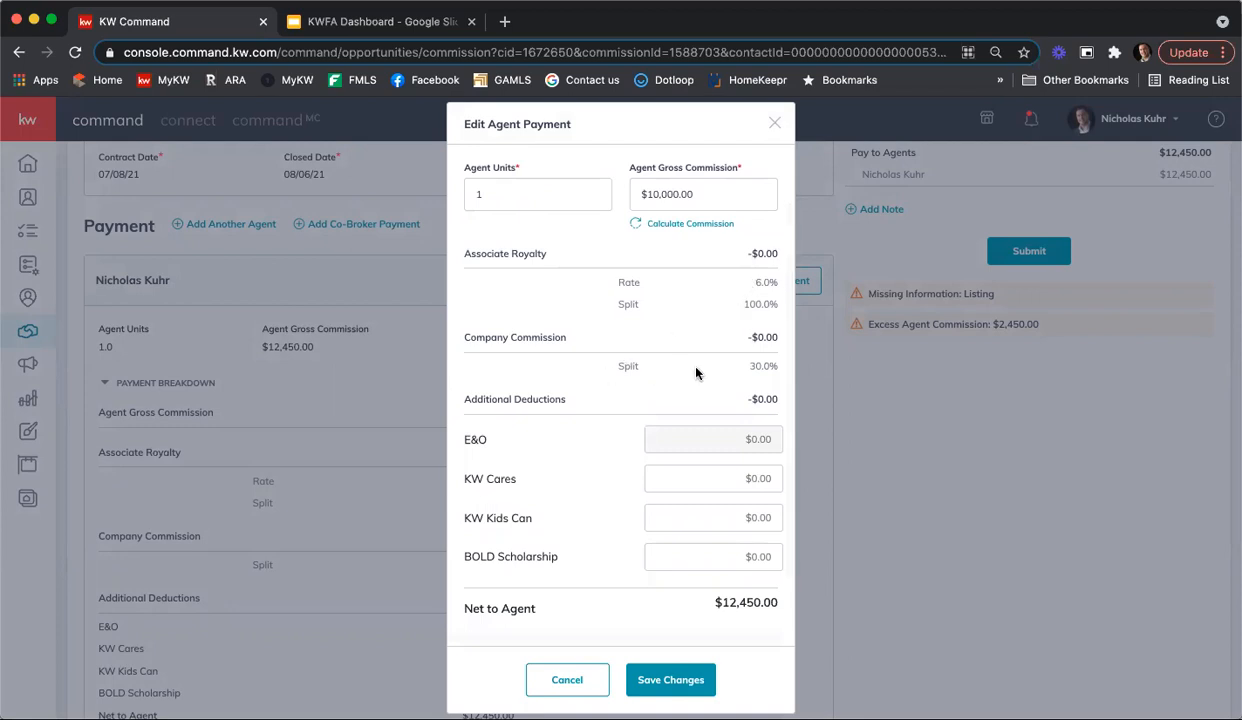
scroll(701, 366, "down", 1)
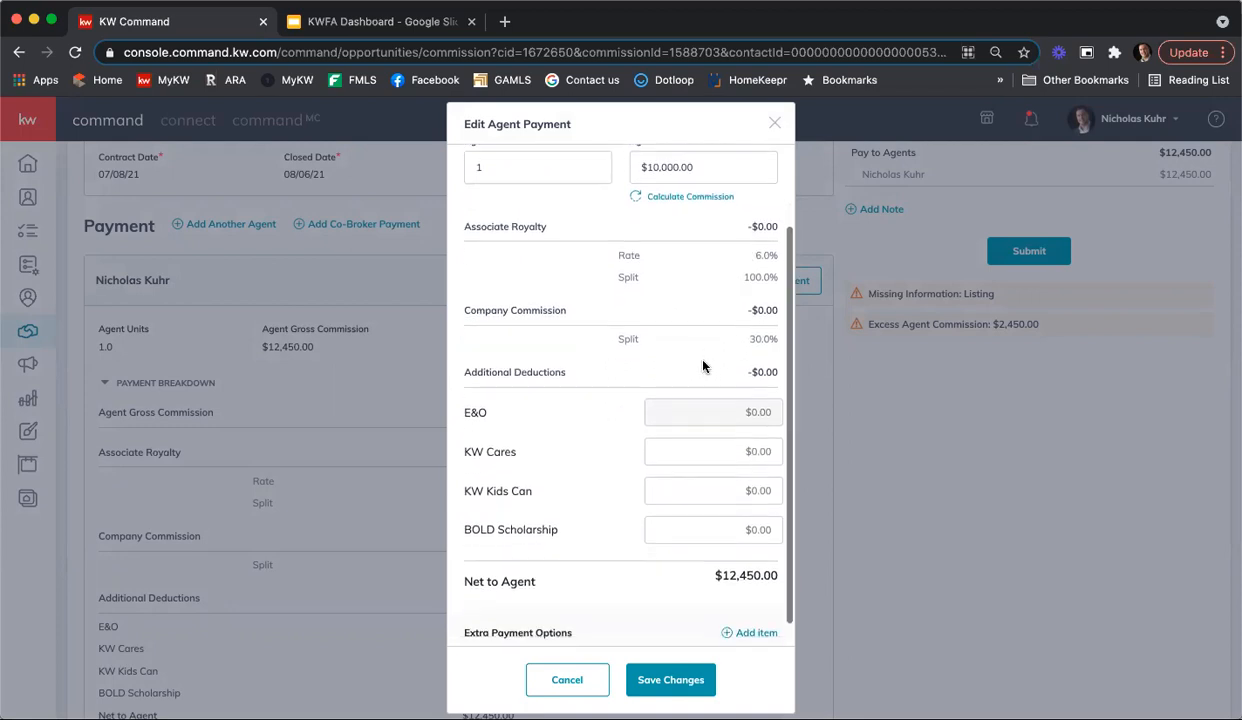
scroll(656, 357, "down", 1)
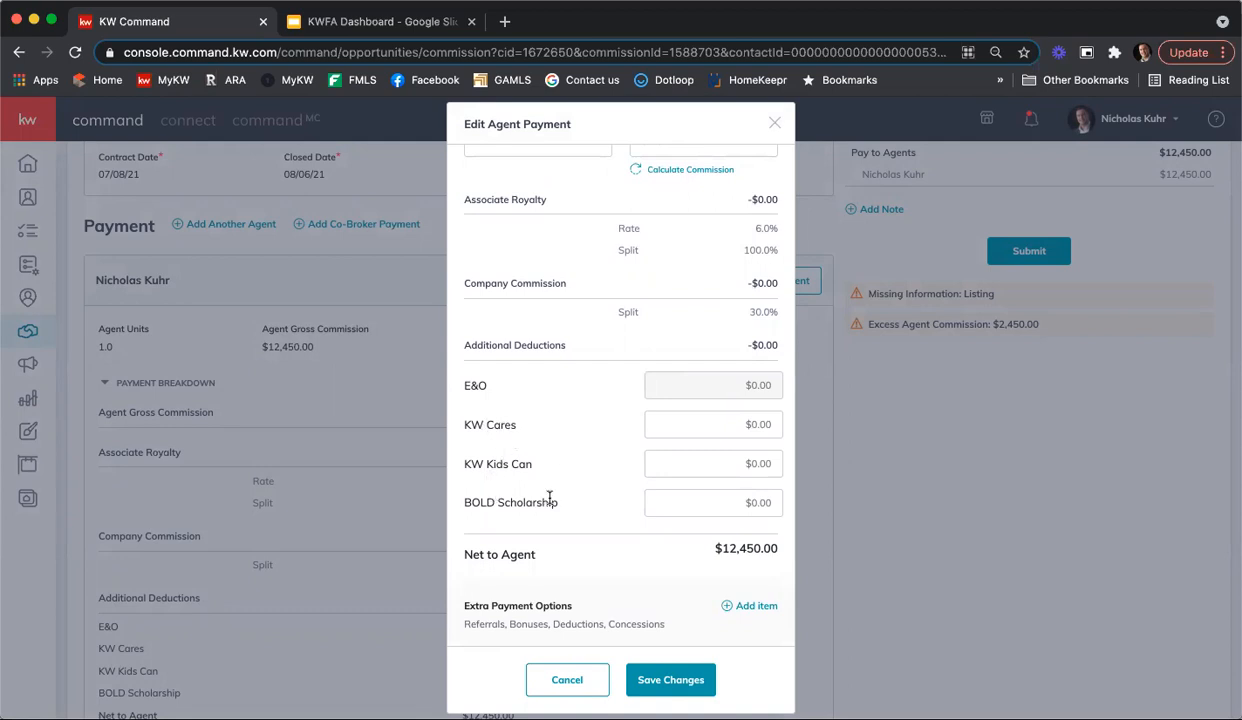
left_click(740, 425)
type("5.00")
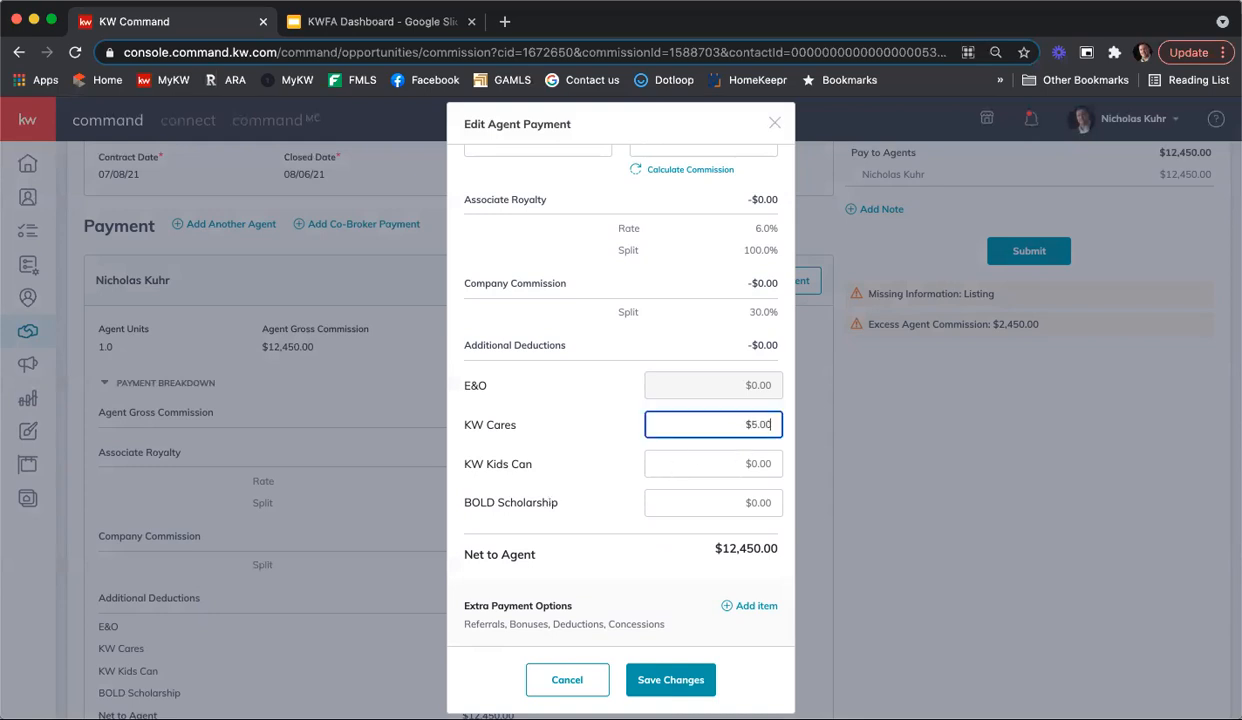
left_click(579, 392)
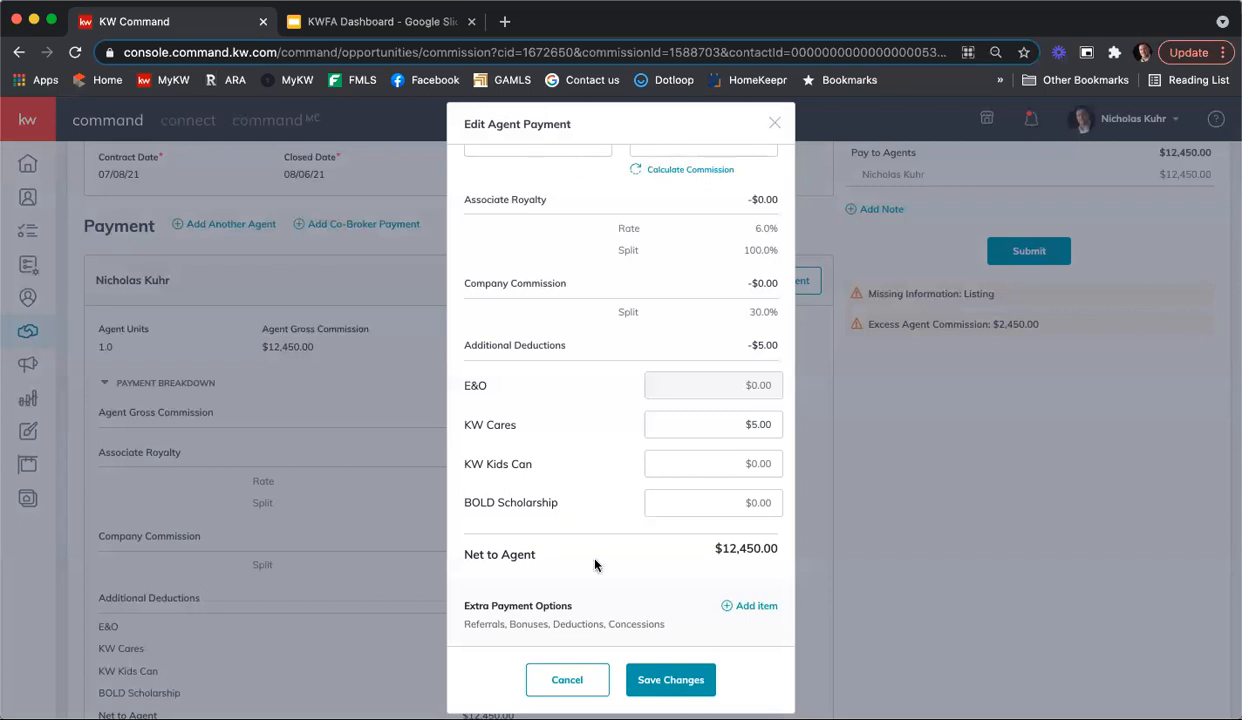
Step: Start an extra payment item of type Deduction with the description Home Warranty
left_click(751, 606)
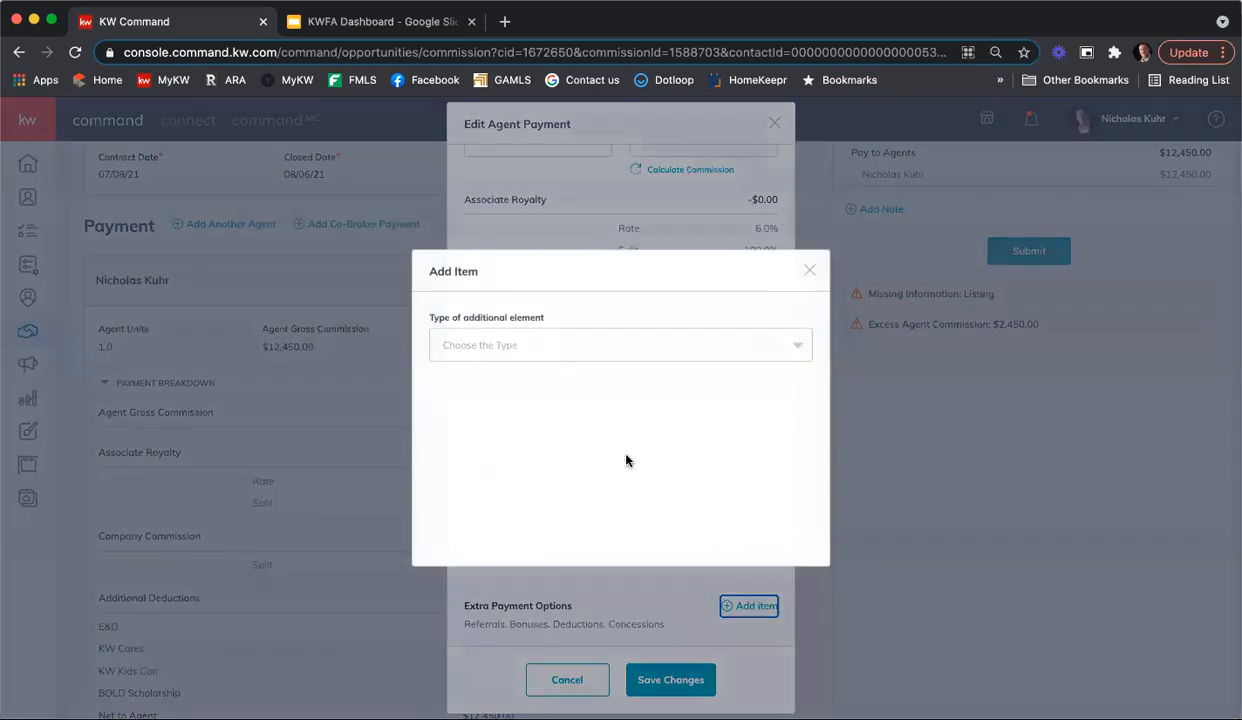
left_click(568, 346)
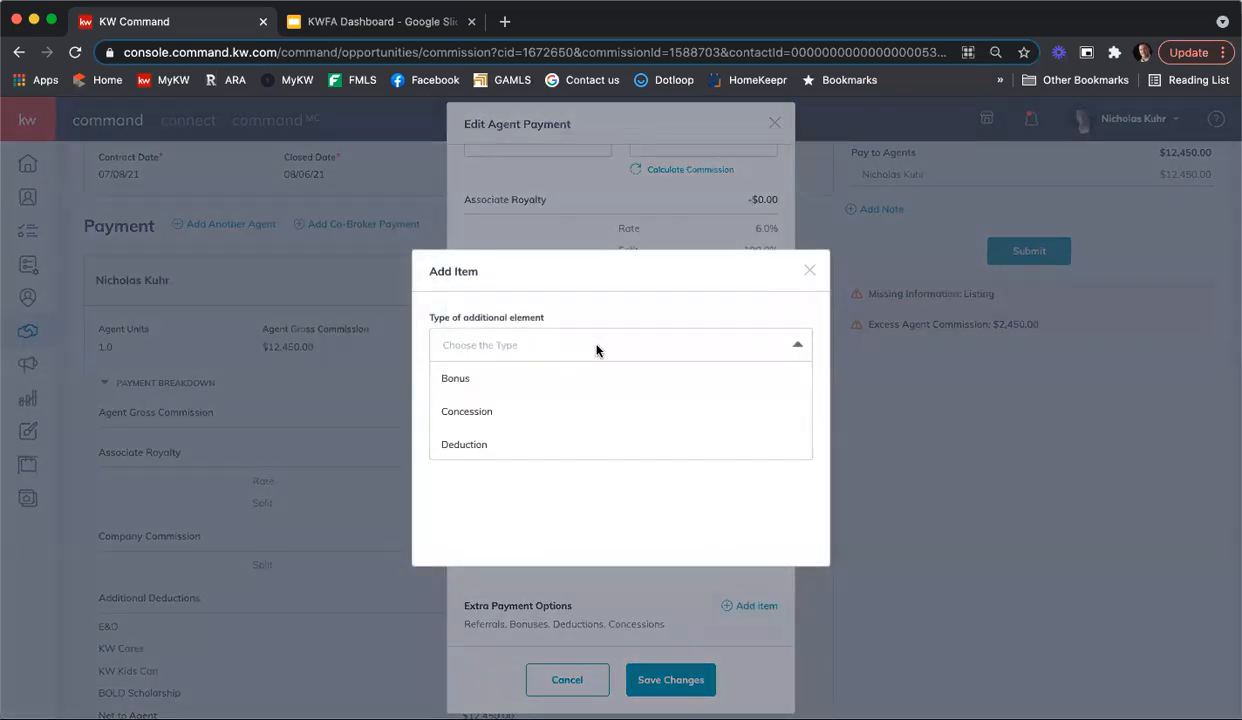
left_click(463, 446)
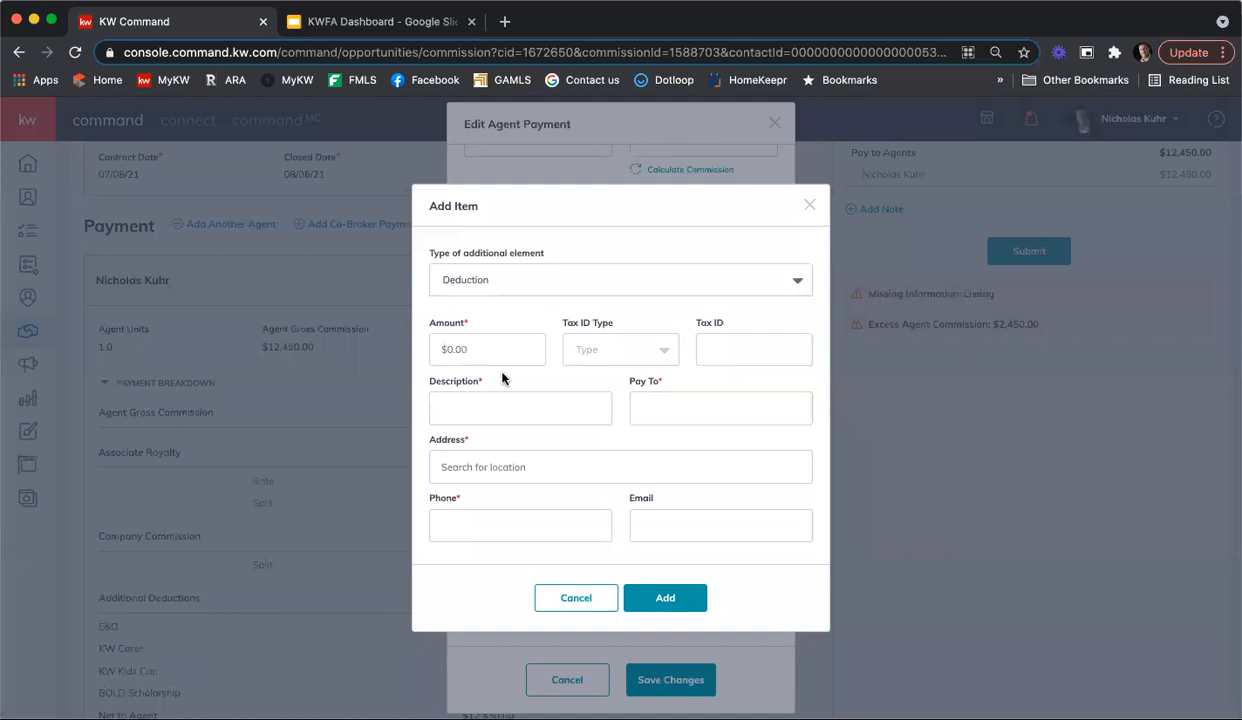
left_click(504, 396)
type("Home Warranty")
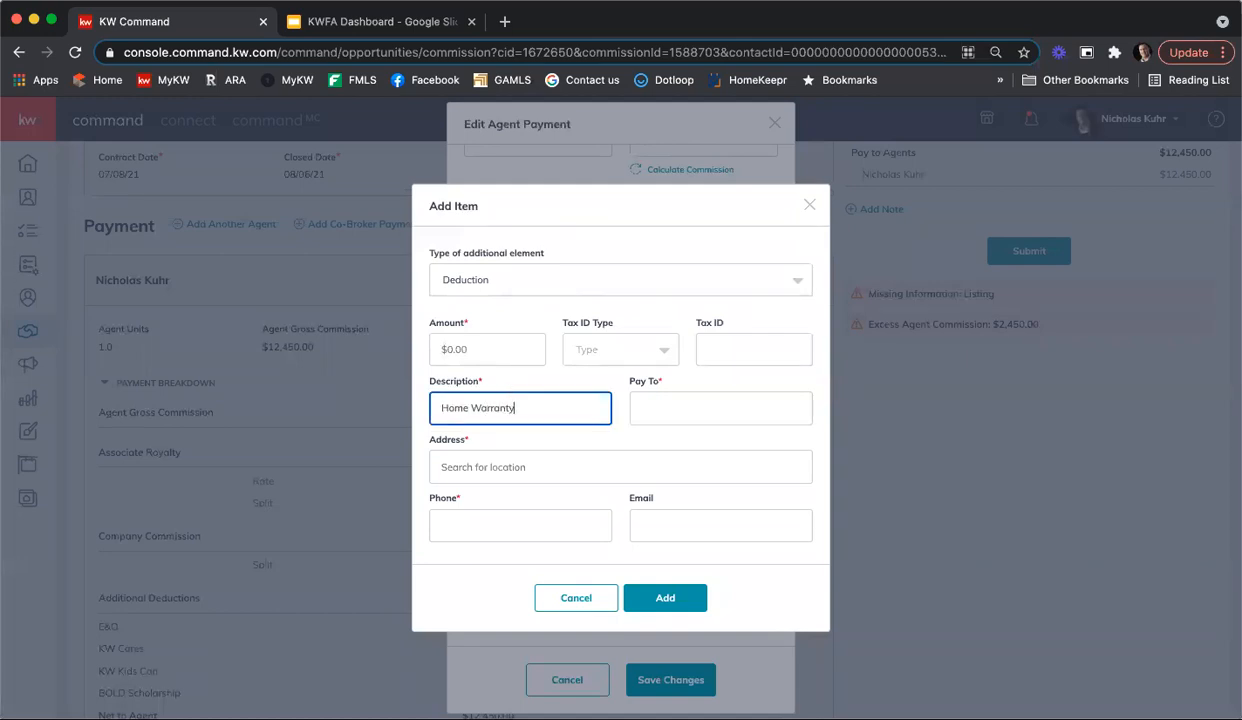
left_click(459, 341)
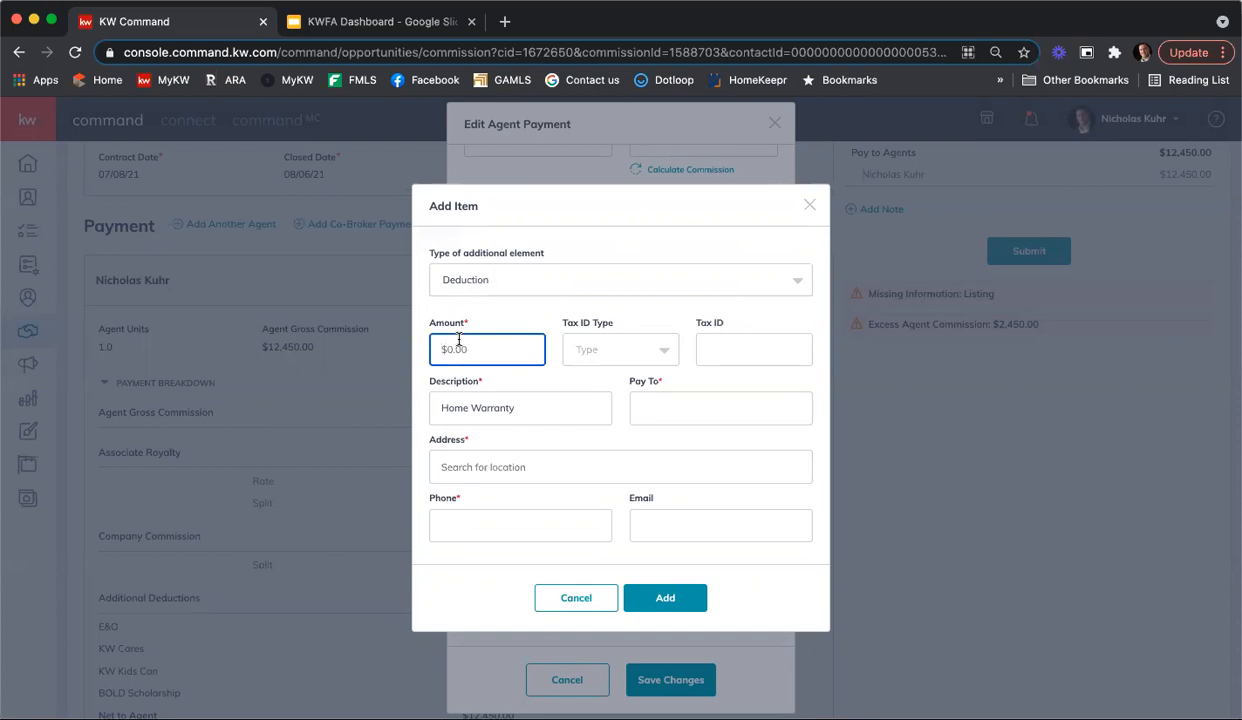
type("50")
key("BackSpace")
type("25.3")
key("BackSpace")
key("BackSpace")
type("00")
left_click(560, 453)
Step: Set the Home Warranty deduction's amount to $525.00
left_click(436, 337)
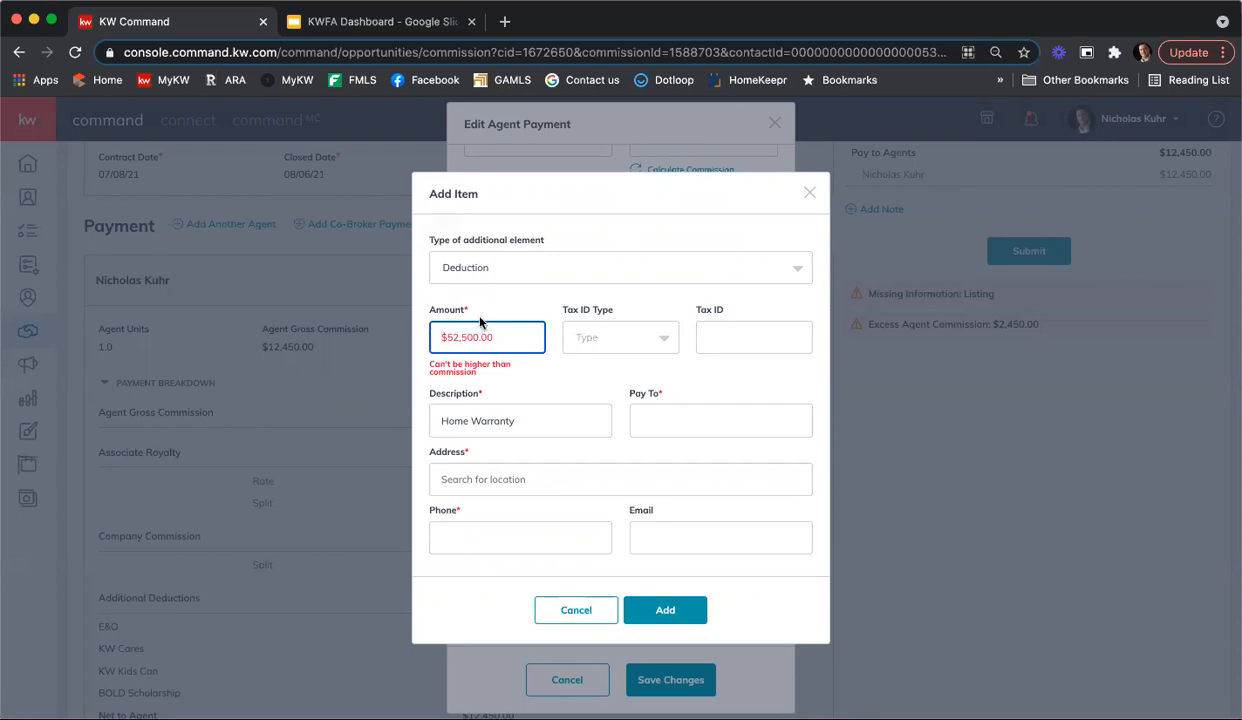
key("super+a")
type("525.00")
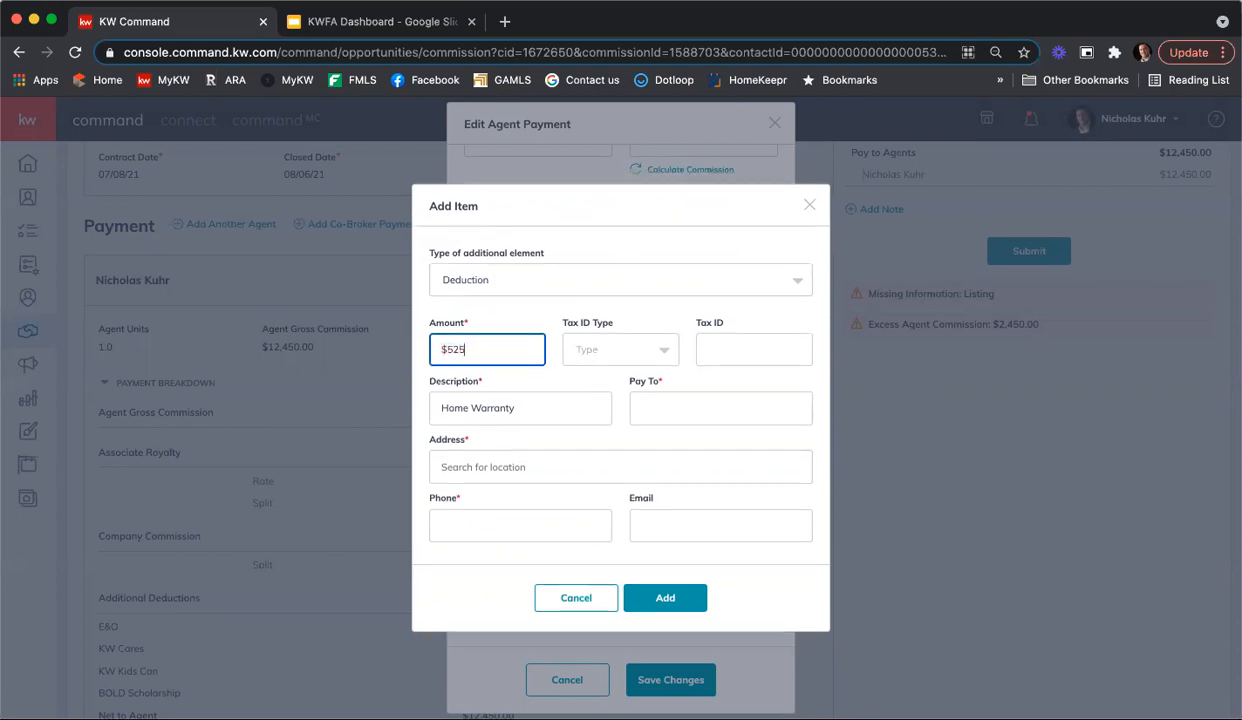
Step: Fill in the deduction's address, choosing the Roswell suggestion, and enter the phone number
left_click(536, 457)
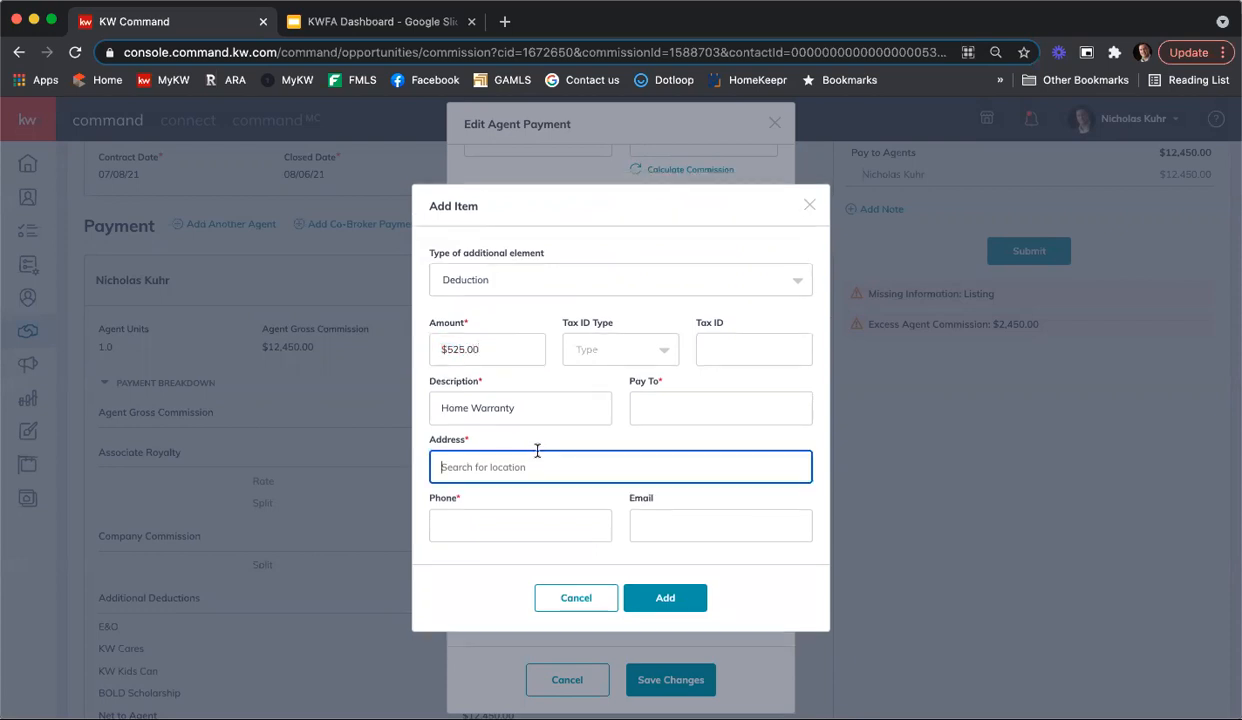
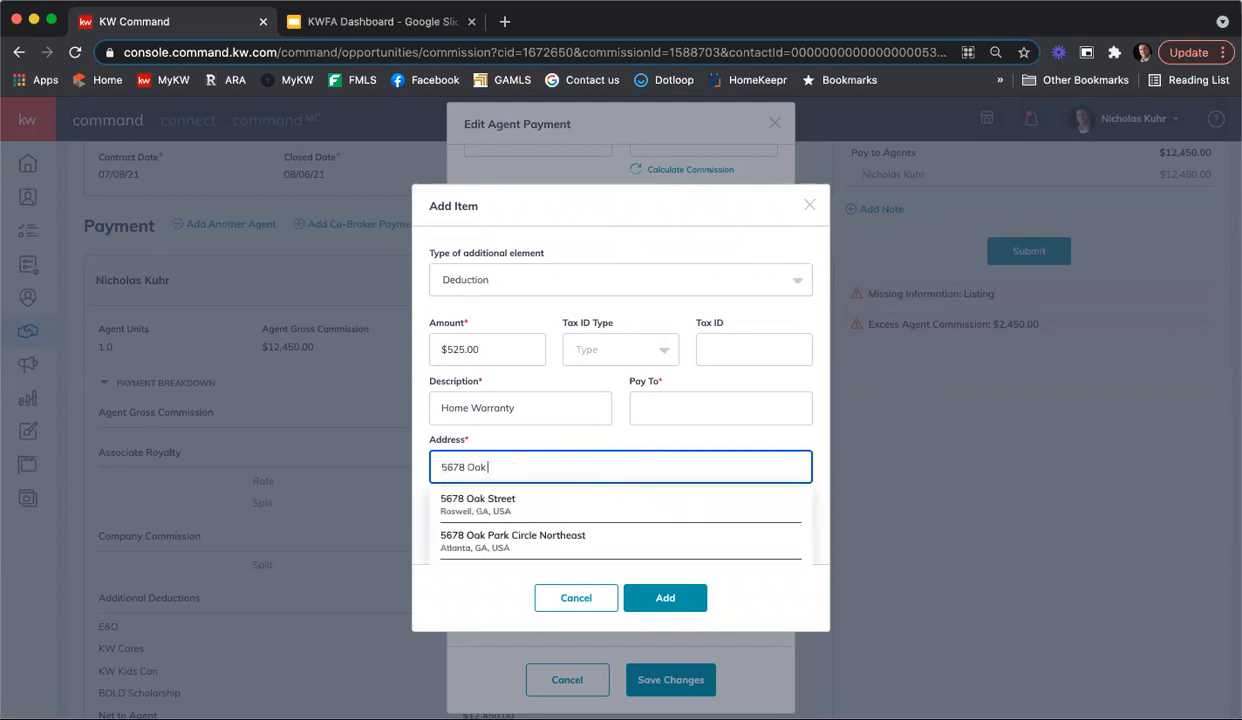
left_click(495, 500)
left_click(540, 515)
Step: Make the deduction payable to 2-10 Home Warranty, add it and save the agent payment
scroll(645, 508, "down", 1)
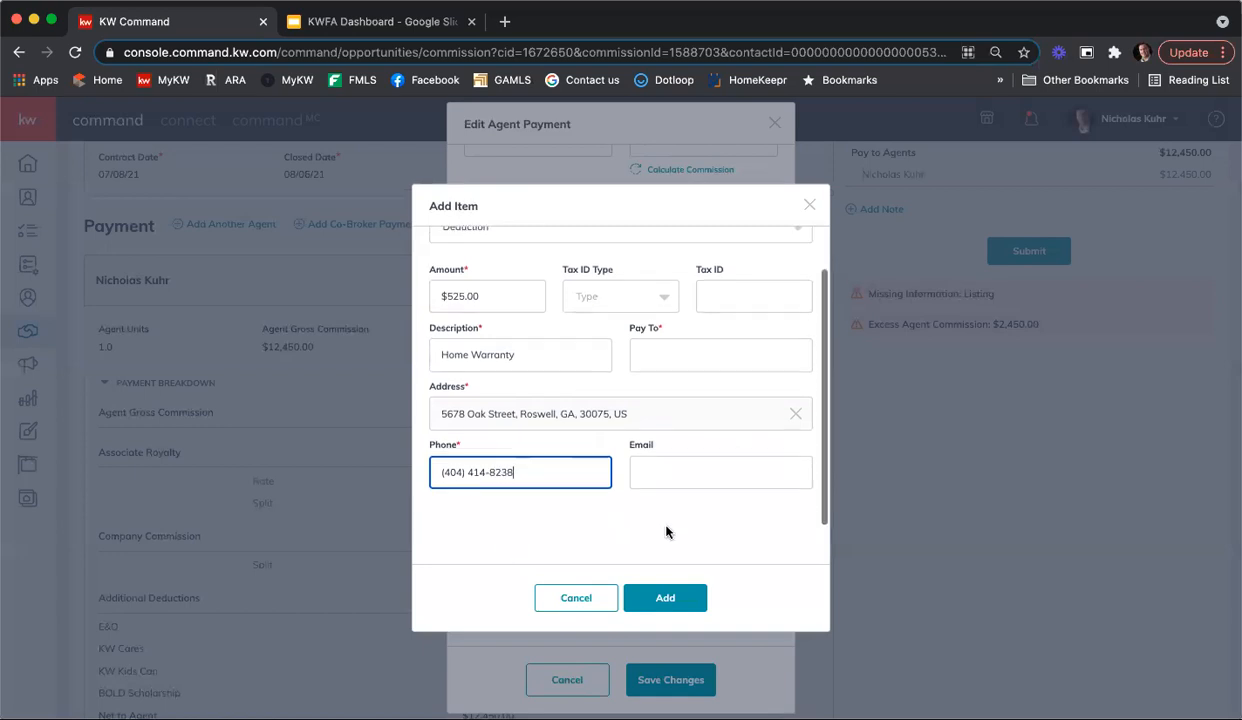
left_click(666, 597)
left_click(662, 349)
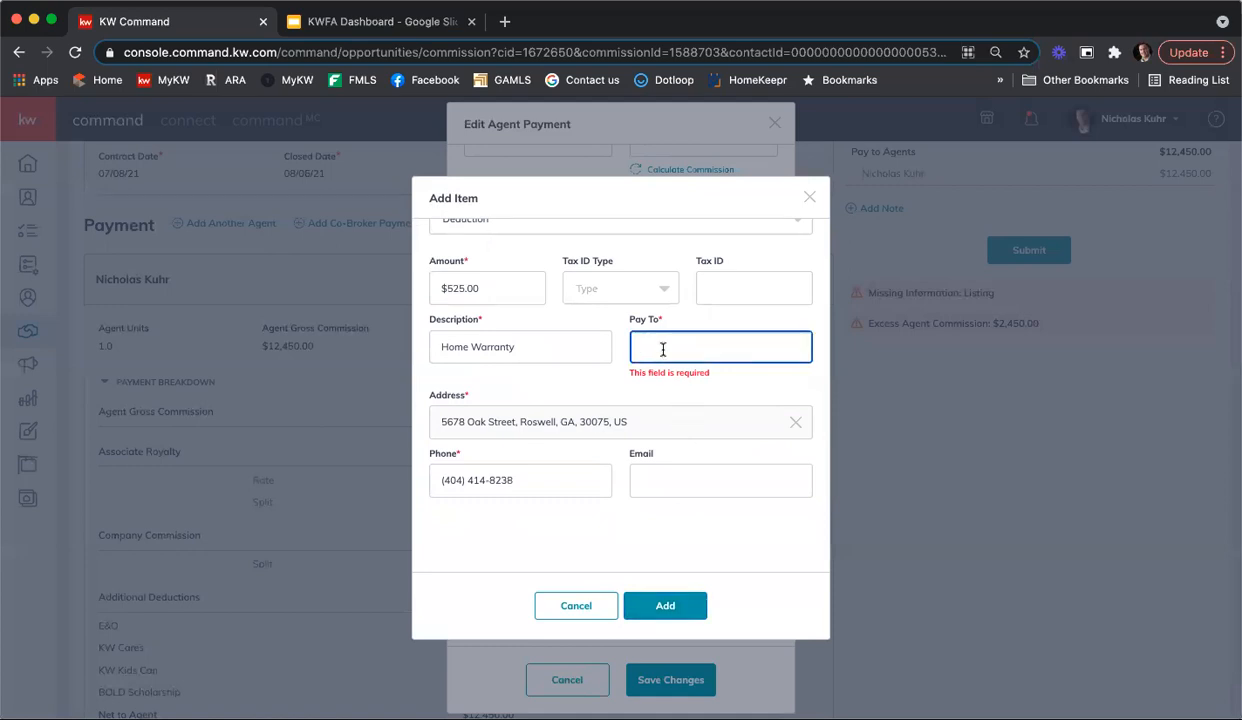
type("2-10 Home")
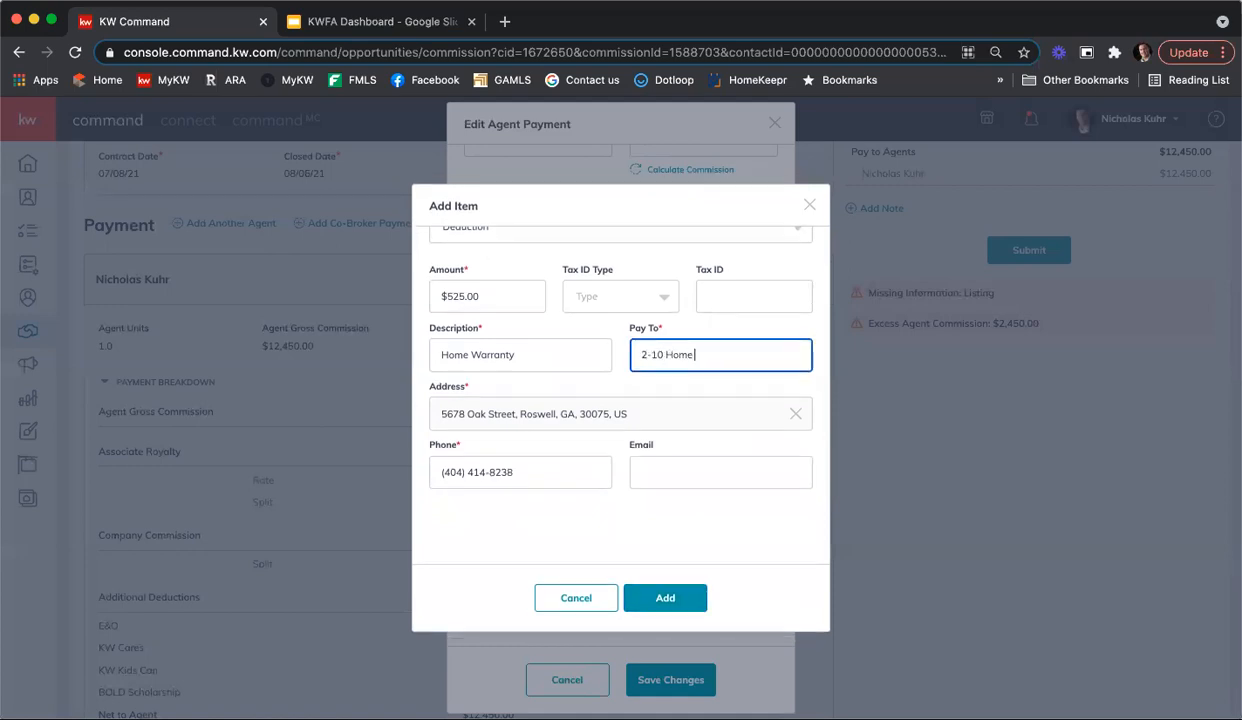
type(" Warranty")
left_click(650, 605)
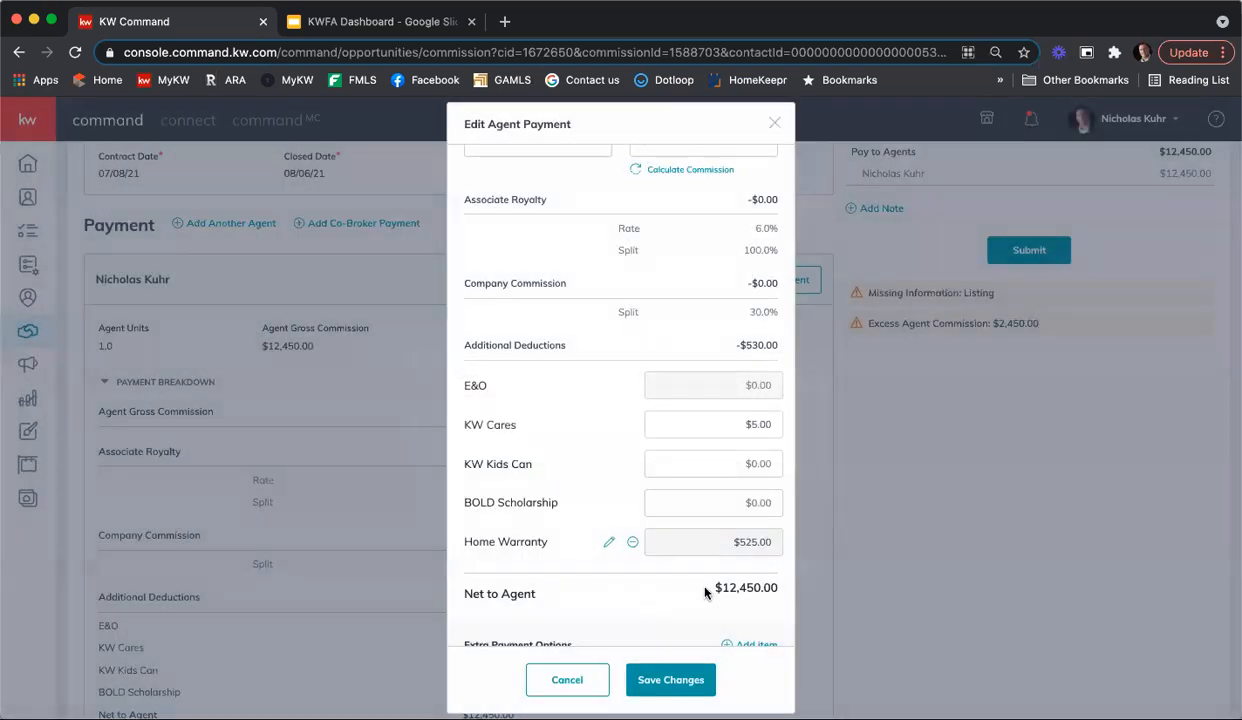
scroll(605, 465, "down", 1)
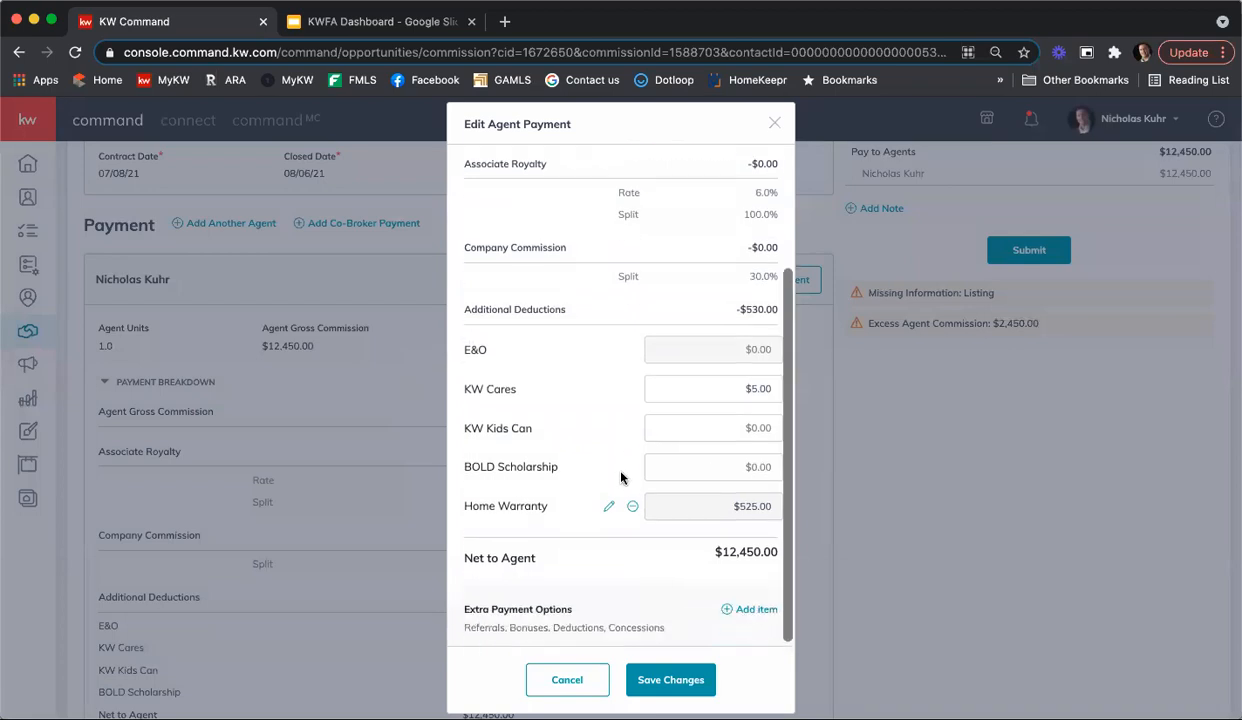
left_click(670, 682)
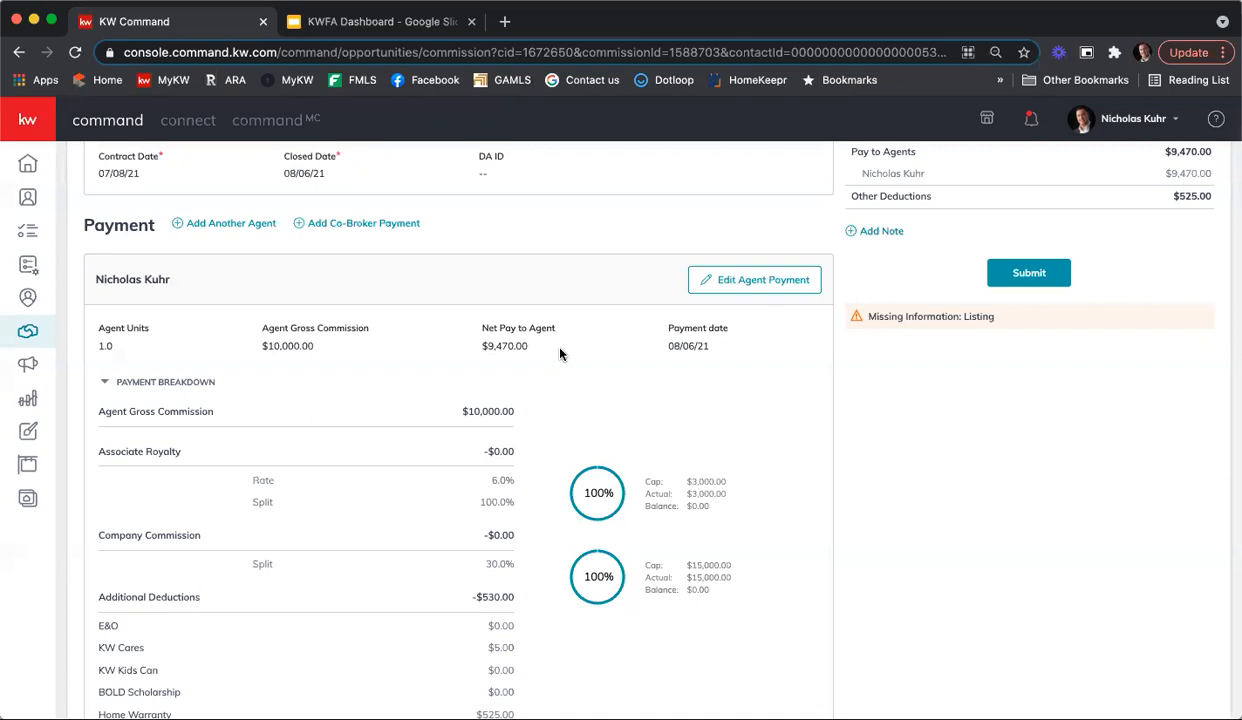
Step: Review the agent's payment breakdown together with the general information and commission summary
scroll(545, 450, "up", 1)
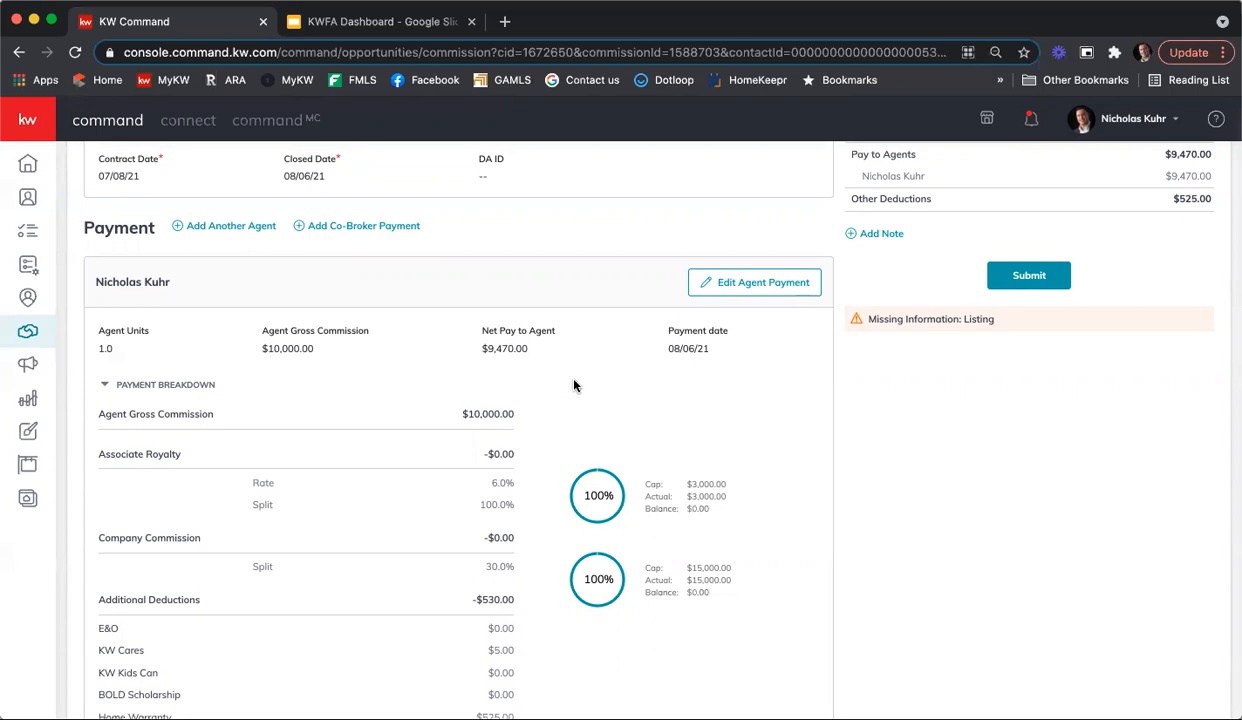
scroll(574, 385, "down", 2)
scroll(574, 385, "up", 4)
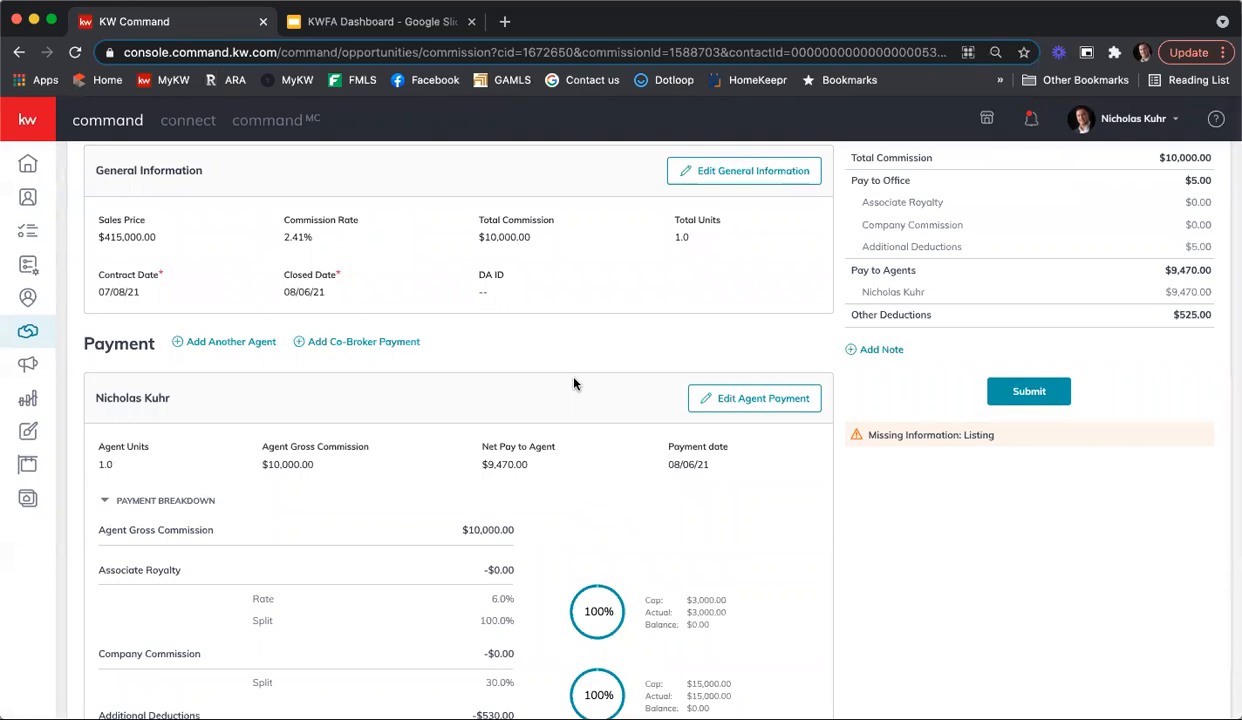
scroll(574, 385, "down", 3)
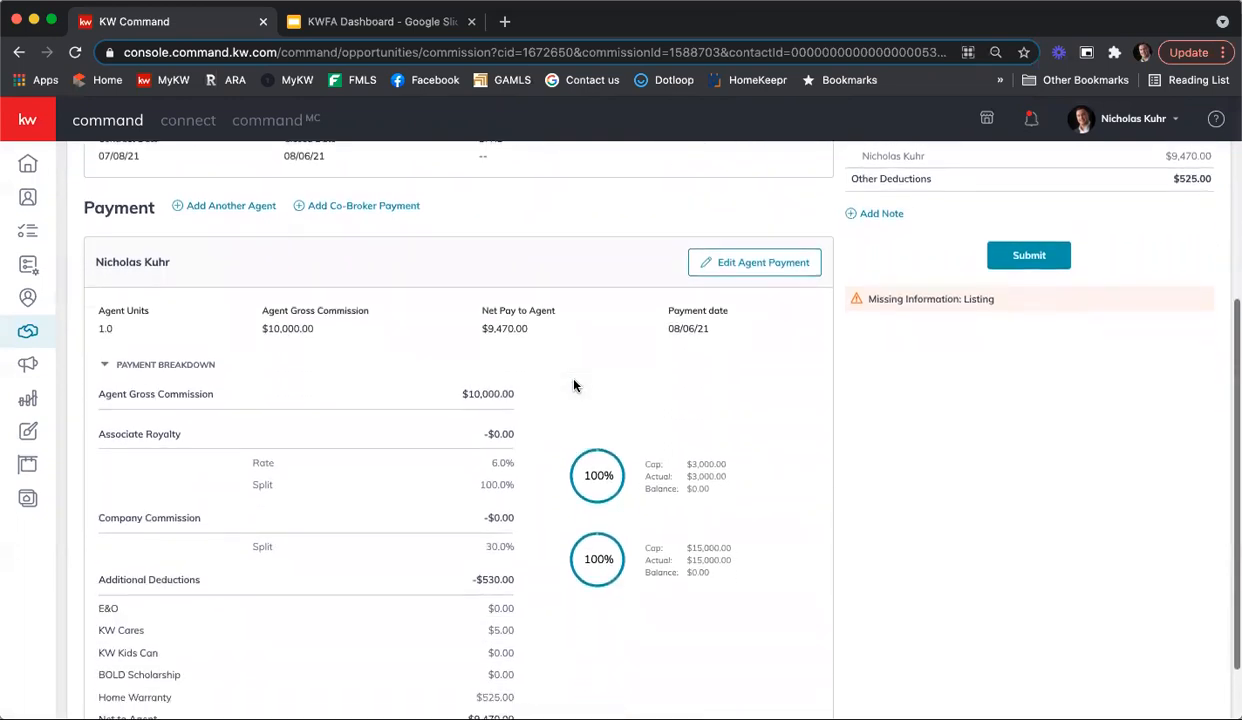
scroll(574, 385, "down", 1)
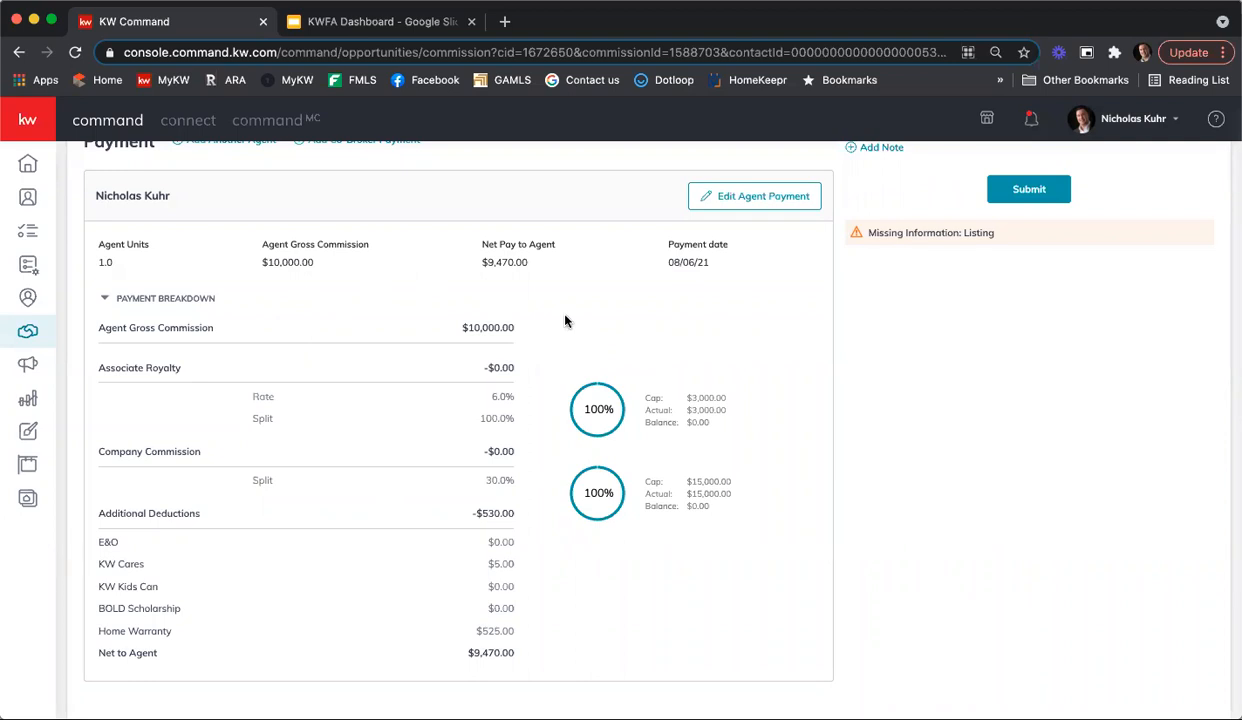
scroll(615, 340, "up", 5)
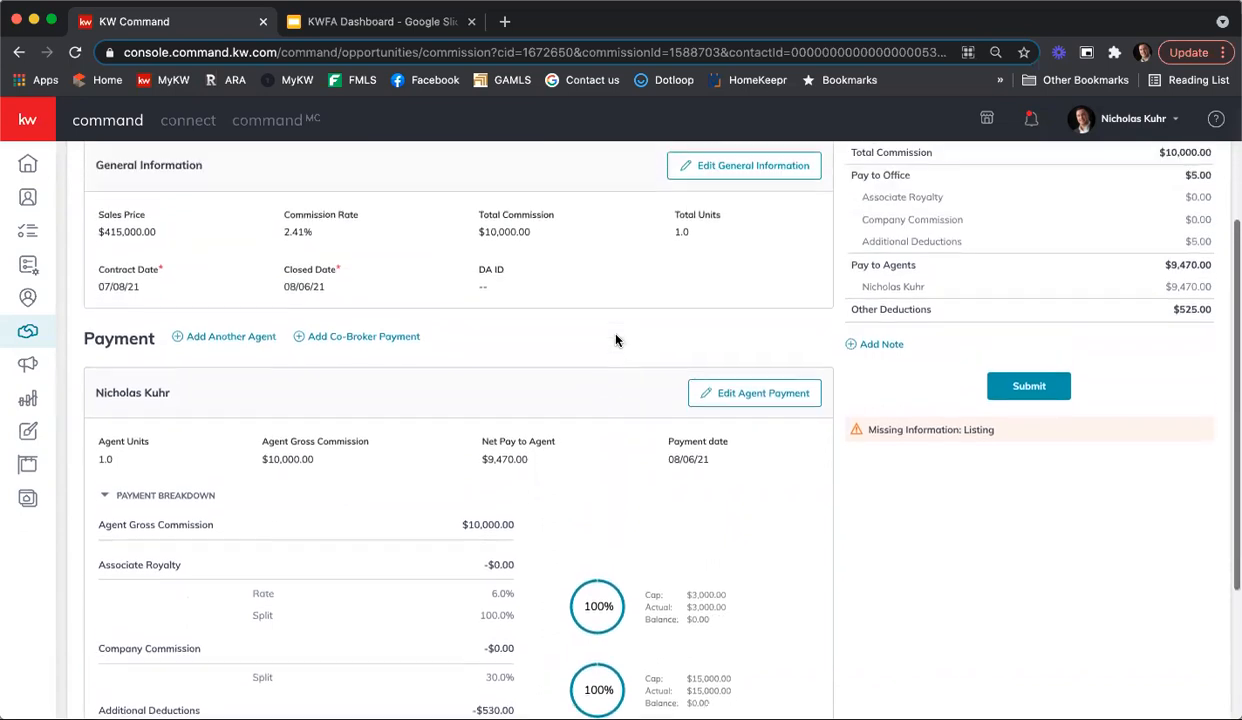
Step: Add a note to the commission starting with "In Productivity Coaching with" followed by the coach's full name
scroll(614, 343, "up", 2)
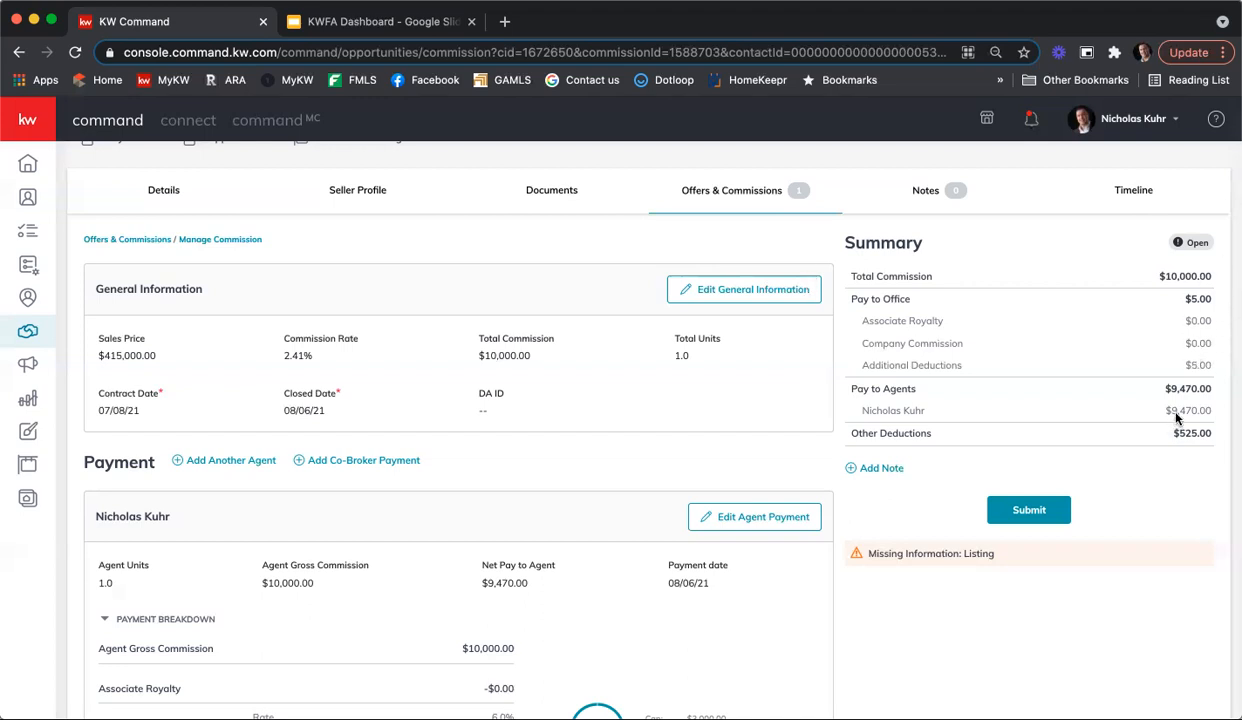
left_click(874, 470)
left_click(572, 374)
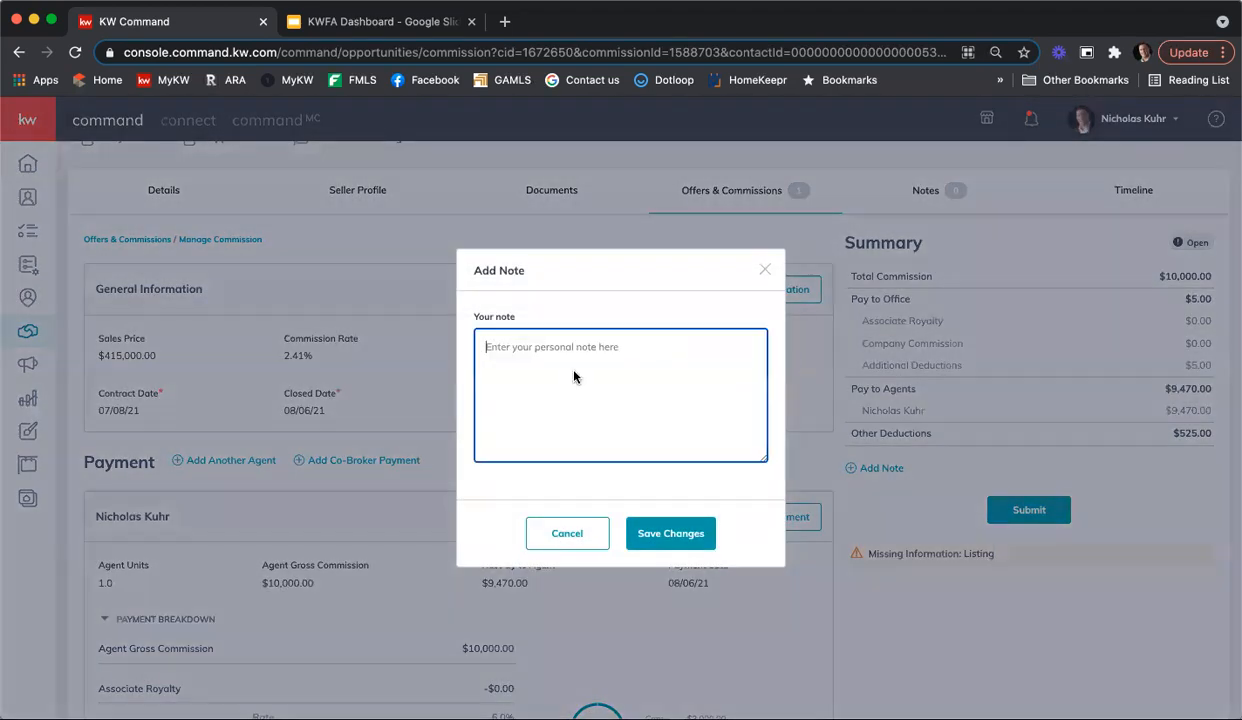
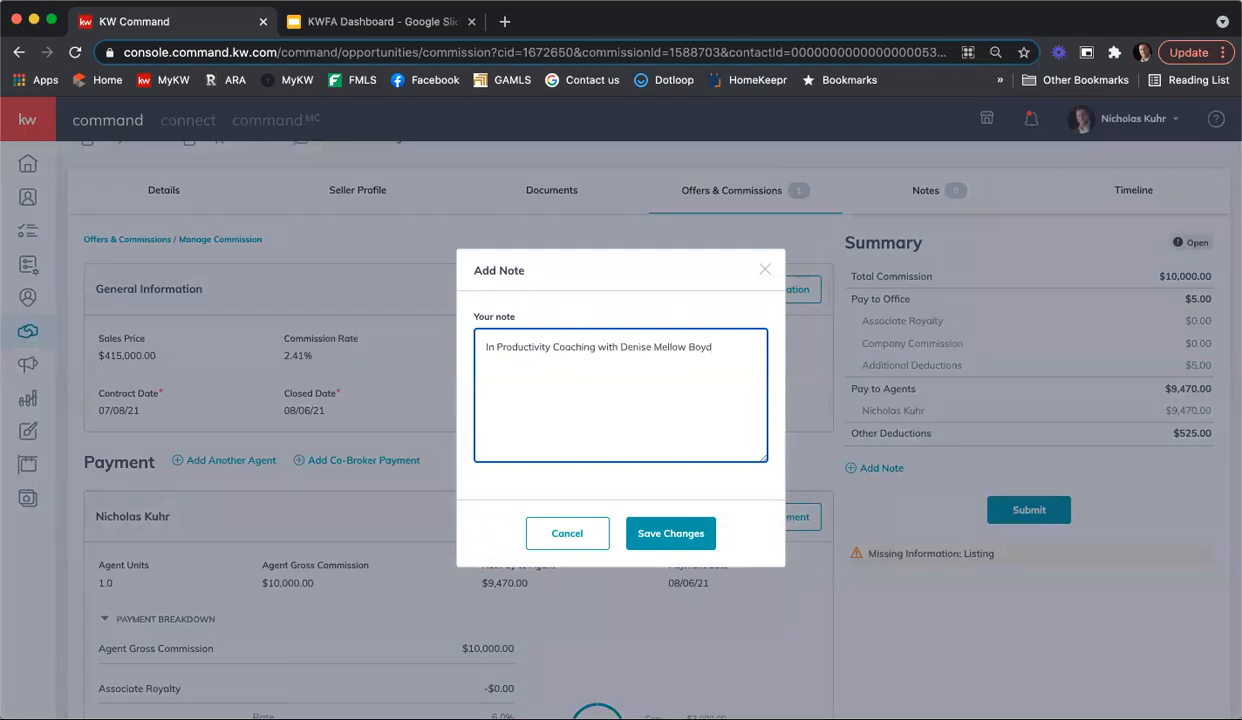
type(".")
Step: Add "I will be capping on this transaction." as a separate paragraph of the note and save it
key("Return")
key("Return")
type("I will be capping on this transaction.")
left_click(672, 534)
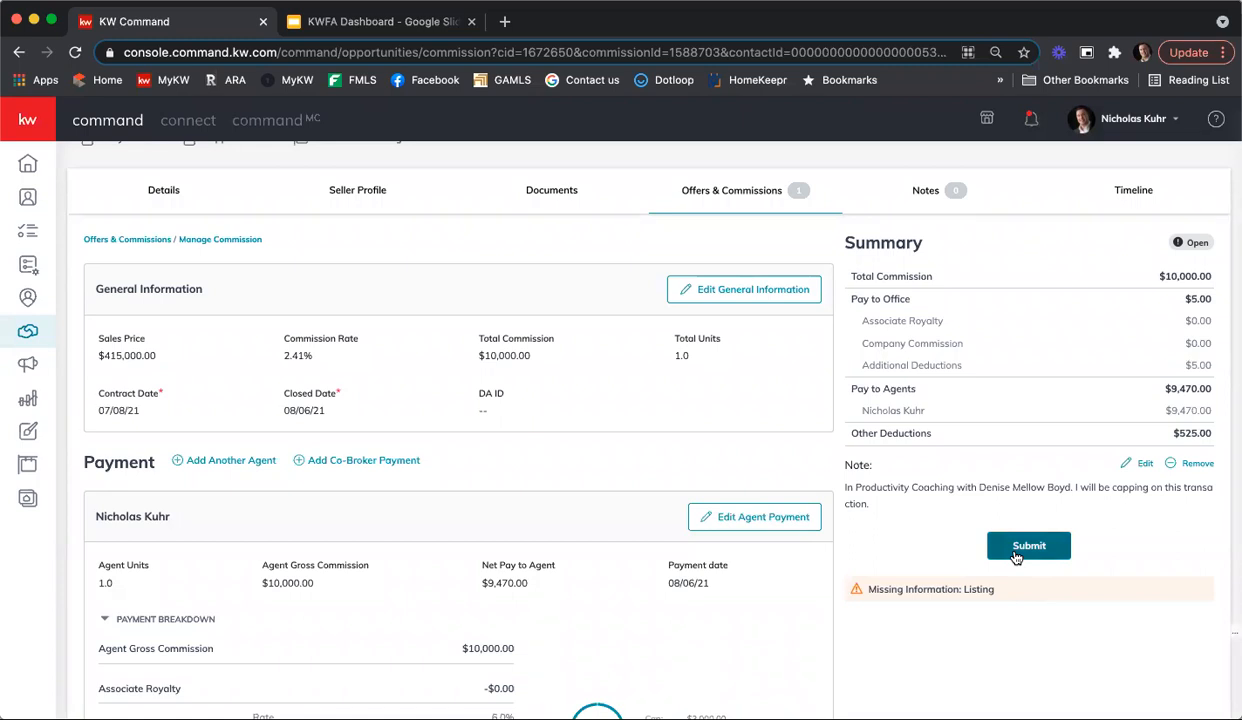
Step: Fill in the listing's missing property address in its details, choosing the Roswell street suggestion, and save it
scroll(1019, 563, "up", 1)
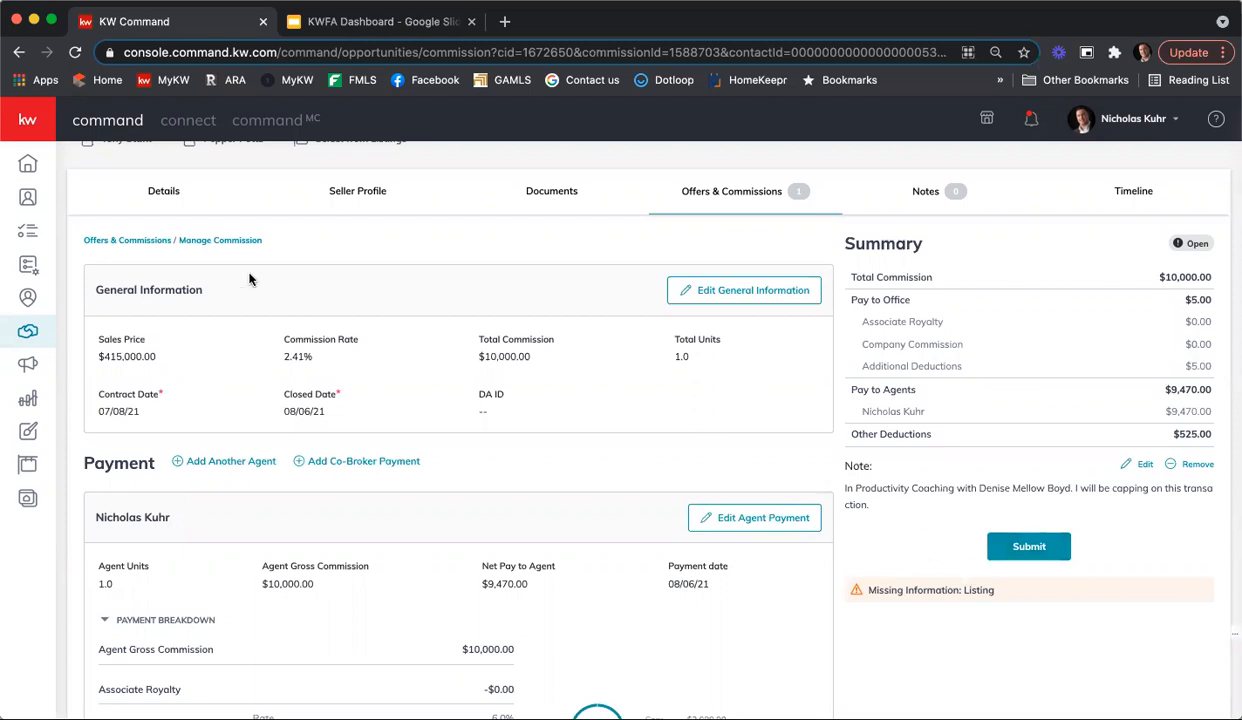
left_click(170, 202)
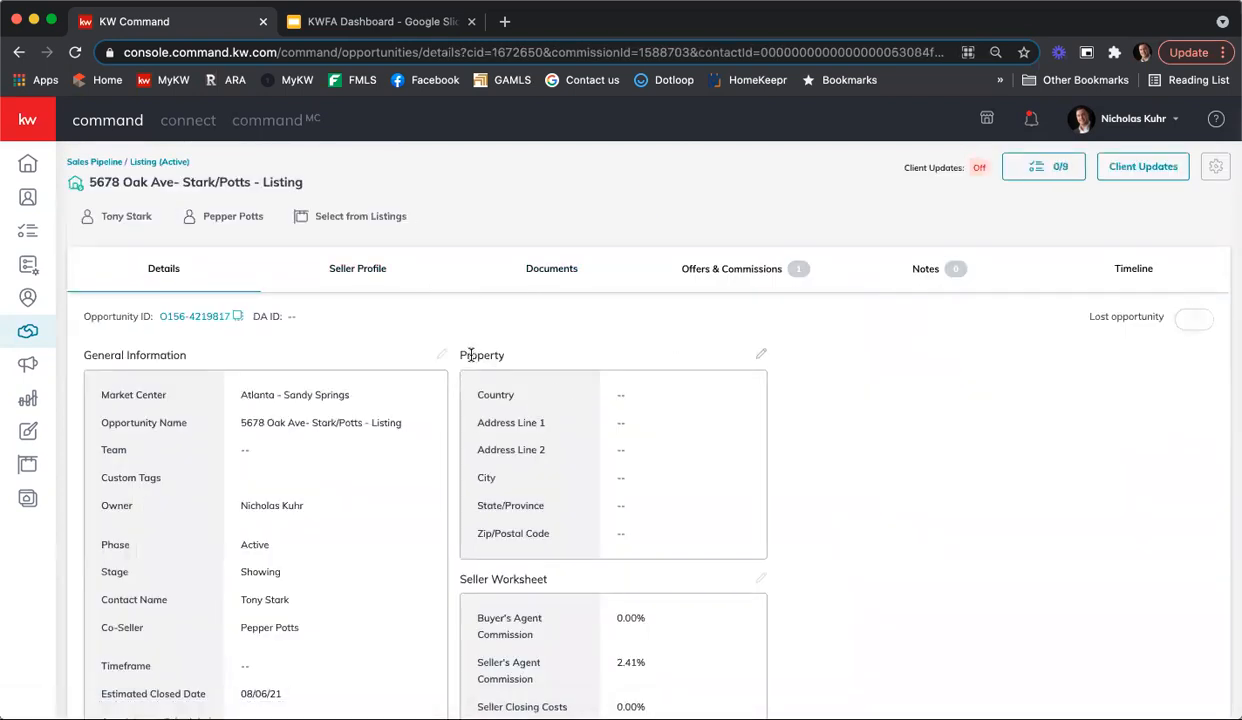
left_click(760, 353)
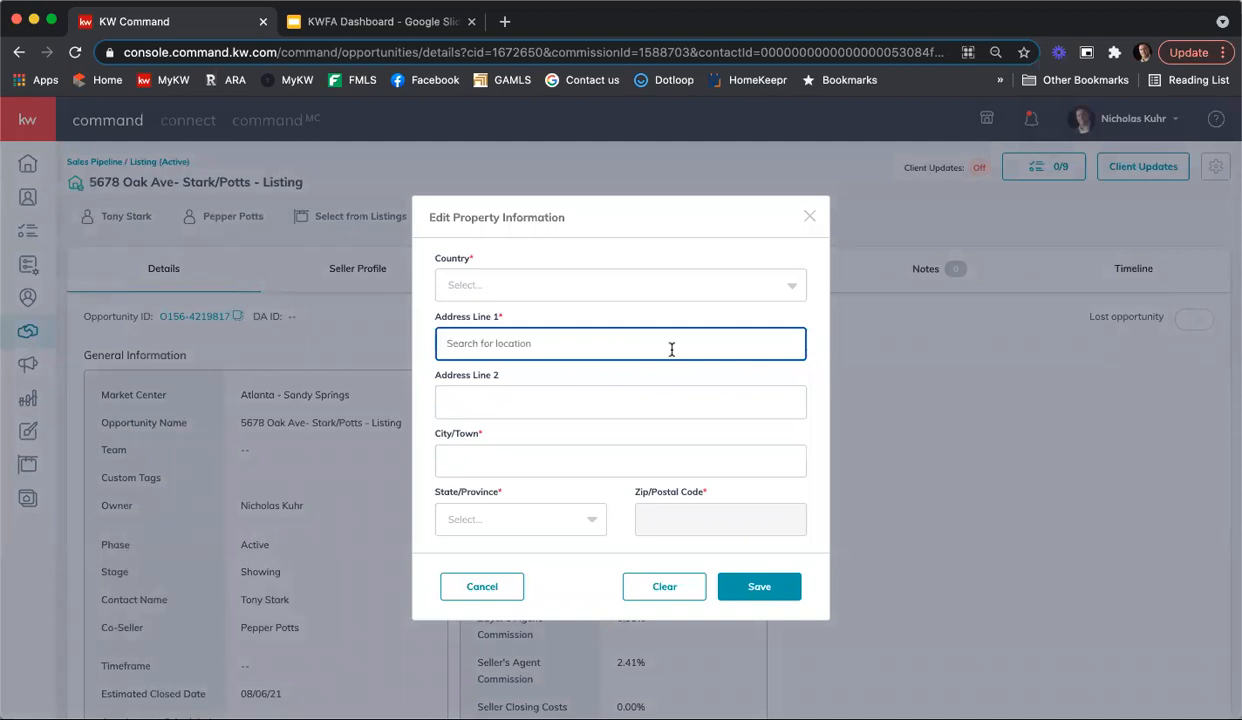
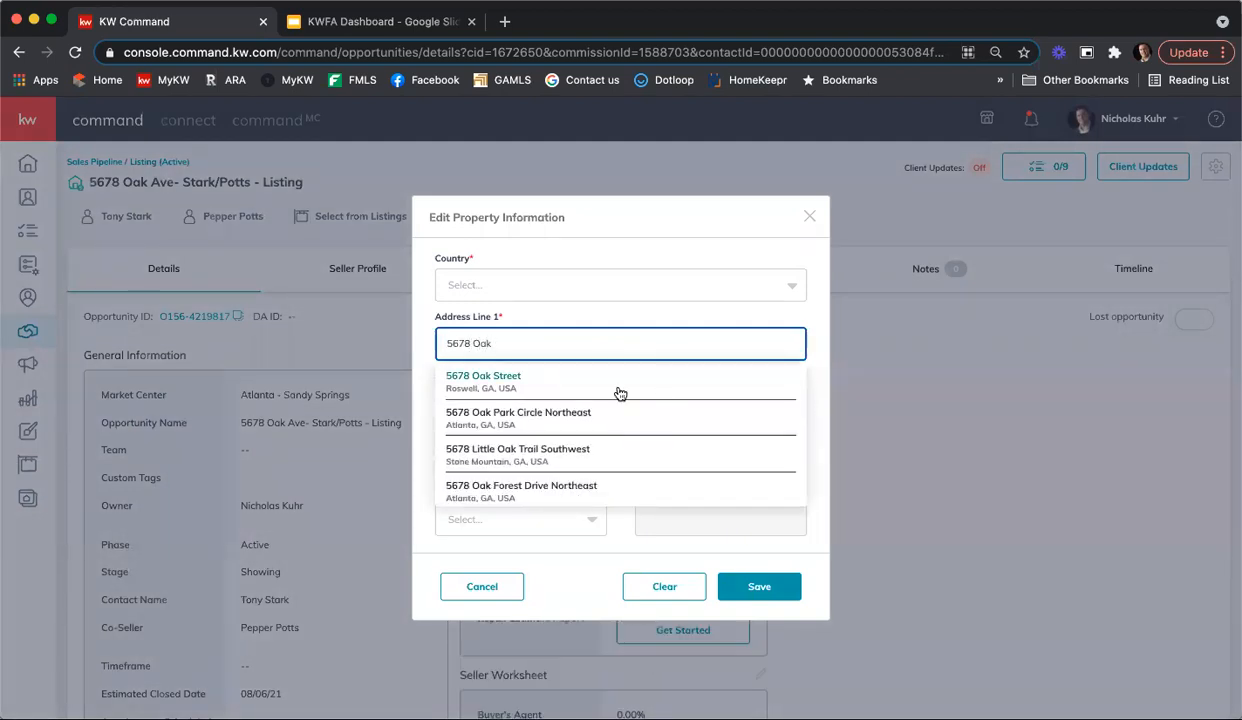
left_click(598, 378)
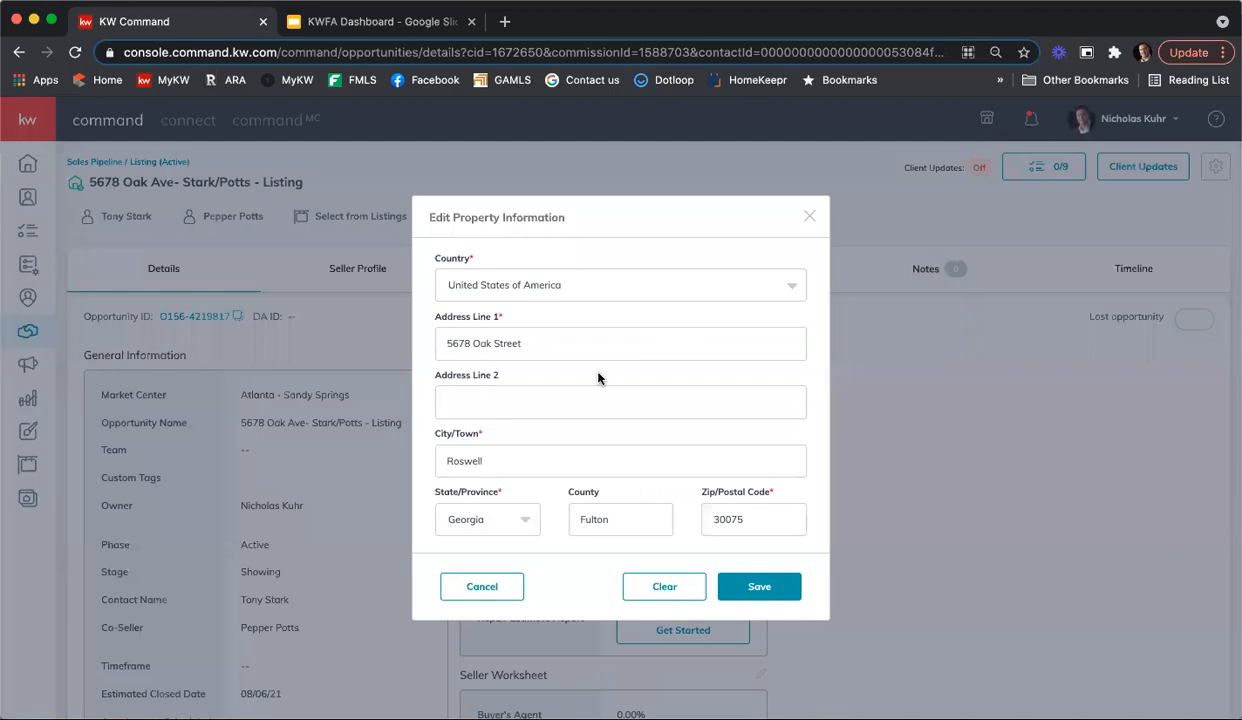
left_click(760, 590)
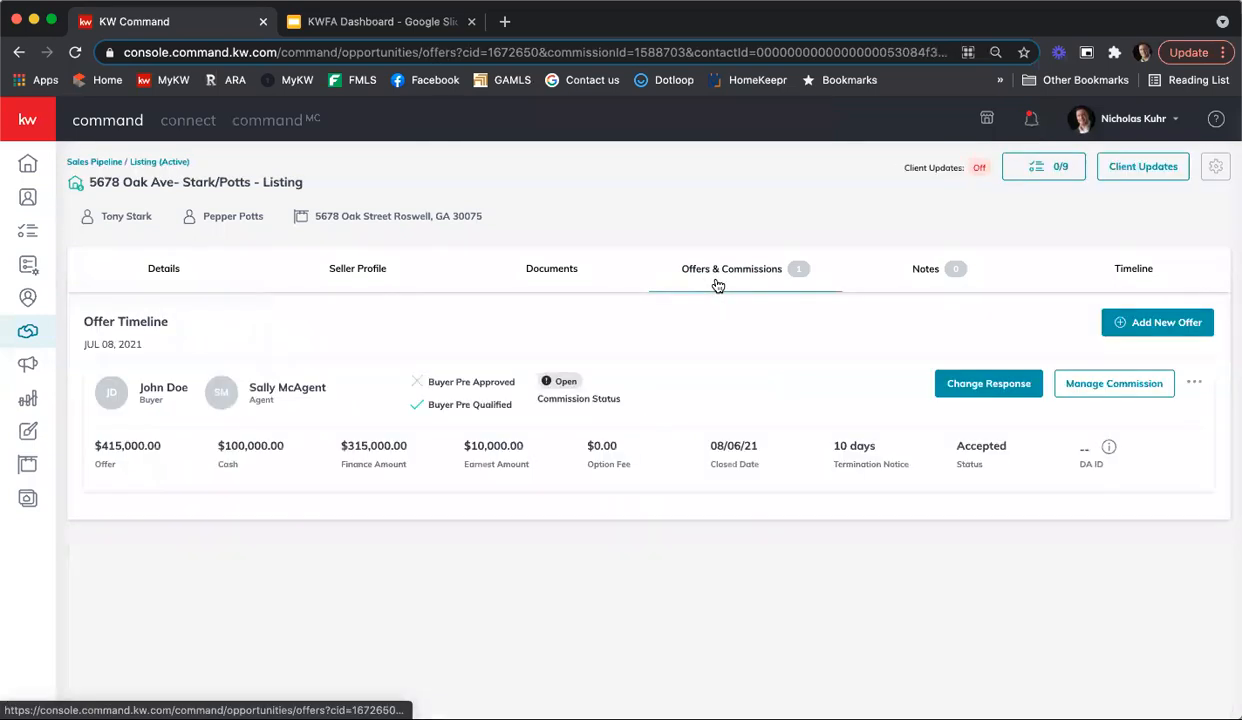
Step: Return to the accepted offer's commission management and review the summary and note before submission
left_click(1077, 386)
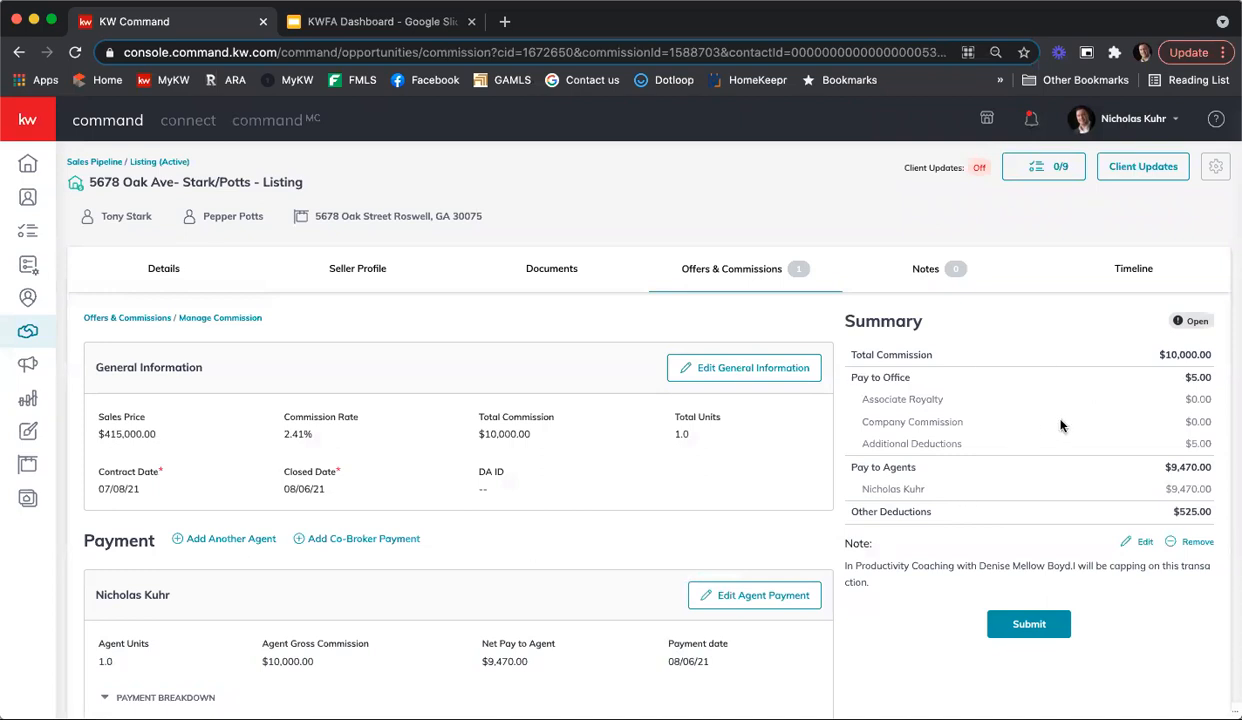
scroll(1055, 422, "down", 2)
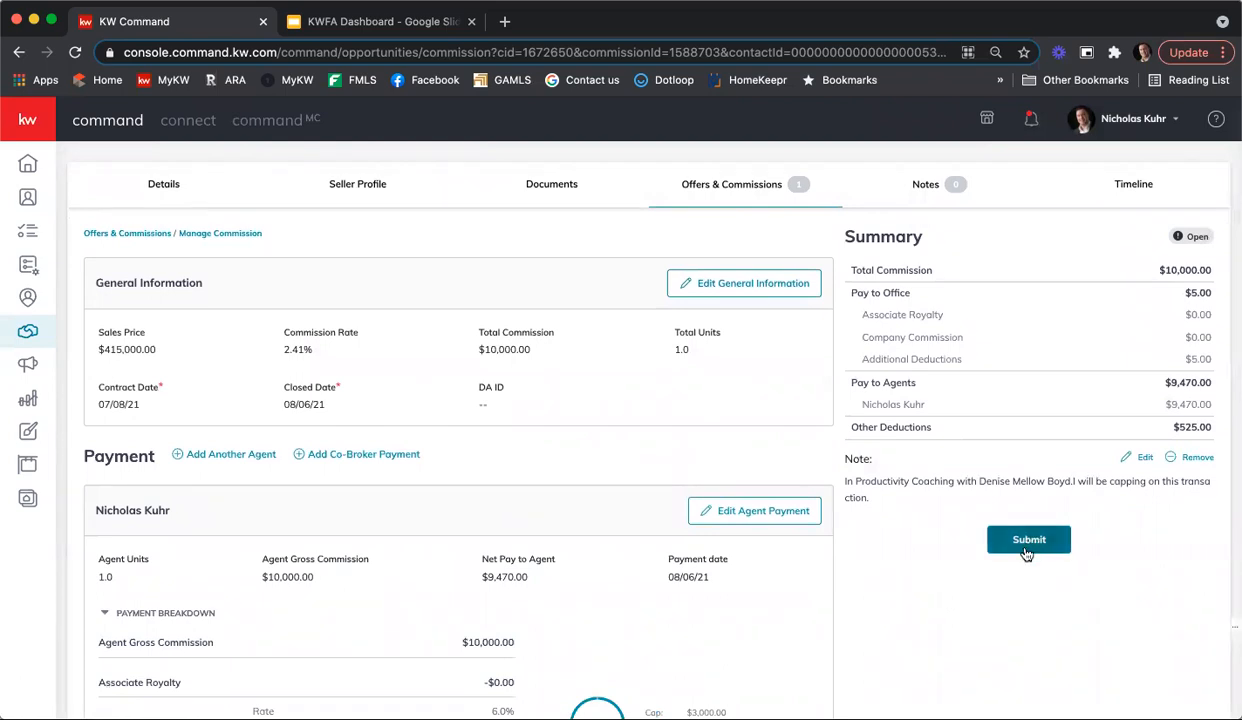
scroll(1014, 573, "up", 2)
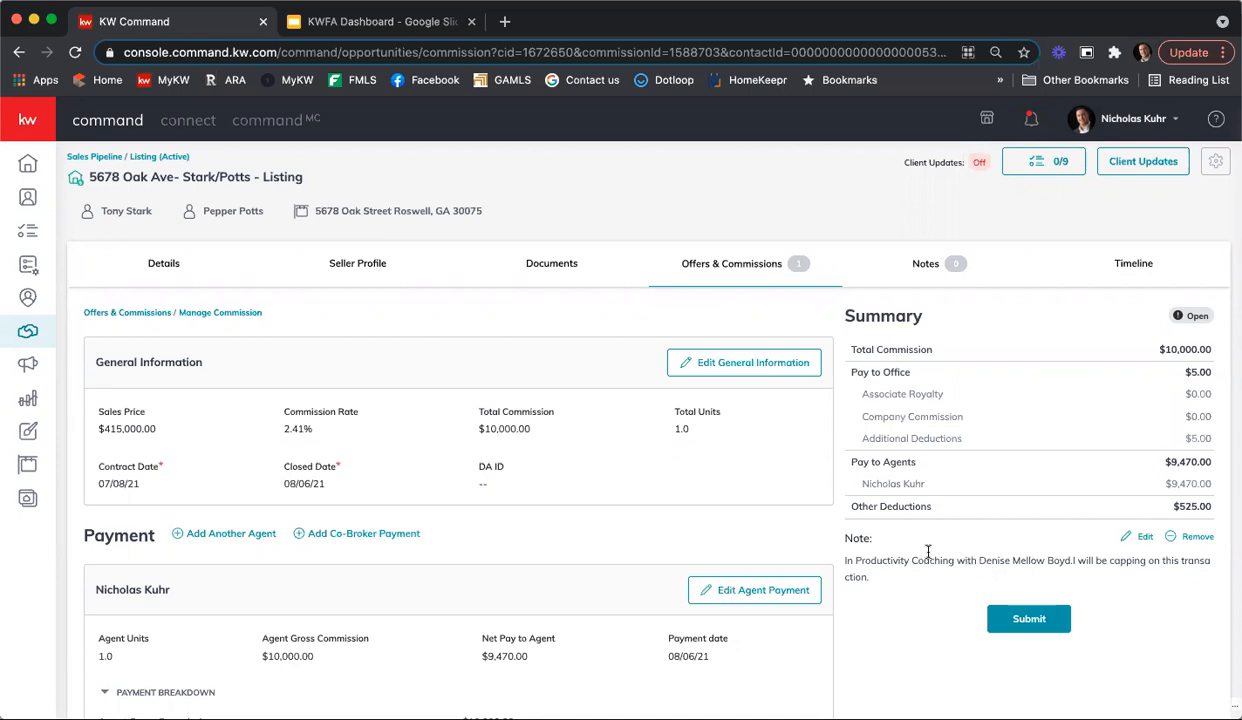
Step: Switch to the KWFA Dashboard and open the Notice of Contract form in DocuSign
left_click(378, 24)
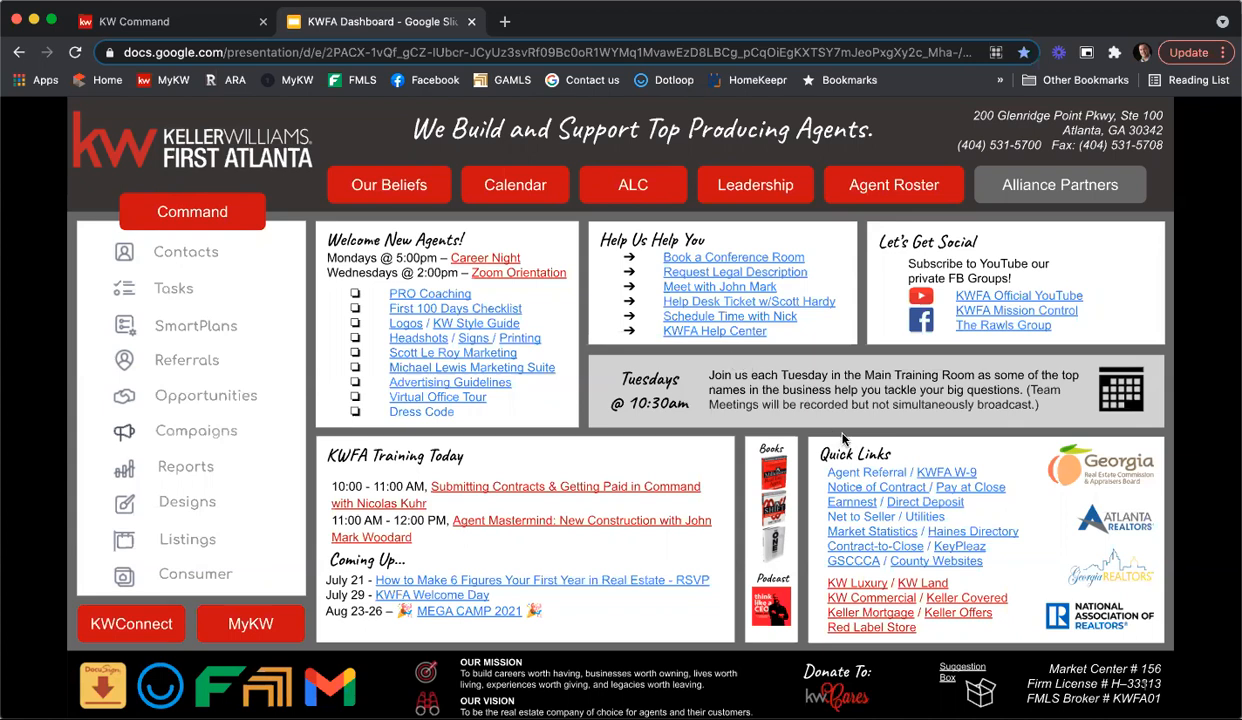
left_click(892, 489)
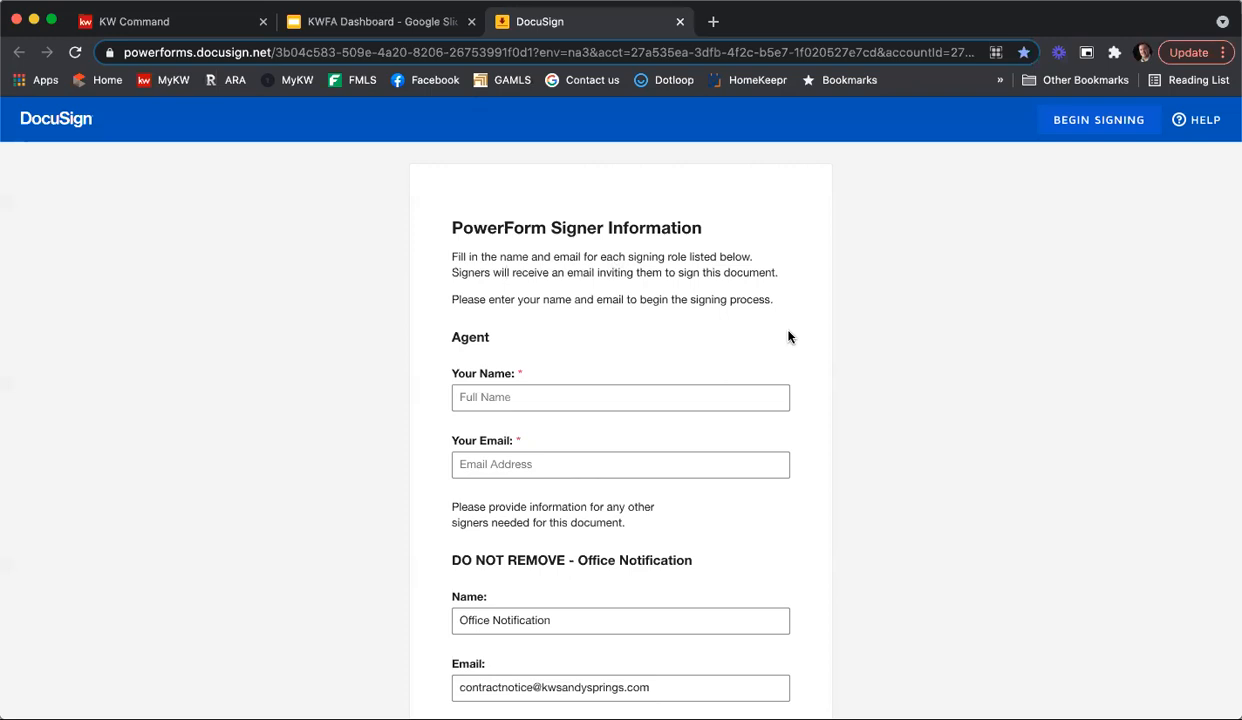
scroll(788, 336, "down", 2)
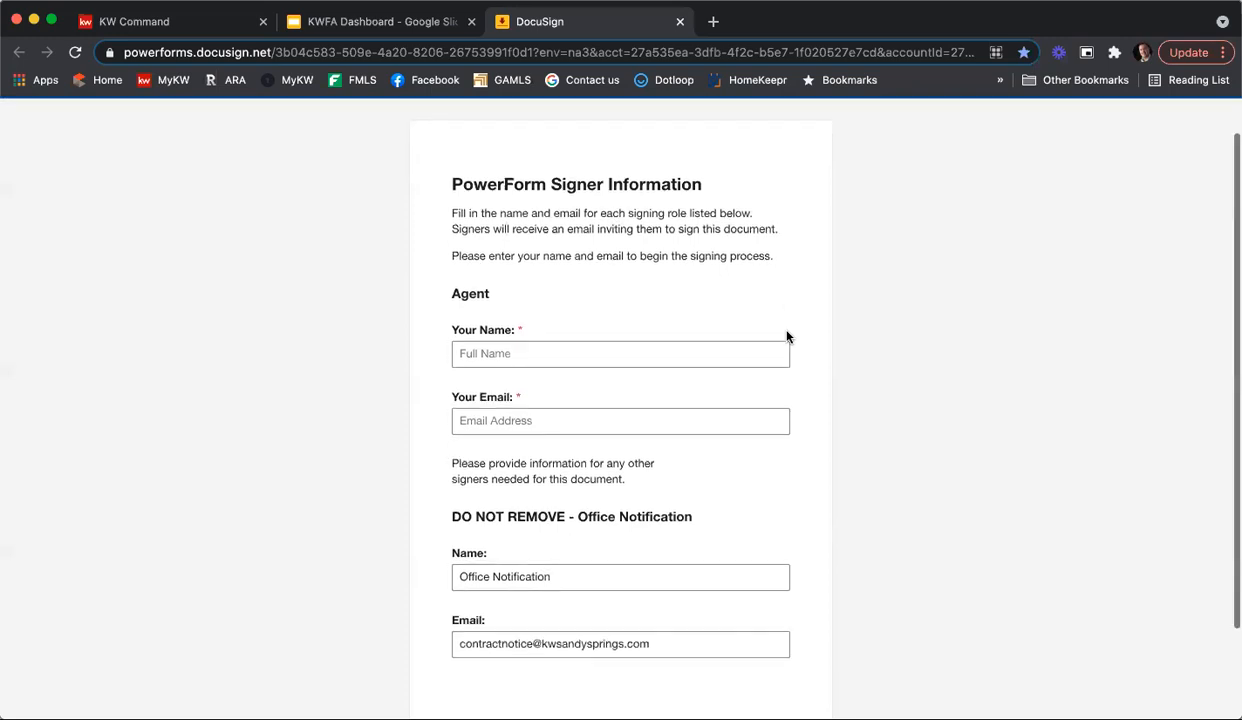
Step: Enter the agent's full name and email address in the signer information
left_click(565, 329)
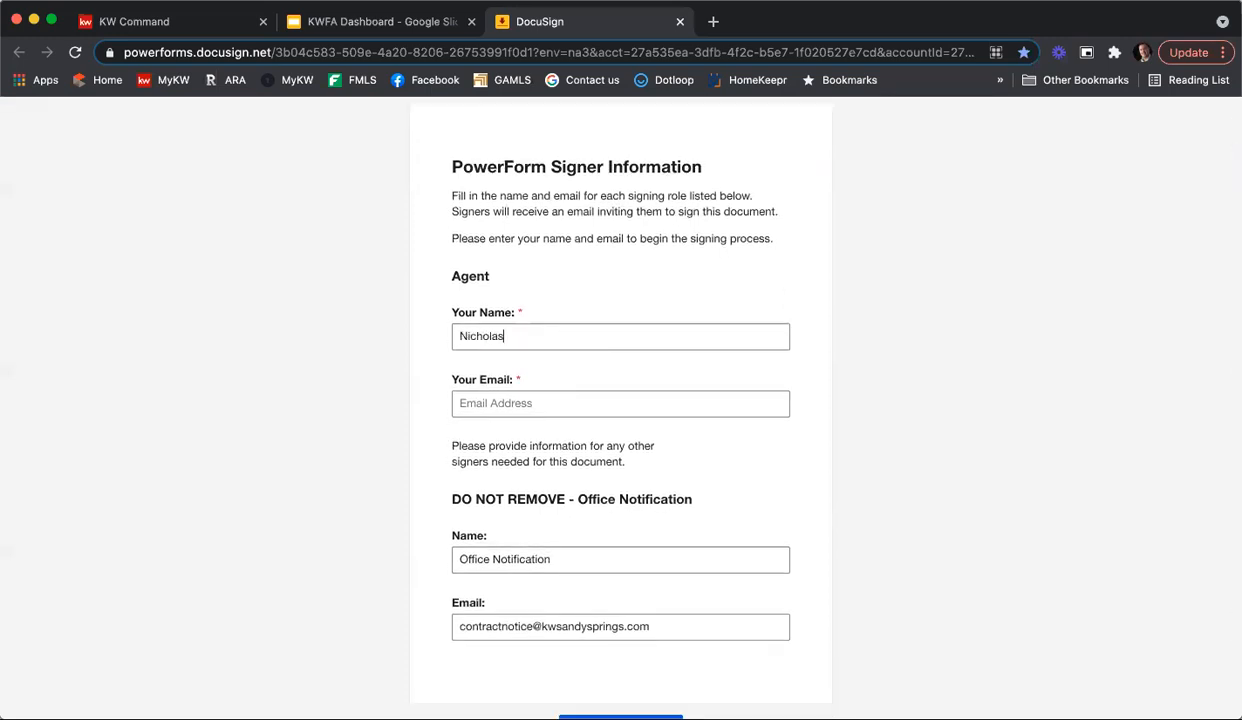
key("Tab")
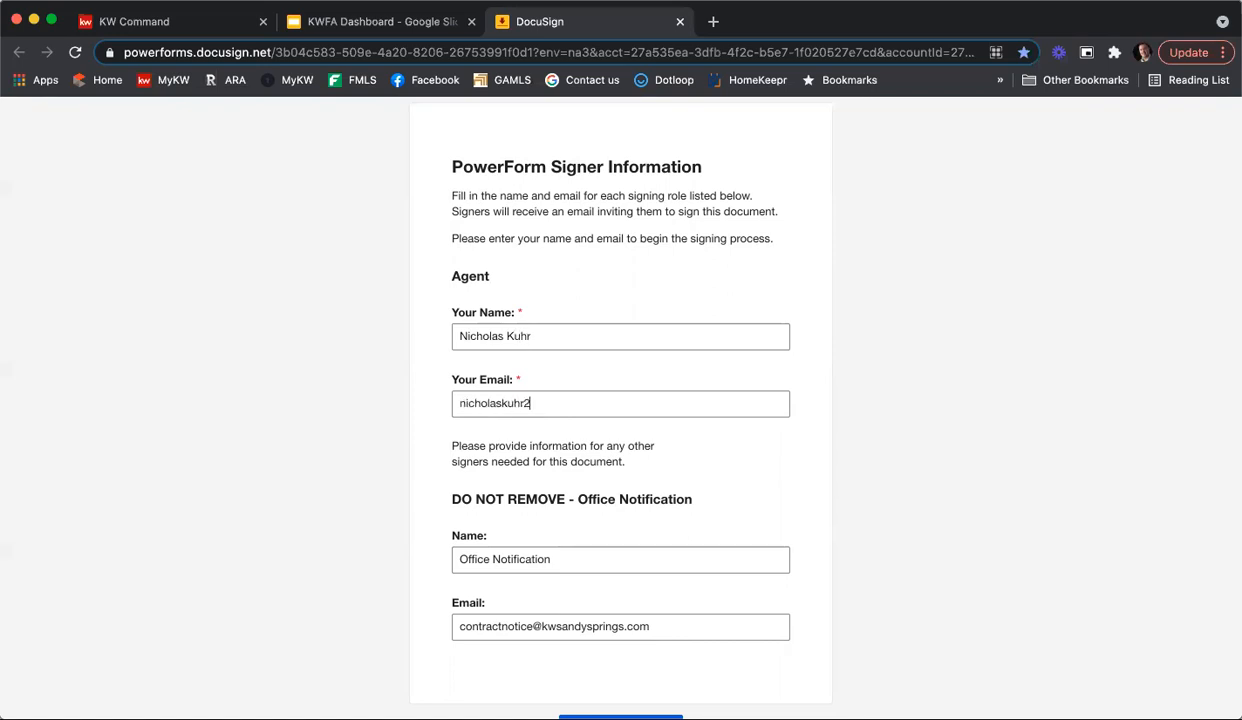
scroll(566, 339, "down", 2)
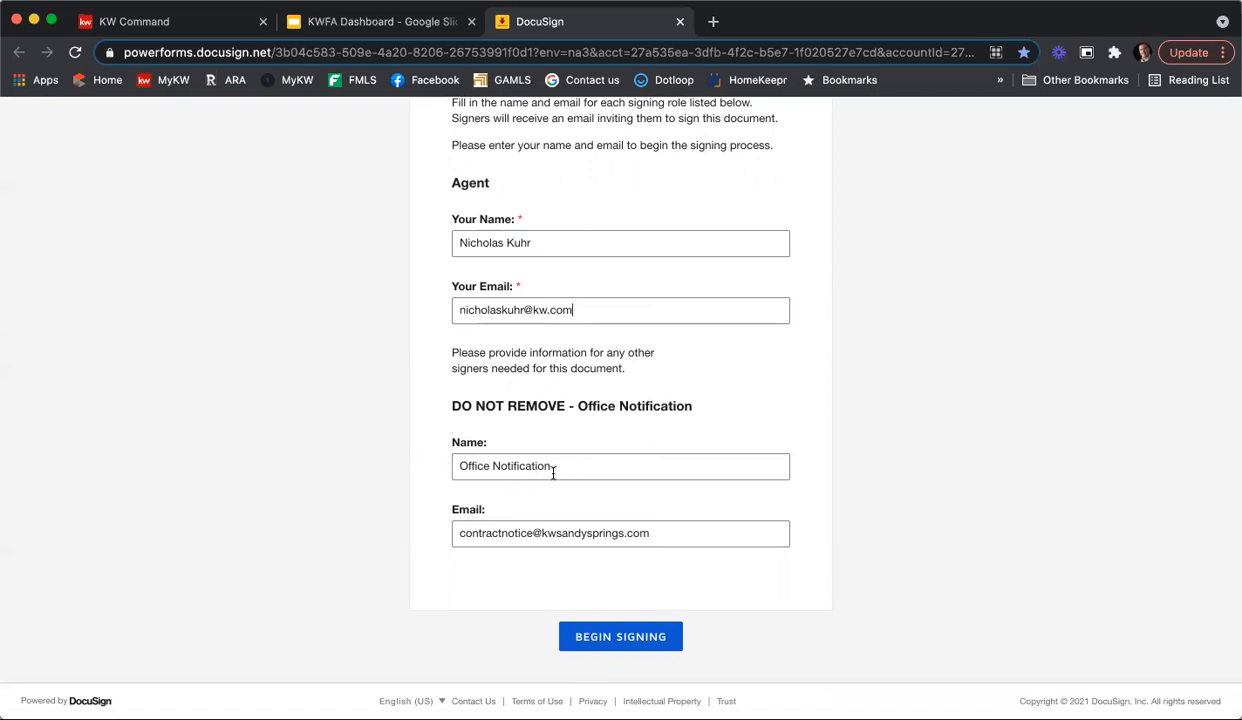
Step: Begin signing, dismiss the Finish Later tip and continue to the Notice of Contract document
left_click(637, 637)
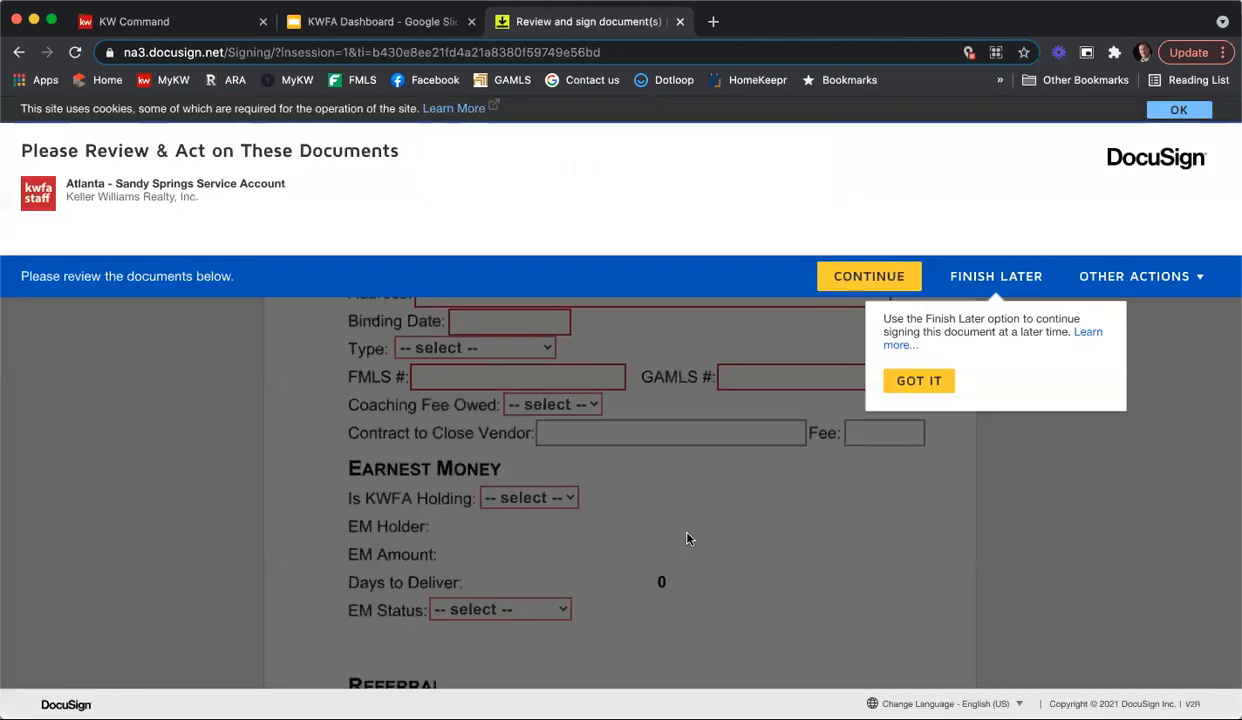
left_click(918, 381)
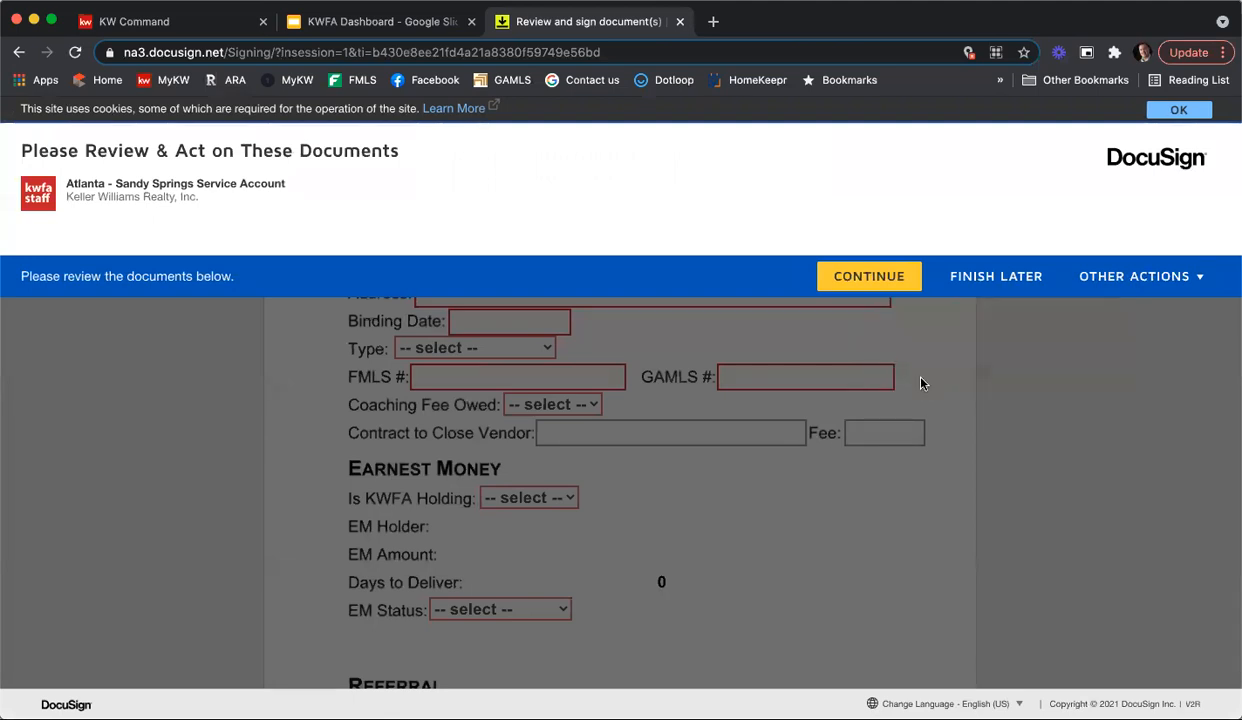
left_click(872, 278)
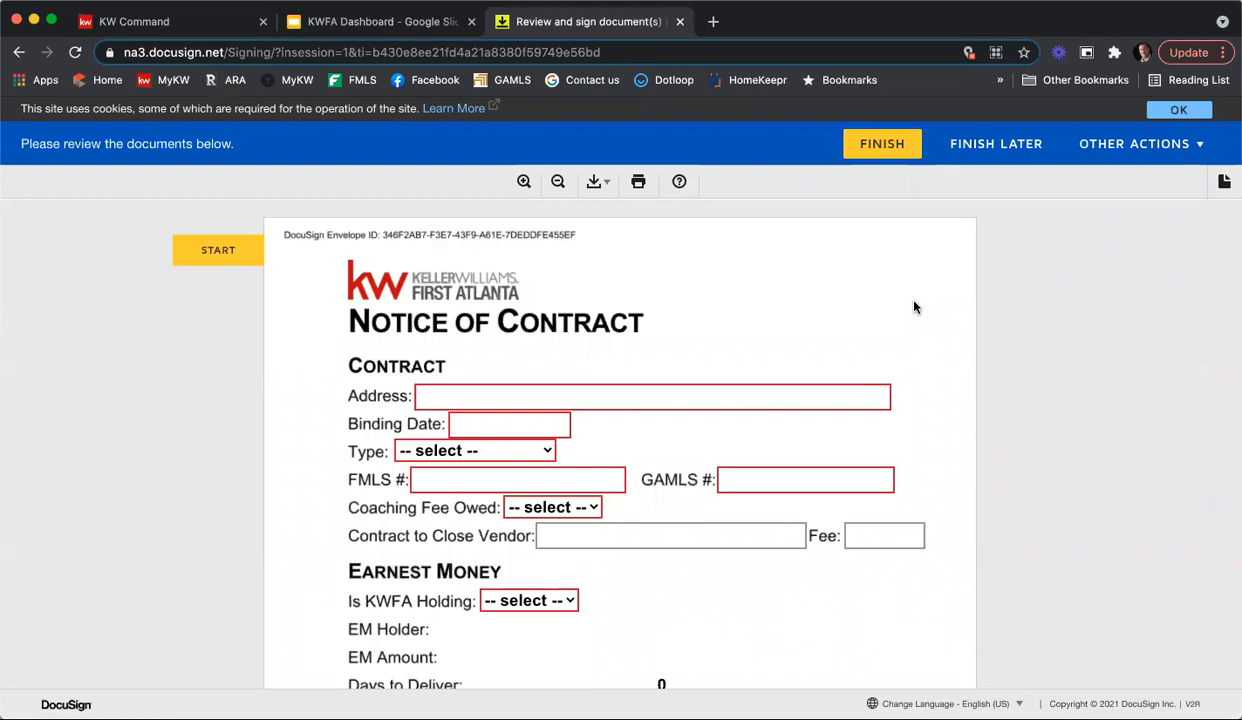
Step: Enter the property's full address, including city, state and zip code, in the Contract section
left_click(668, 395)
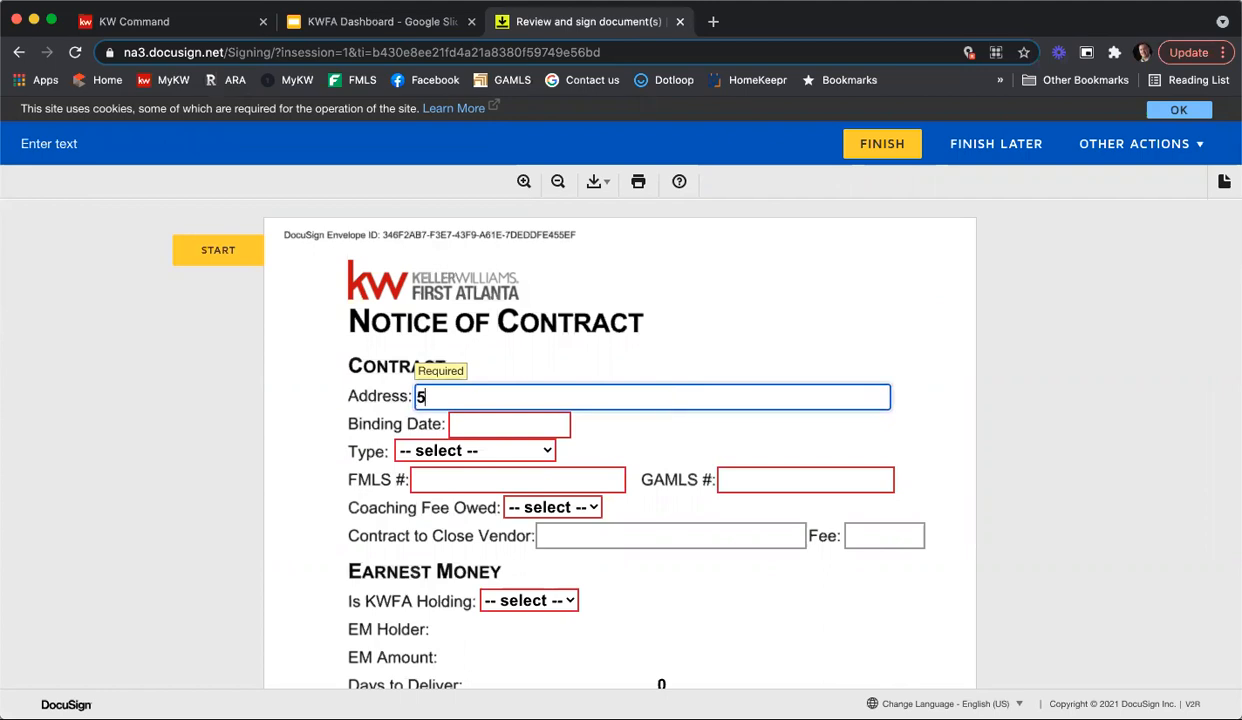
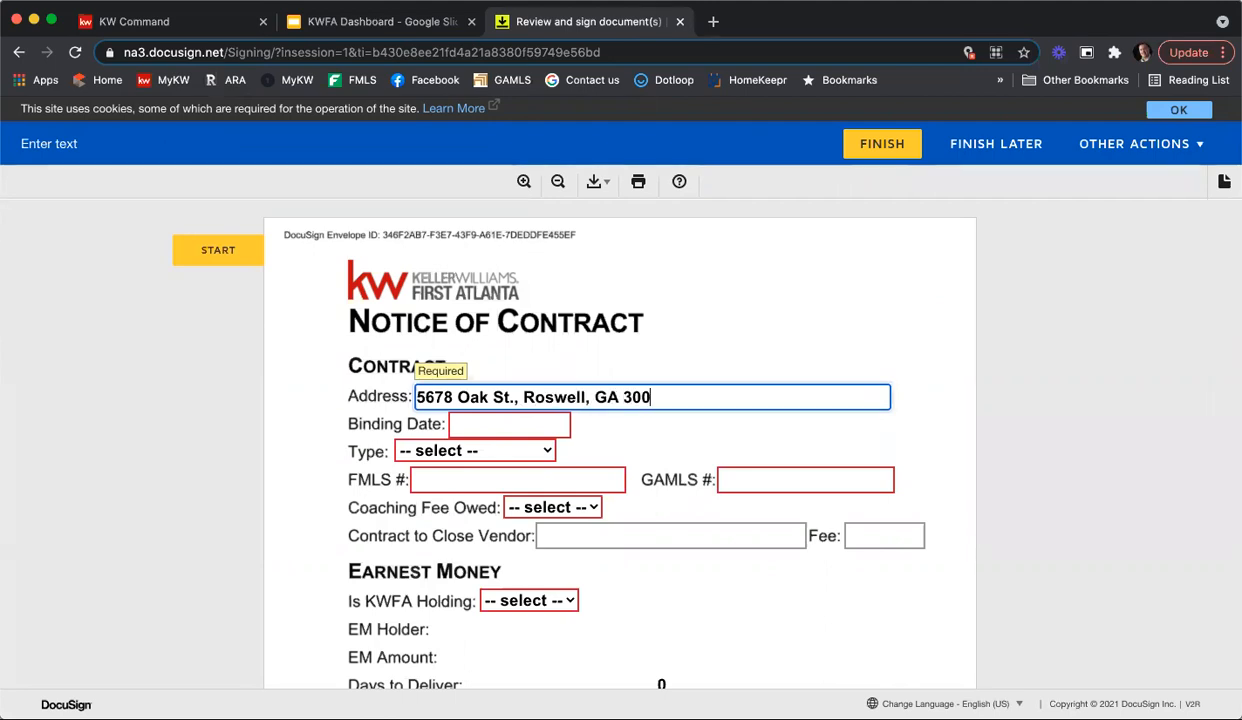
Step: Set the binding date to 07/08/2021 and the contract type to Residential
left_click(560, 428)
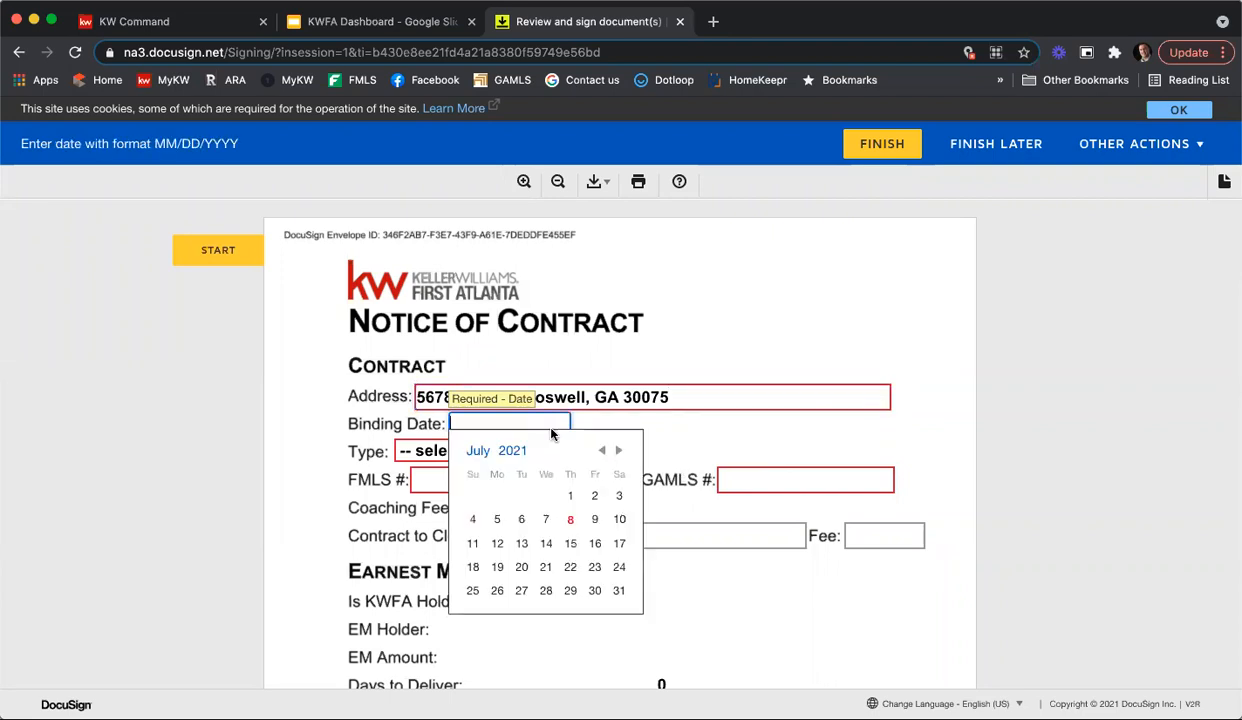
left_click(565, 517)
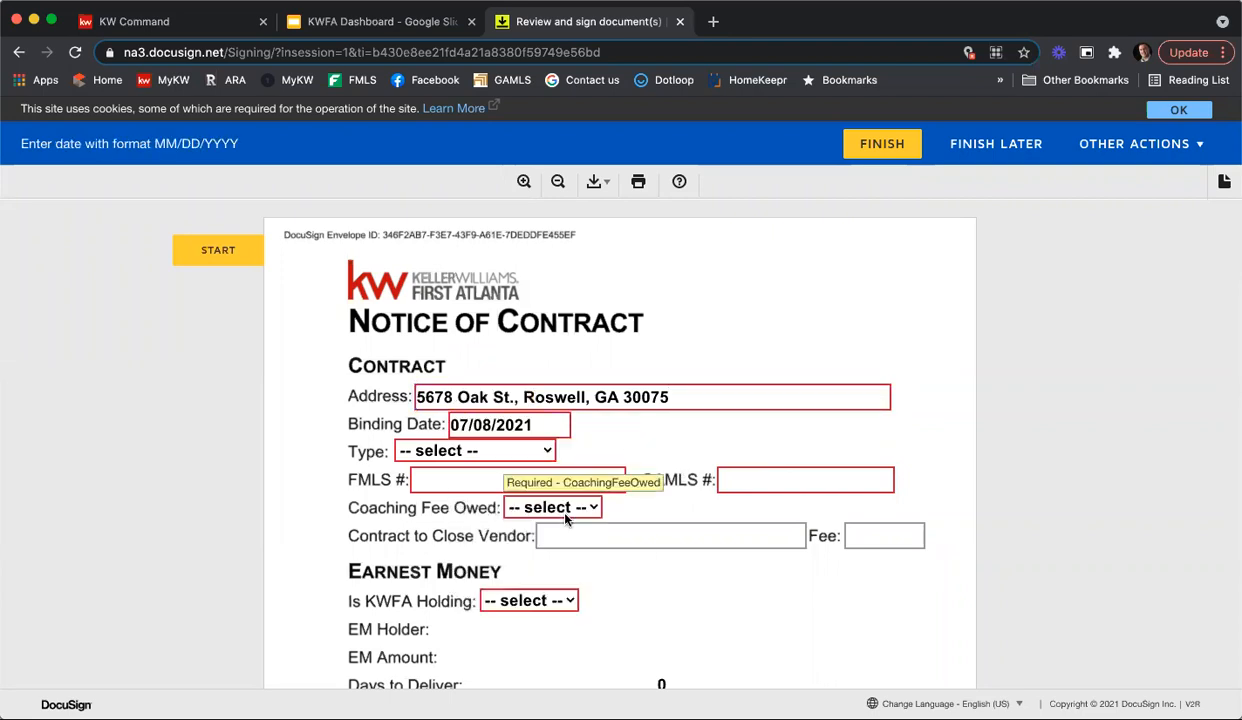
left_click(460, 450)
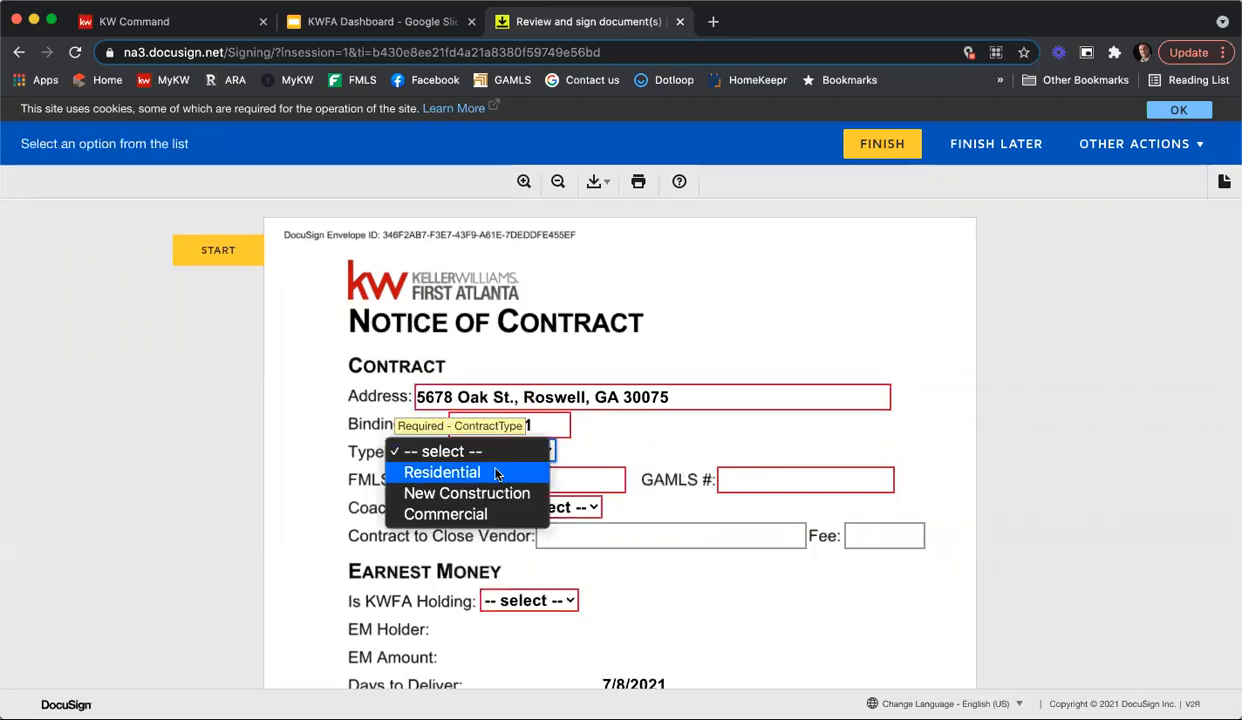
left_click(480, 472)
Step: Enter the FMLS and GAMLS listing numbers and set Coaching Fee Owed to No
left_click(469, 479)
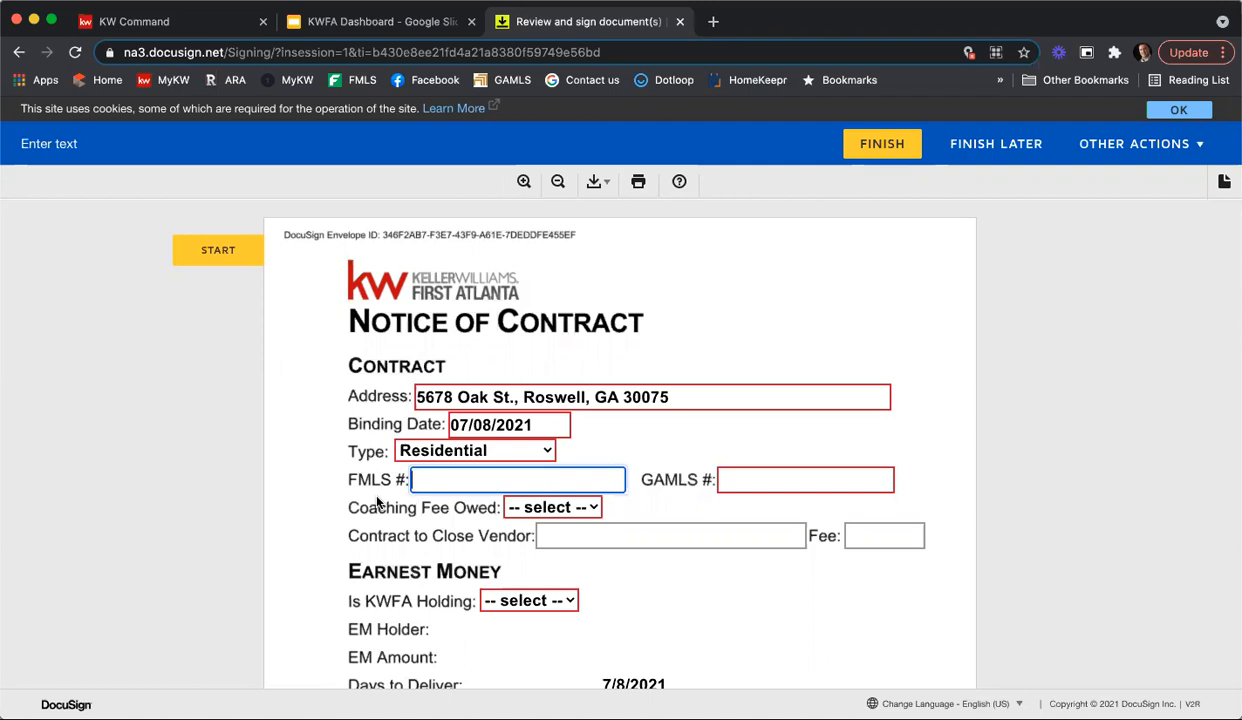
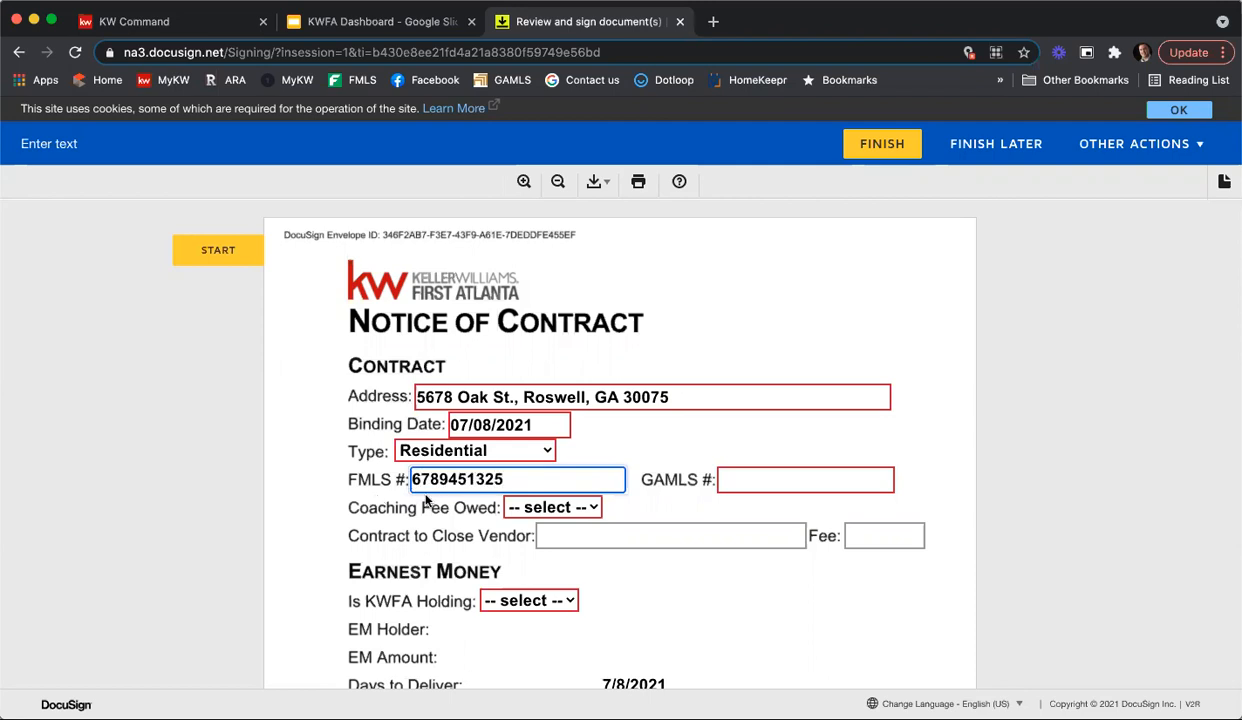
left_click(729, 486)
type("83154767")
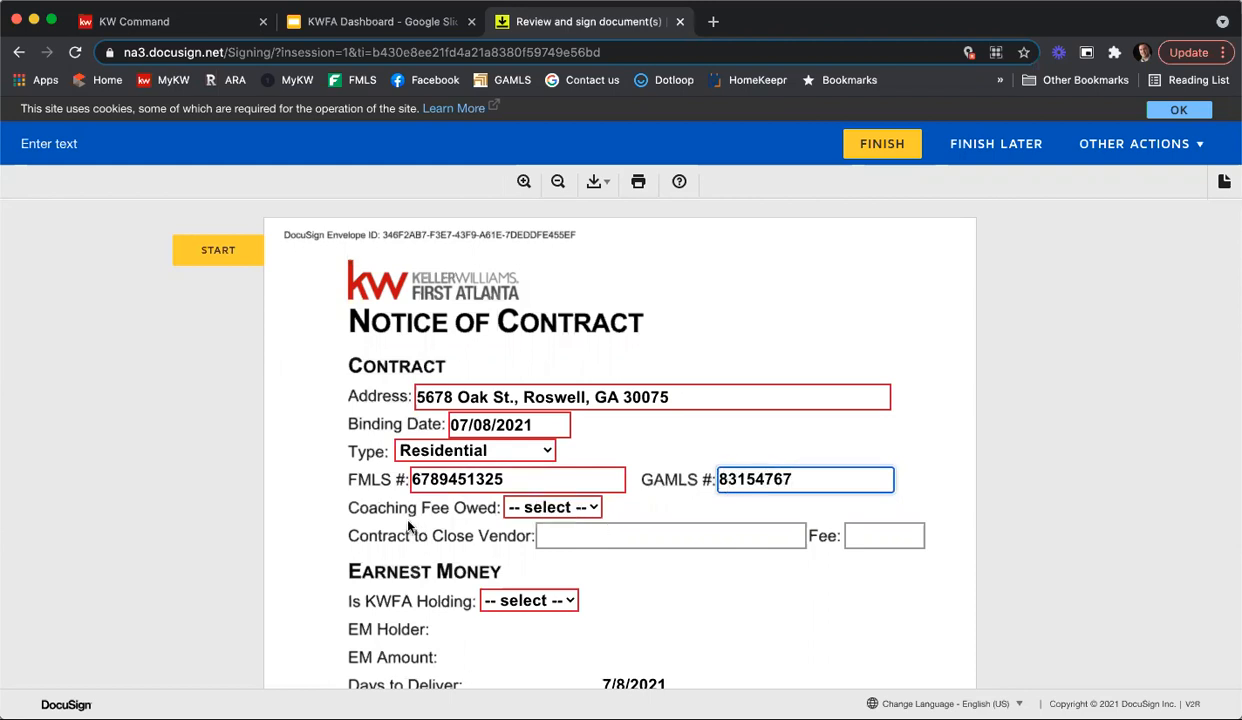
left_click(547, 509)
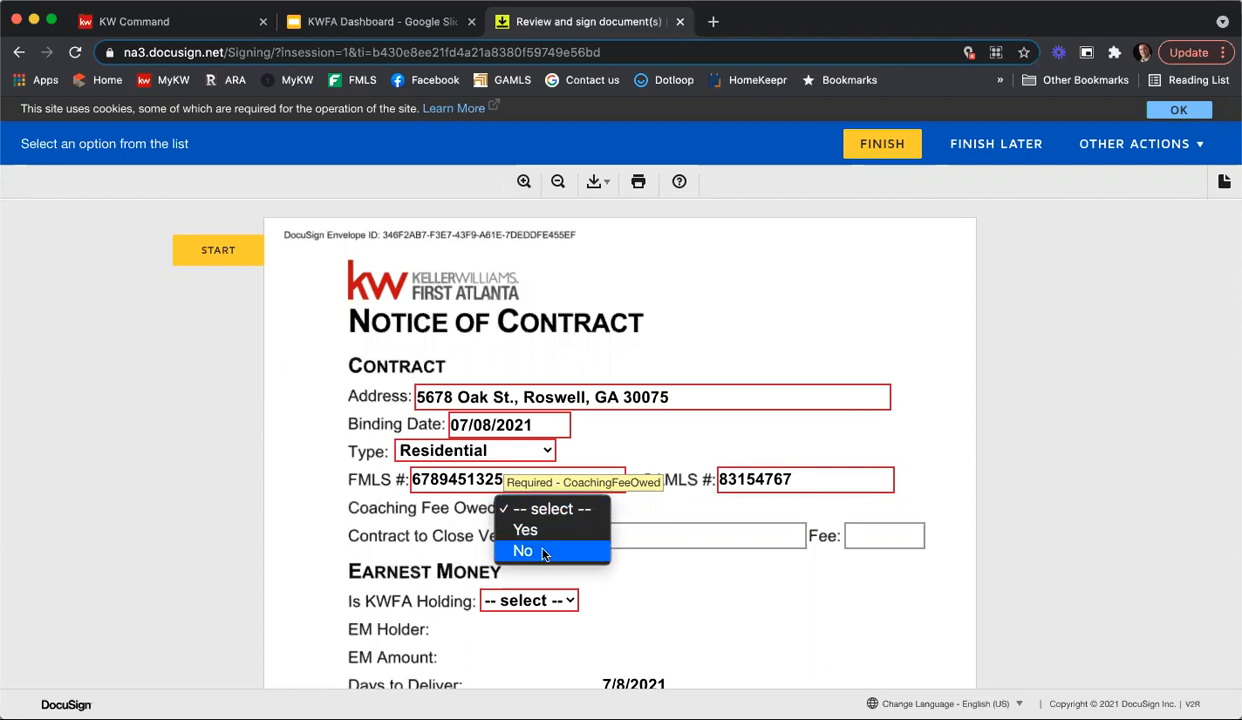
left_click(544, 553)
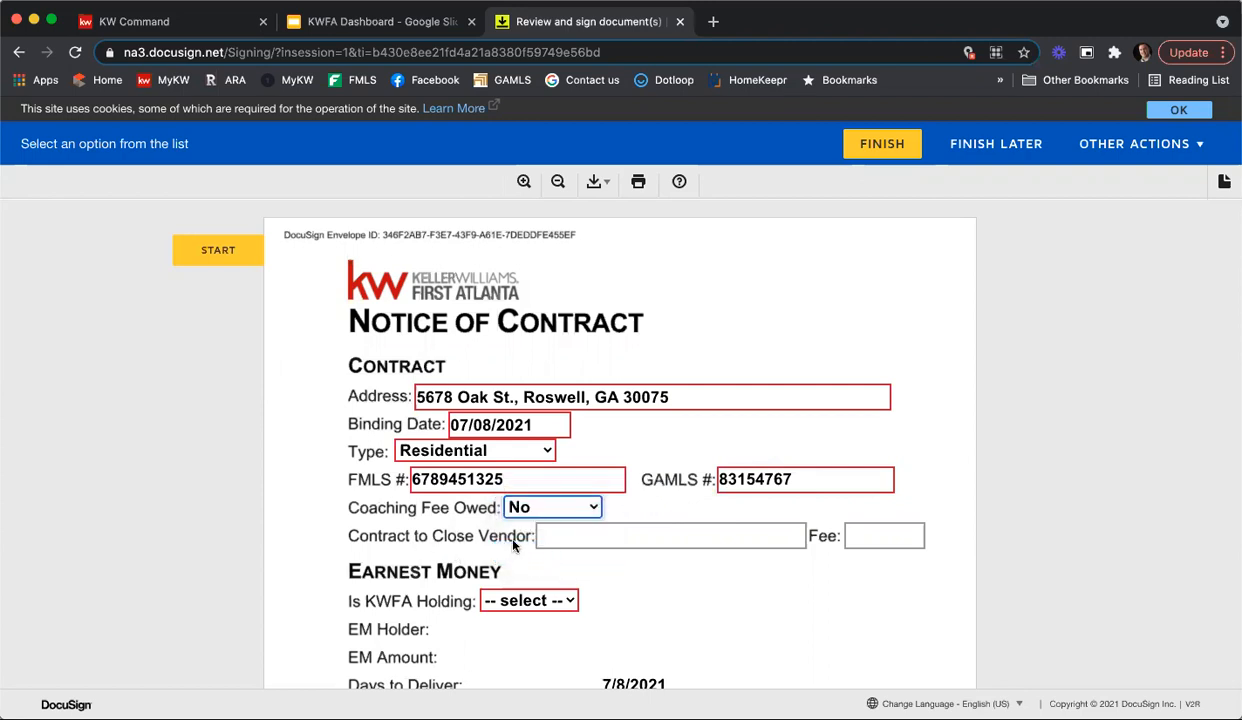
Step: Enter Churchwell Group as the Contract to Close Vendor in the Contract section
scroll(716, 582, "down", 2)
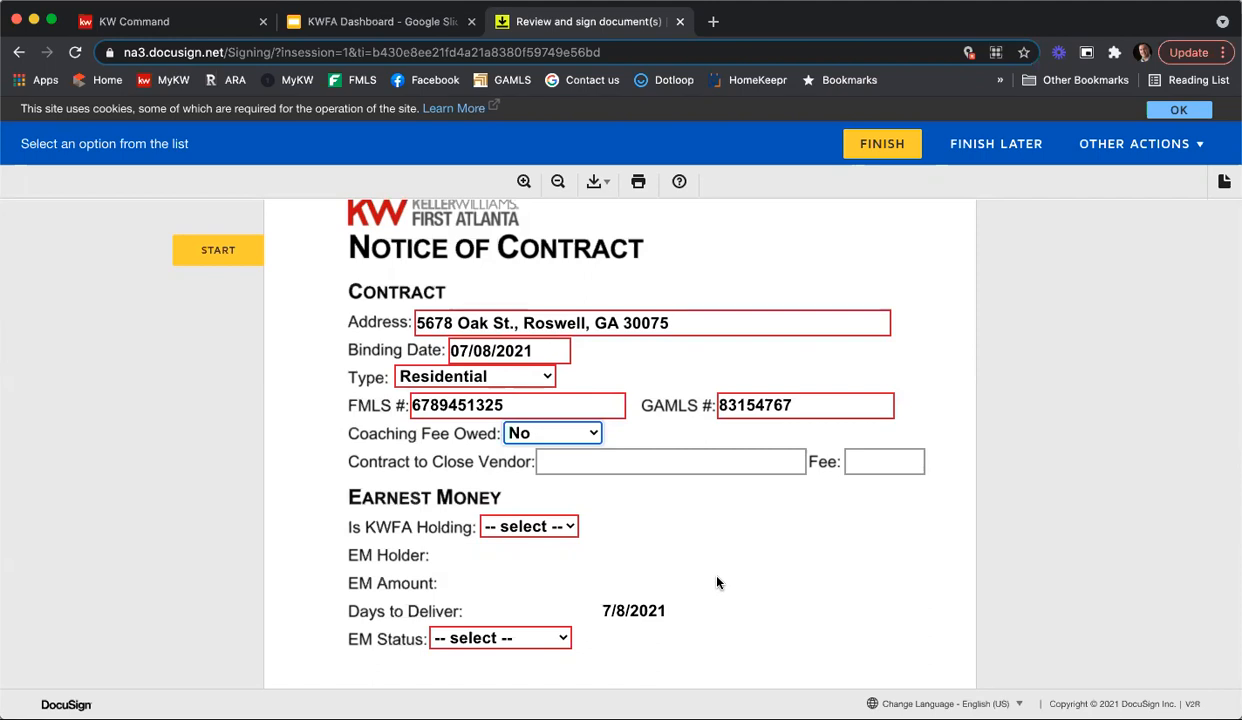
left_click(600, 462)
type("Chru")
key("BackSpace")
type("urc")
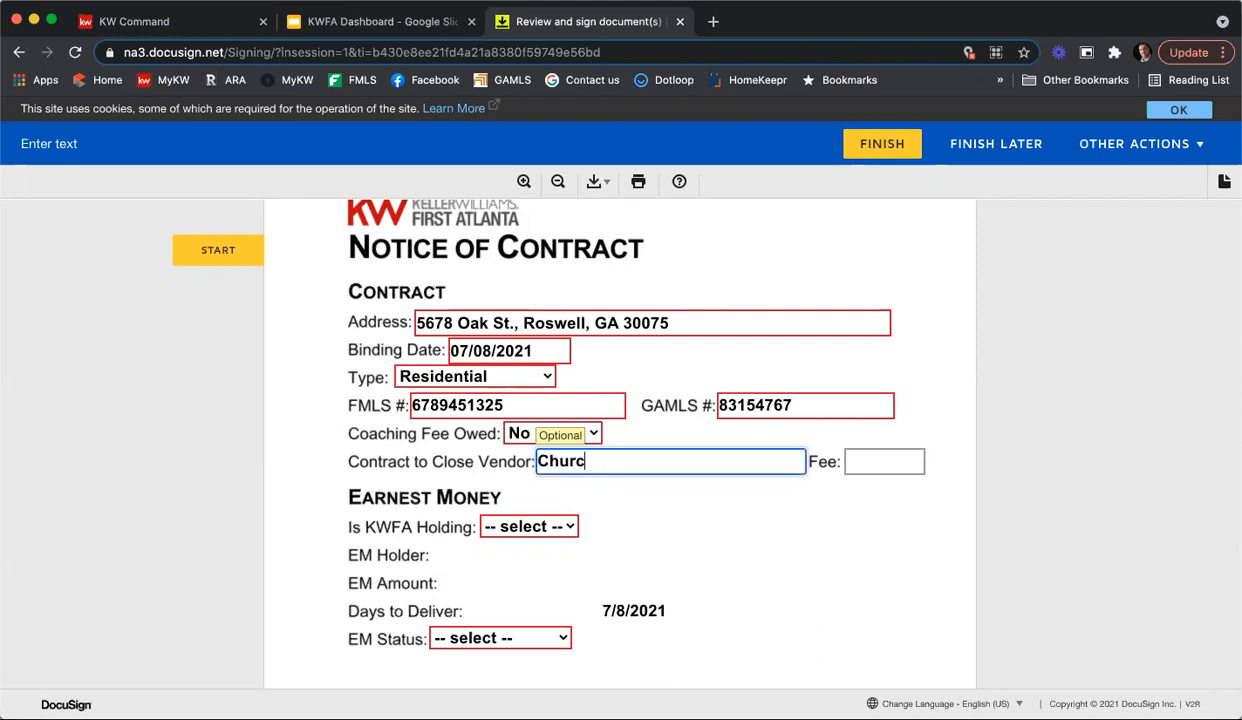
type("hwell Group")
key("Tab")
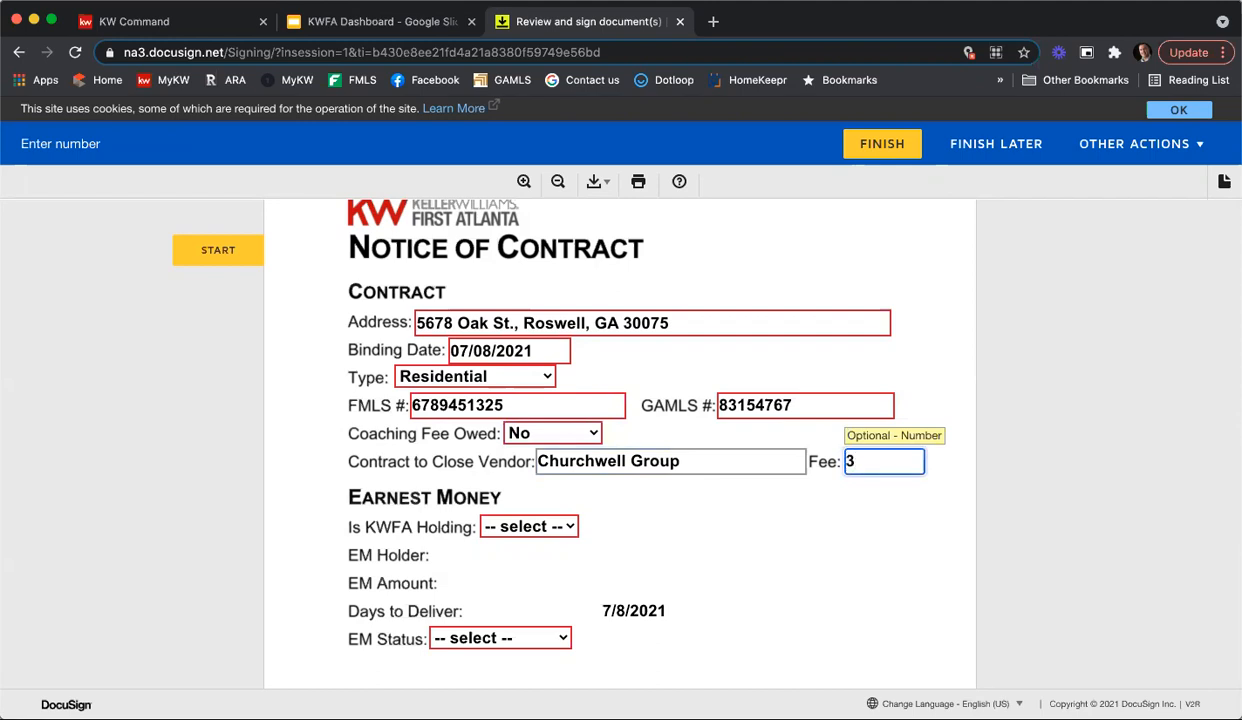
Step: Set the Contract to Close Vendor's fee to 300.00
type("$200")
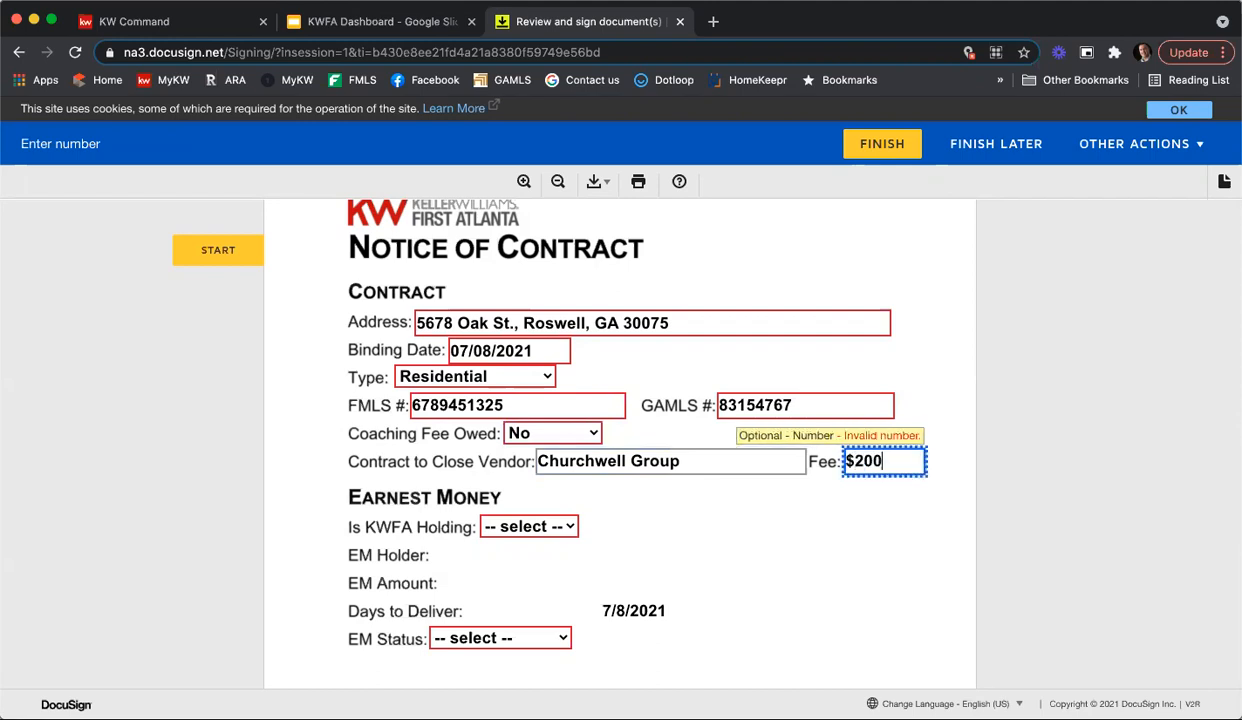
key("BackSpace")
key("BackSpace")
key("BackSpace")
key("BackSpace")
type("3")
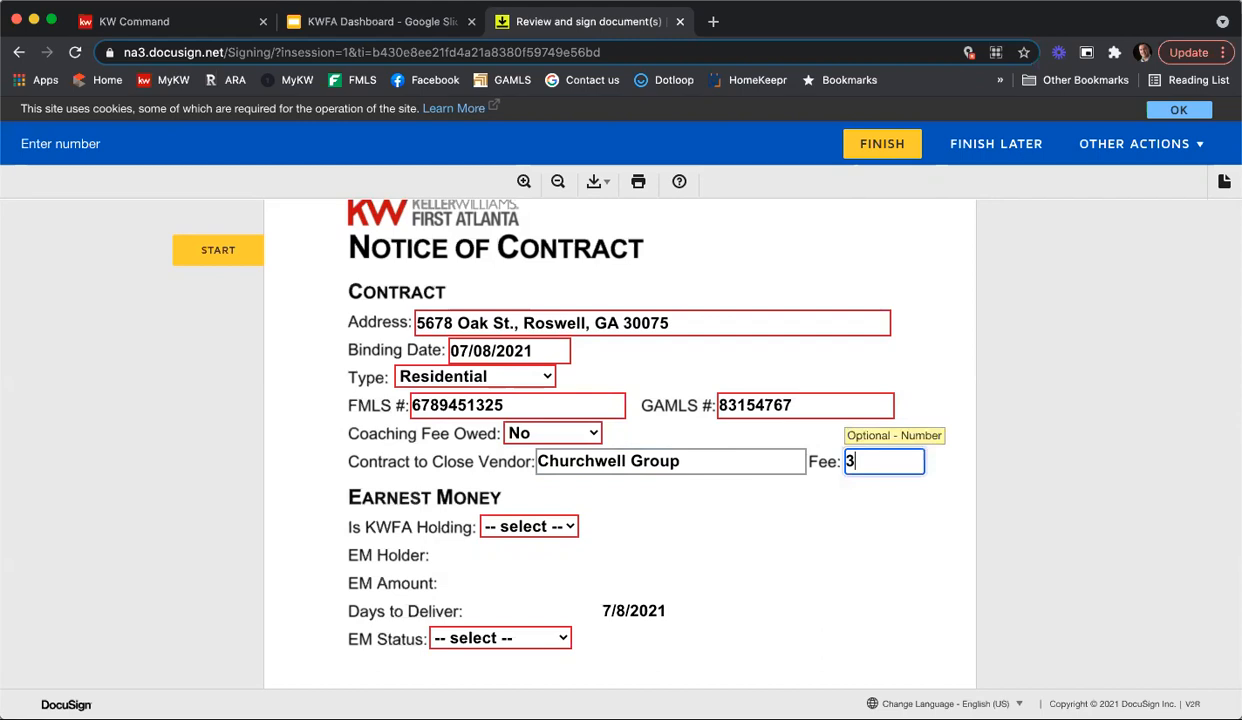
type("00.00")
left_click(628, 544)
Step: Set Is KWFA Holding to No and enter Harry Norman East Cobb as the earnest money holder
scroll(850, 541, "down", 3)
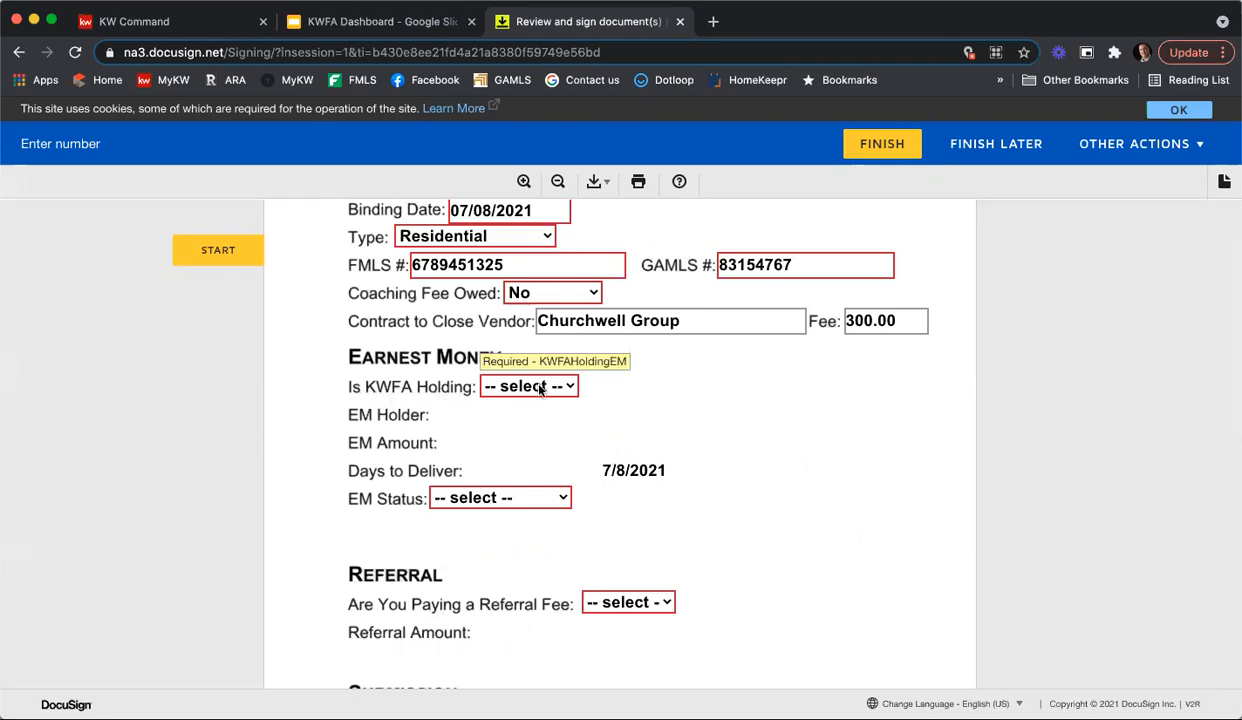
left_click(548, 387)
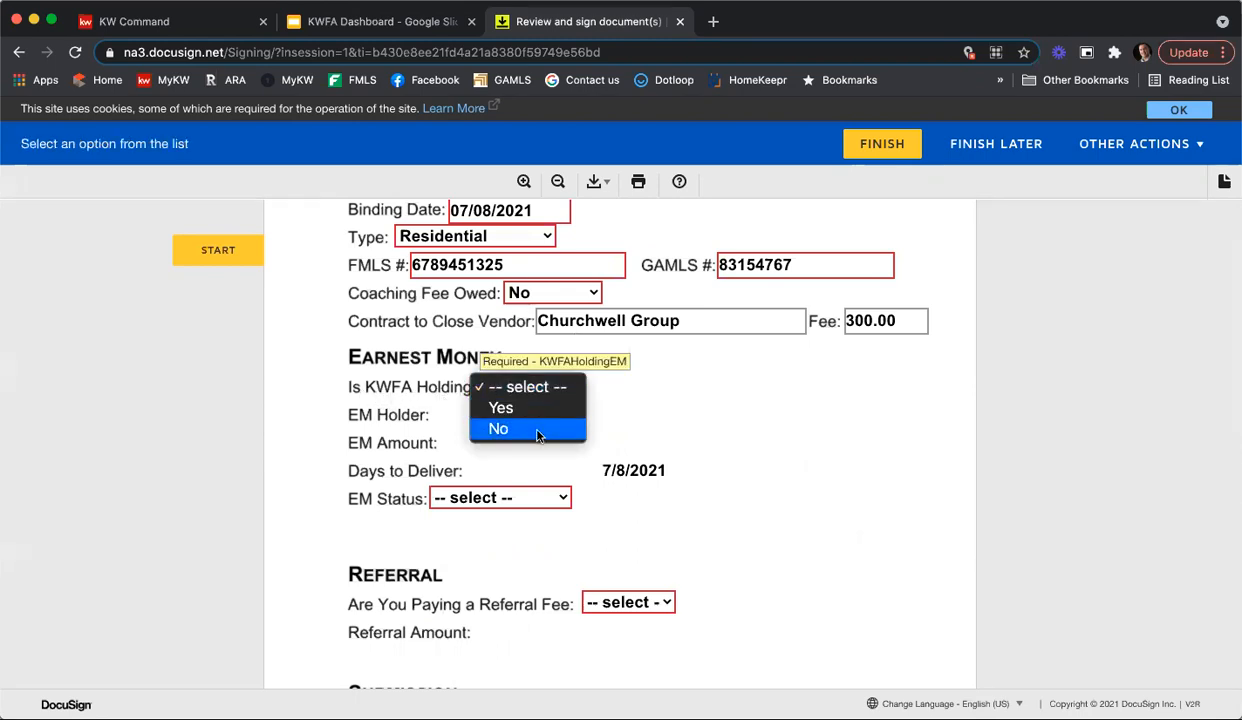
left_click(537, 430)
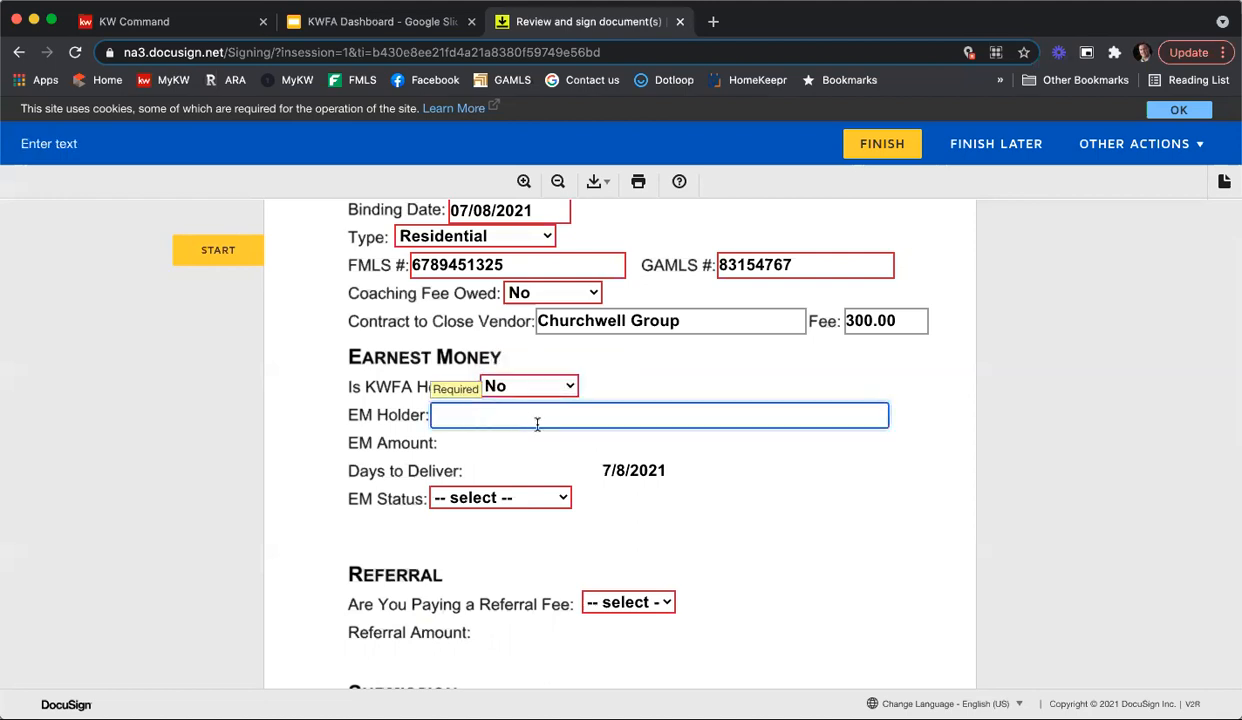
type("Harry Nor")
type("man ")
type("East")
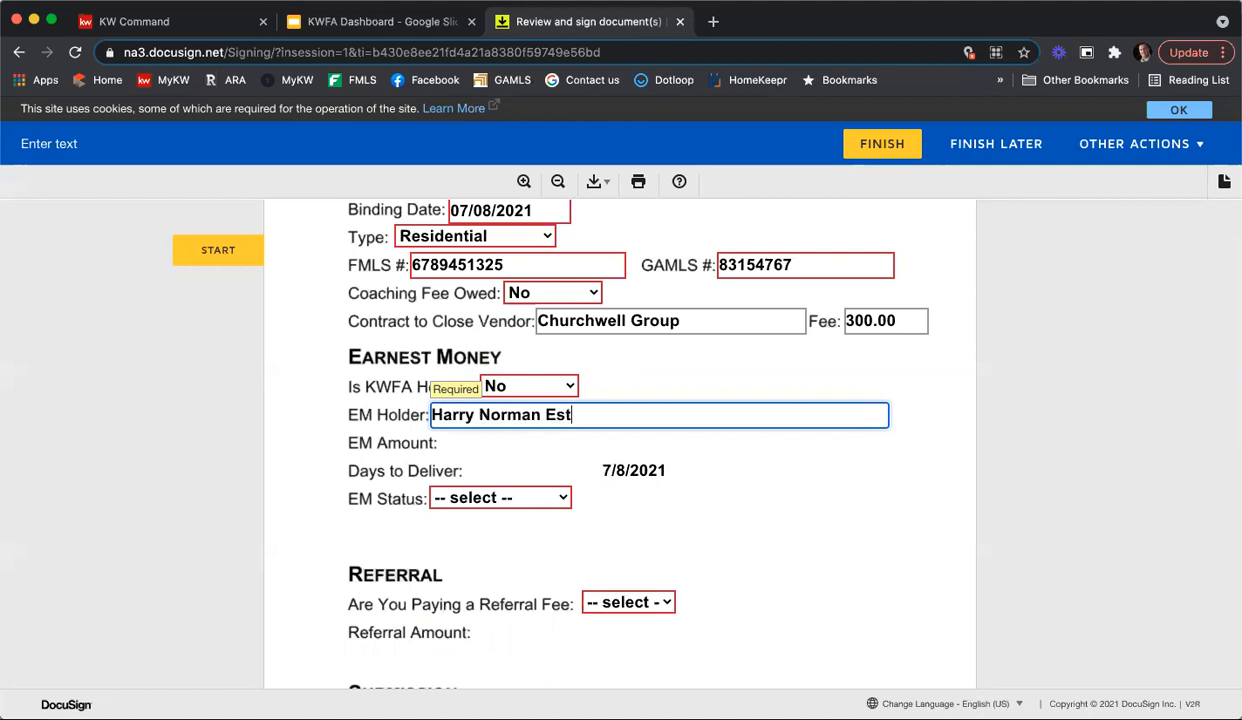
key("BackSpace")
key("BackSpace")
type("ast Cobnb")
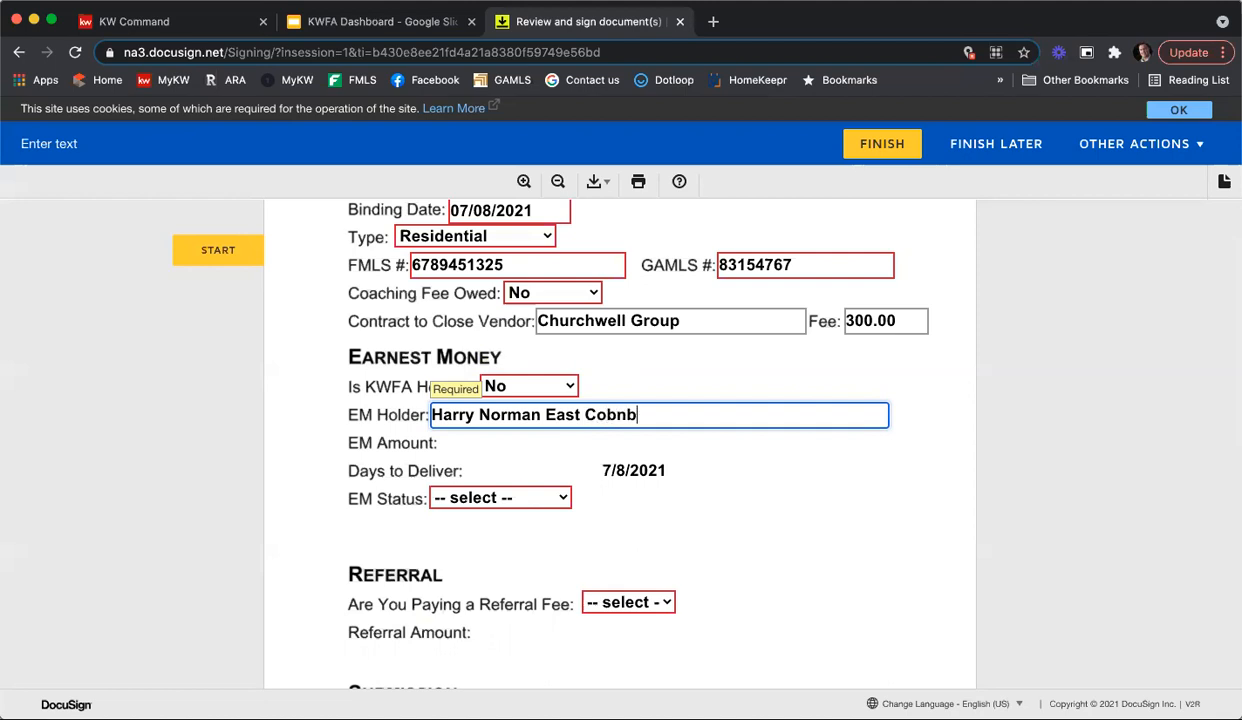
key("BackSpace")
key("BackSpace")
type("b")
left_click(491, 460)
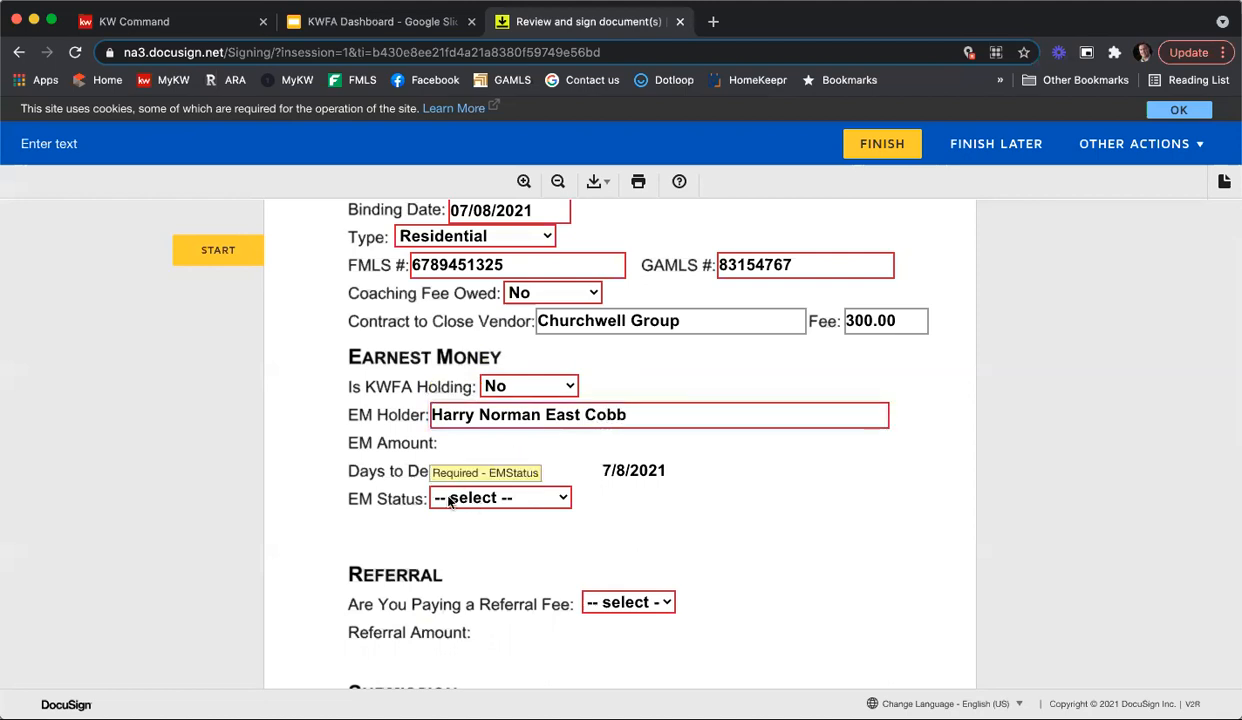
Step: Set the earnest money status to Client to Deliver and answer No to paying a referral fee
left_click(470, 497)
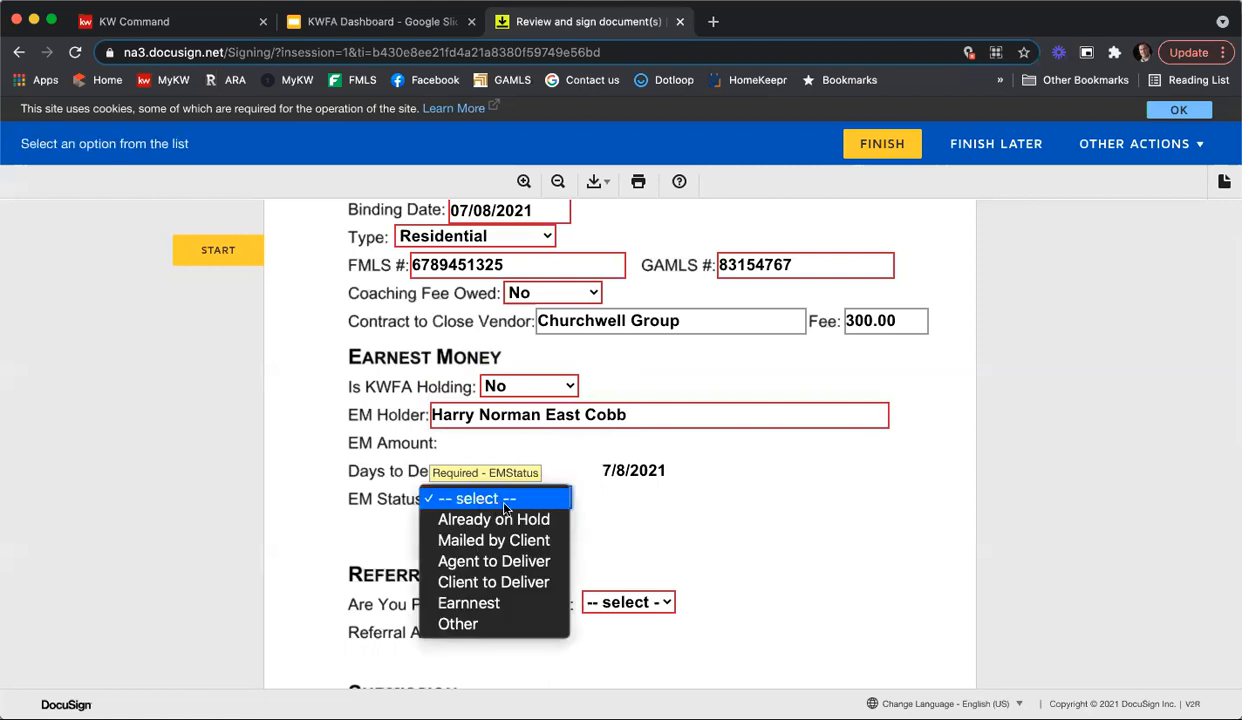
left_click(516, 586)
scroll(896, 514, "down", 2)
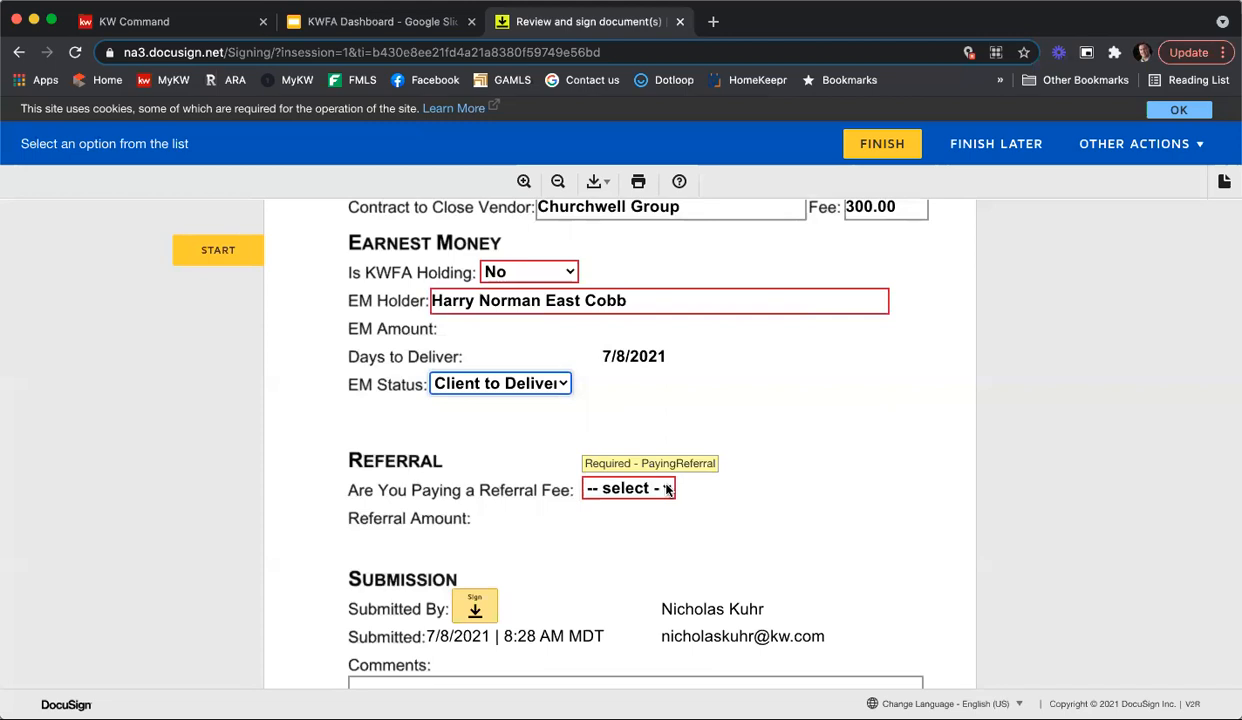
left_click(590, 488)
left_click(612, 510)
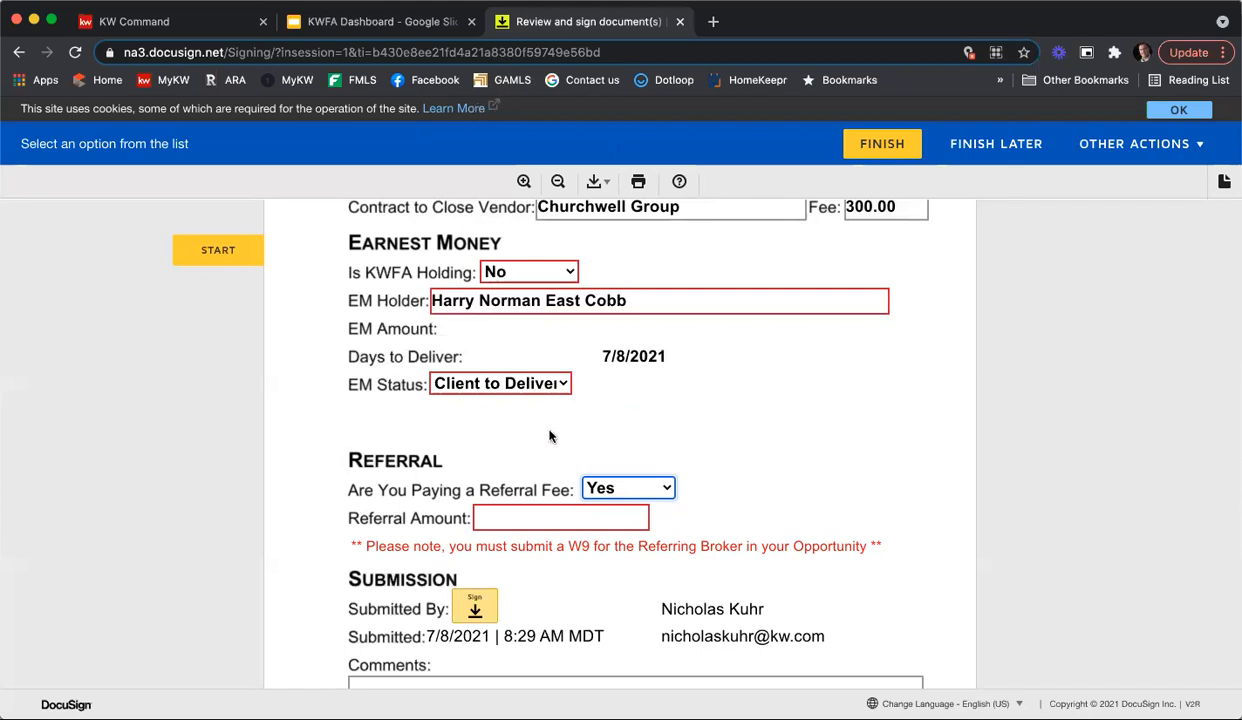
left_click(660, 488)
left_click(651, 511)
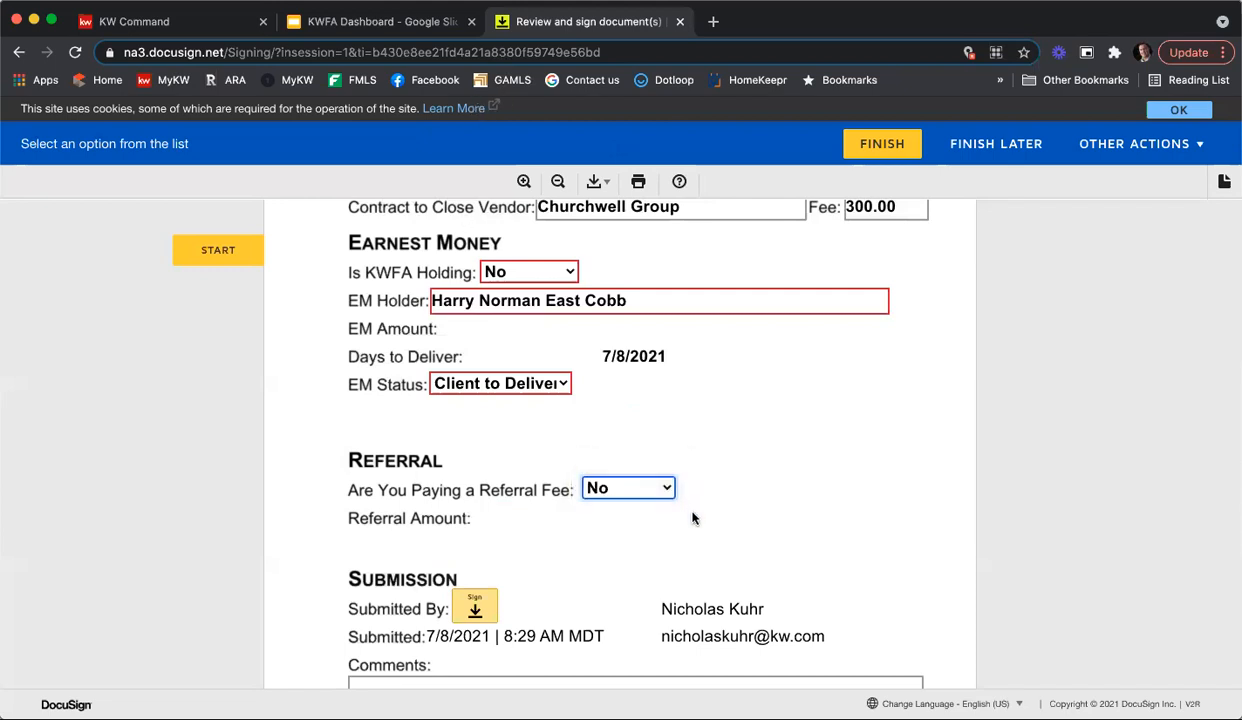
Step: Sign the Submitted By field in the Submission section, leaving the comments empty
scroll(754, 424, "down", 4)
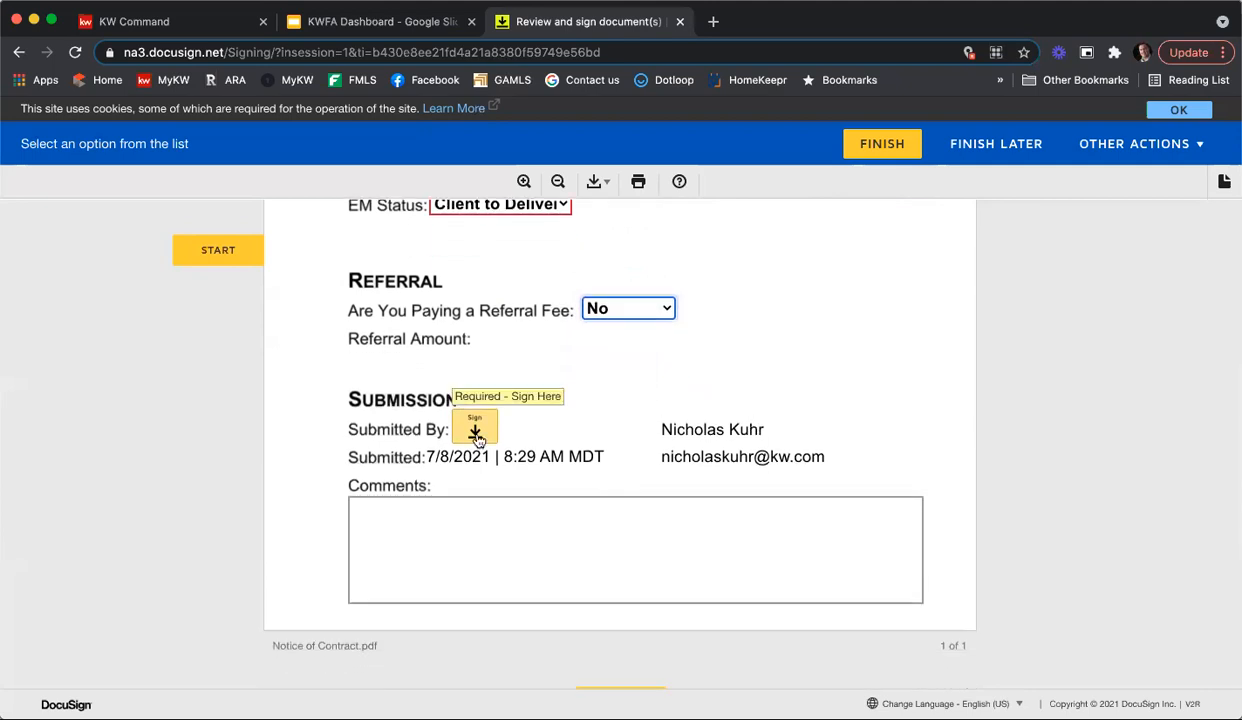
left_click(411, 506)
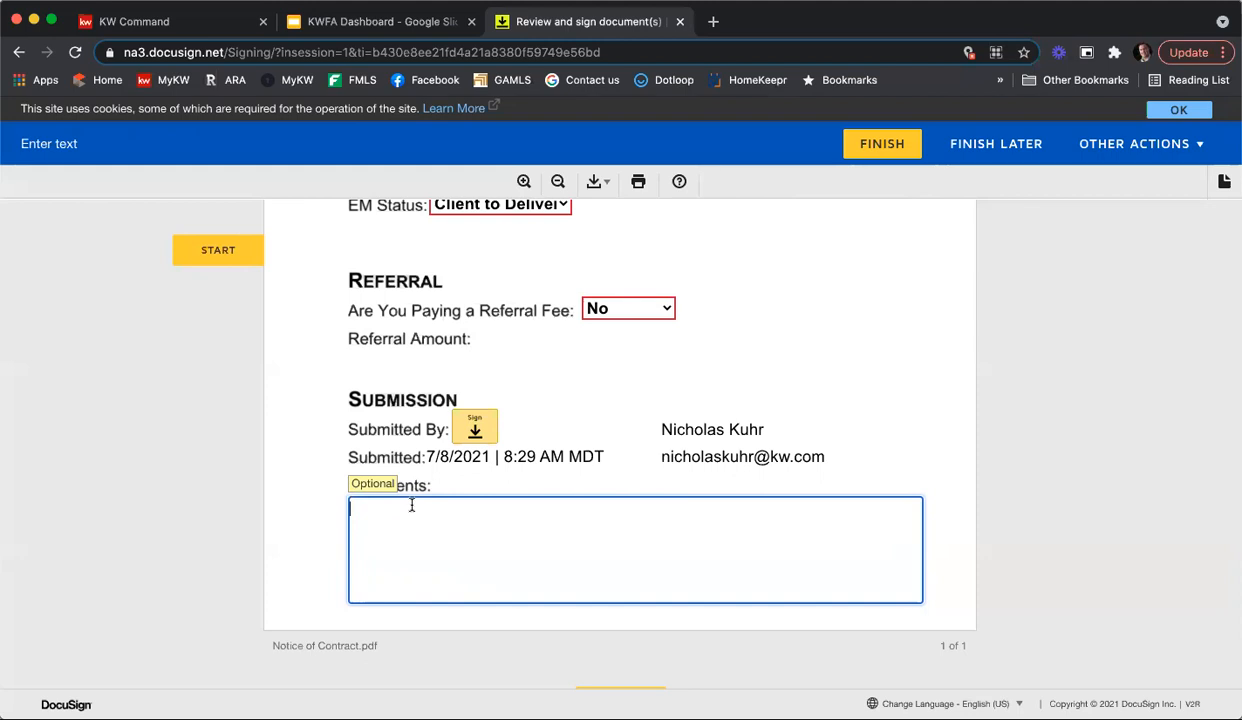
left_click(475, 427)
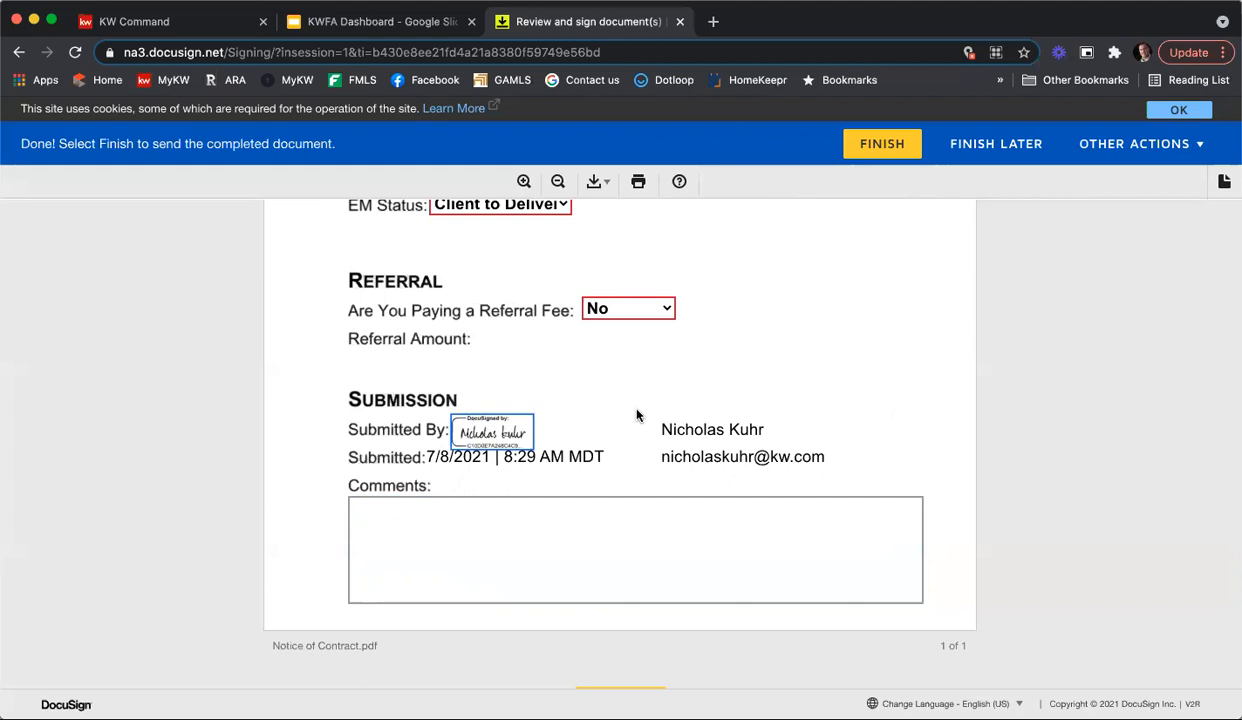
scroll(631, 413, "down", 3)
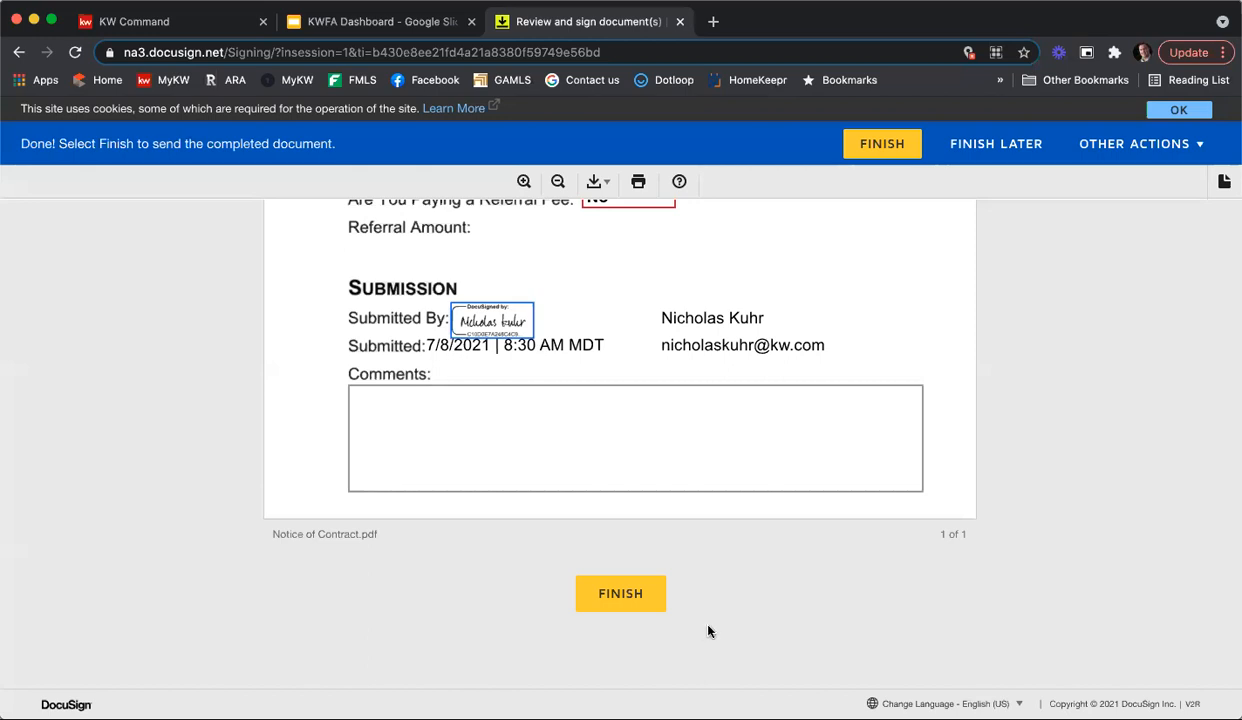
left_click(214, 34)
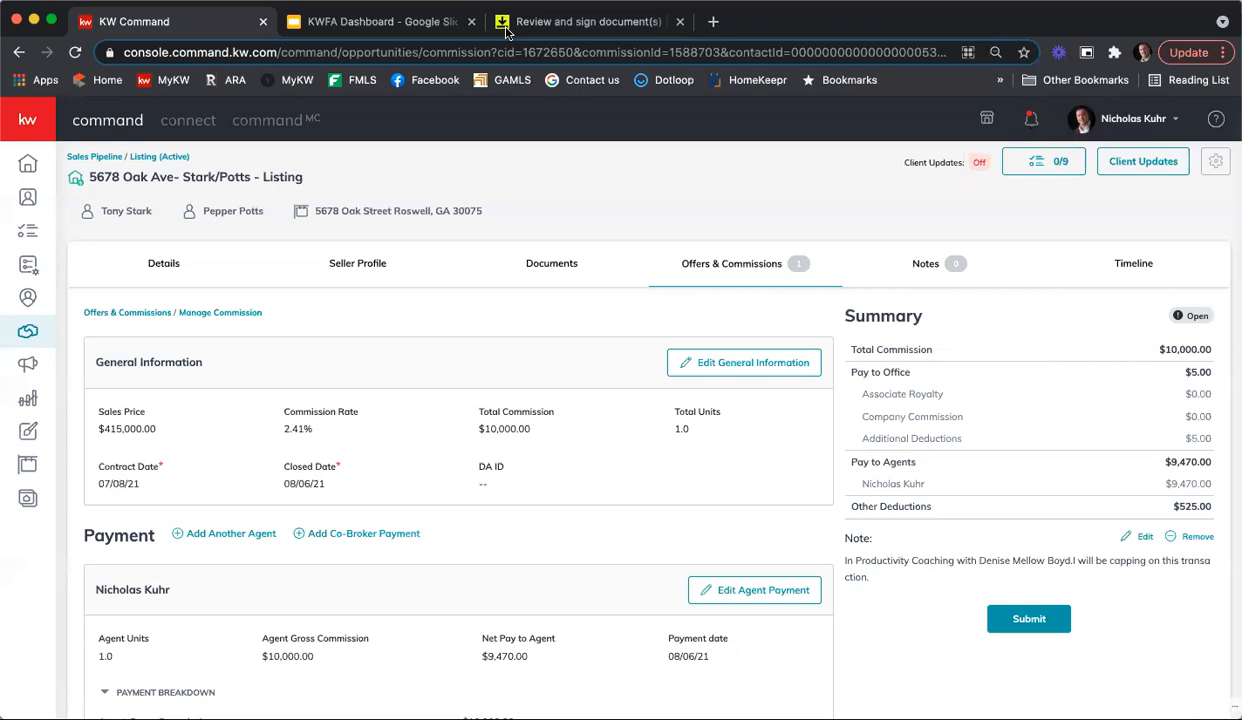
left_click(523, 268)
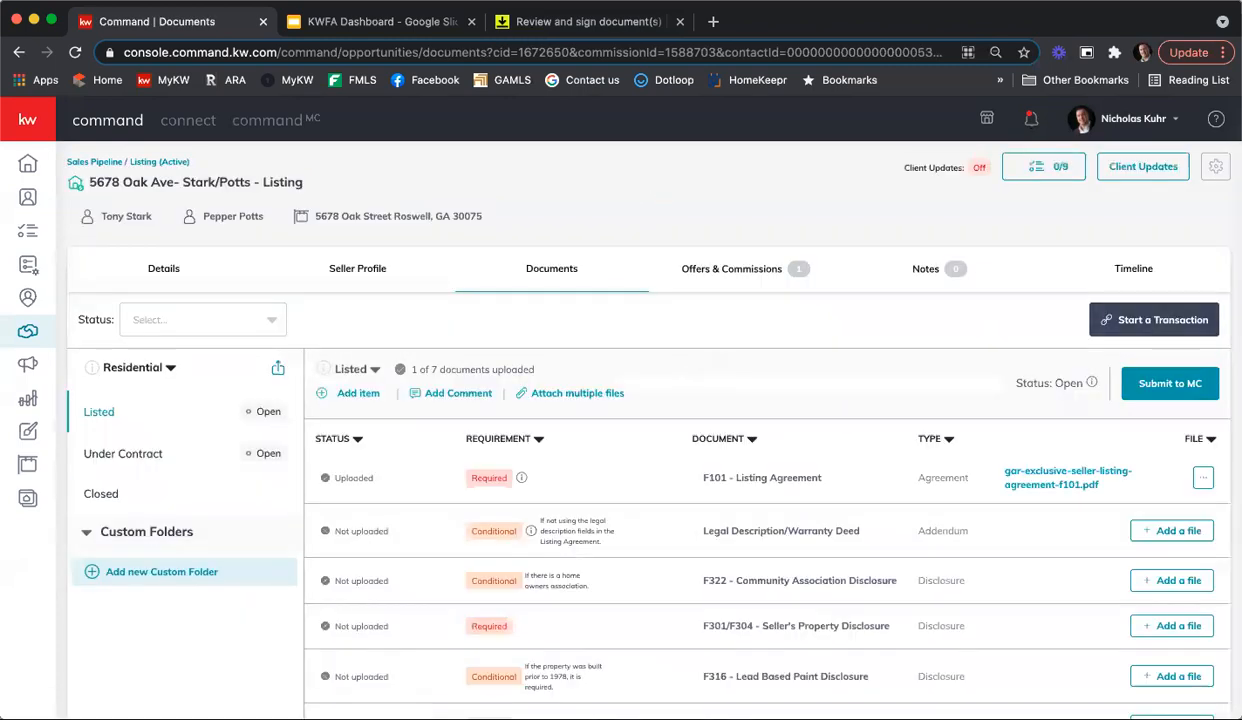